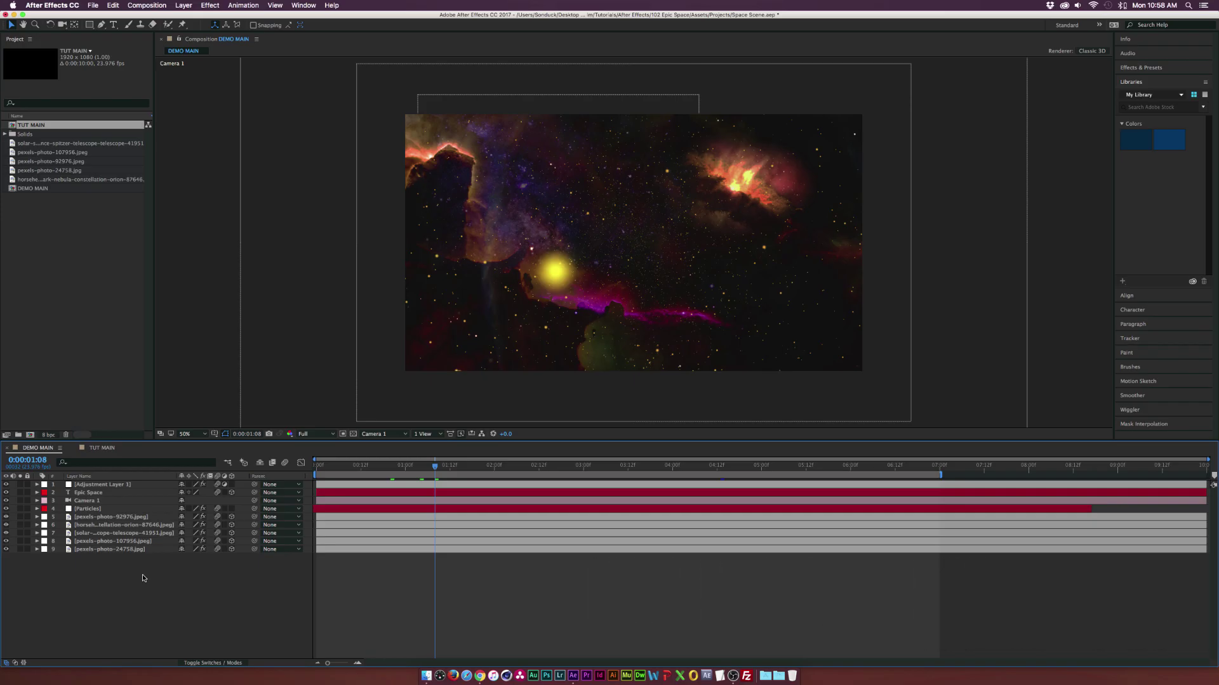
# - In the TUT MAIN comp, create a new solid named Particles
pyautogui.click(96, 449)
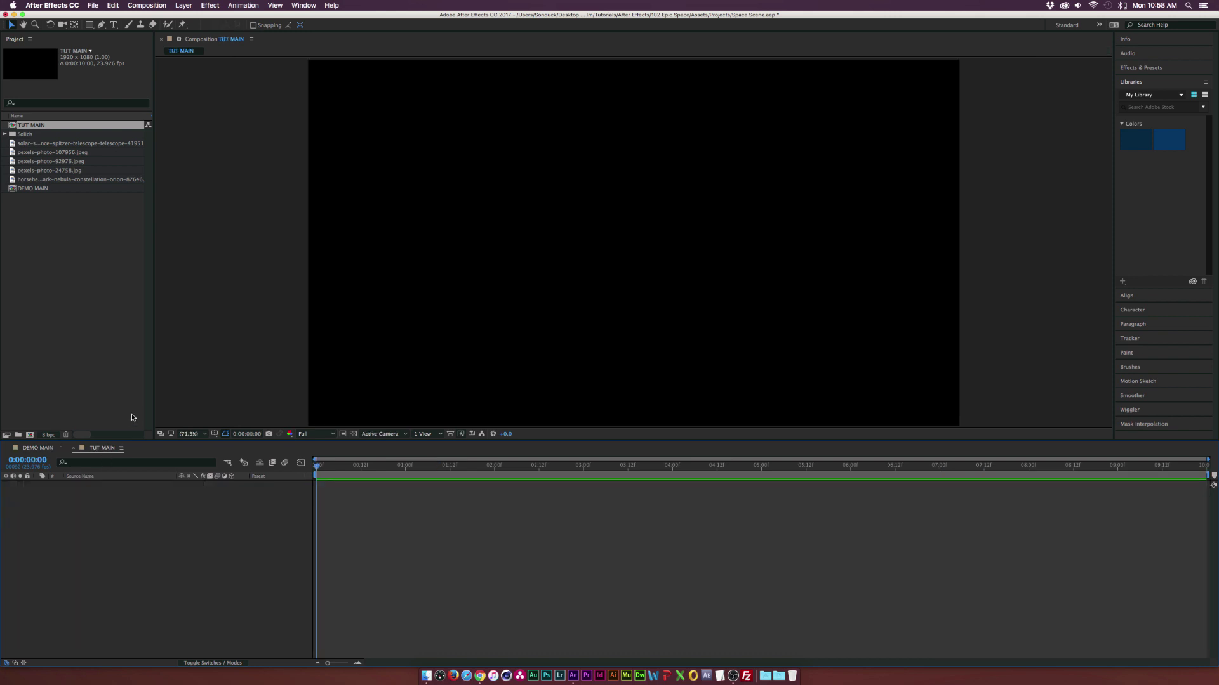
pyautogui.click(183, 6)
pyautogui.moveTo(191, 24)
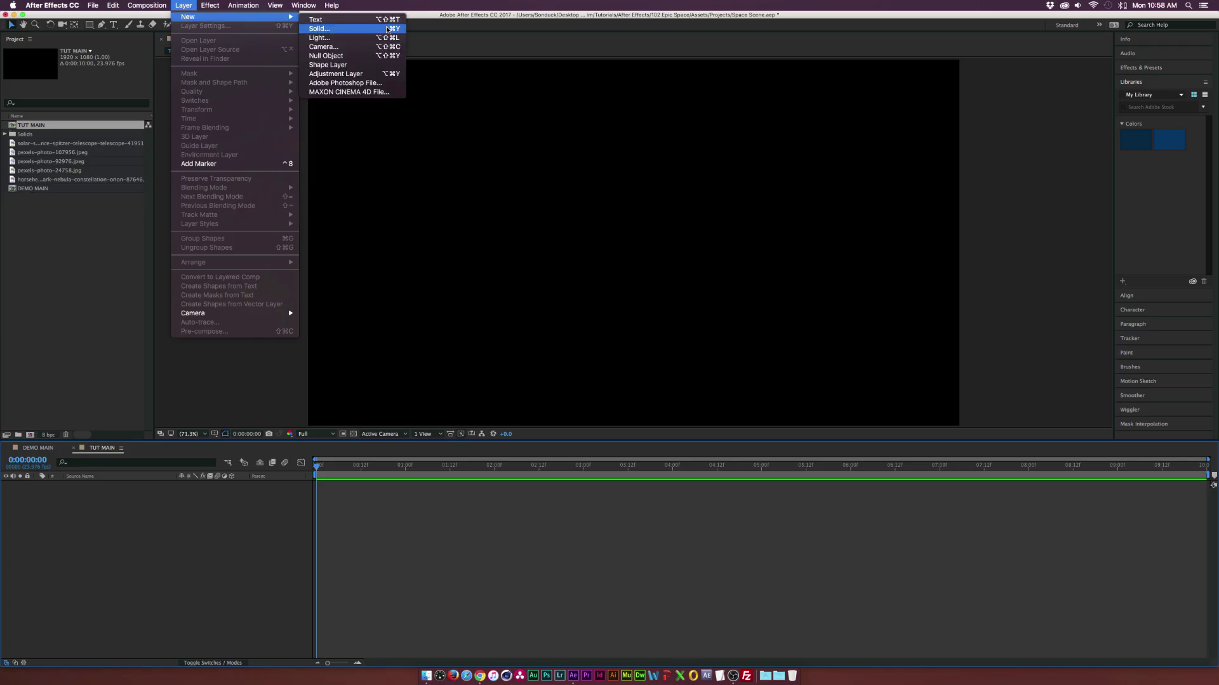
pyautogui.click(384, 36)
pyautogui.write('Particles')
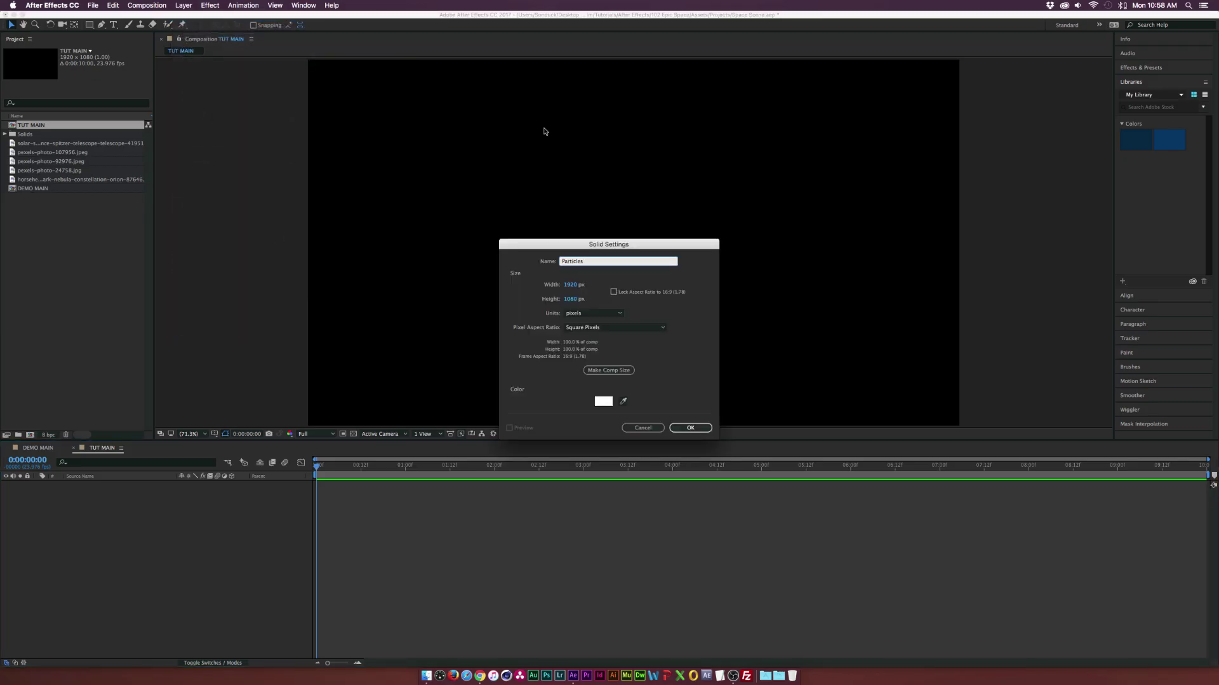
pyautogui.click(690, 428)
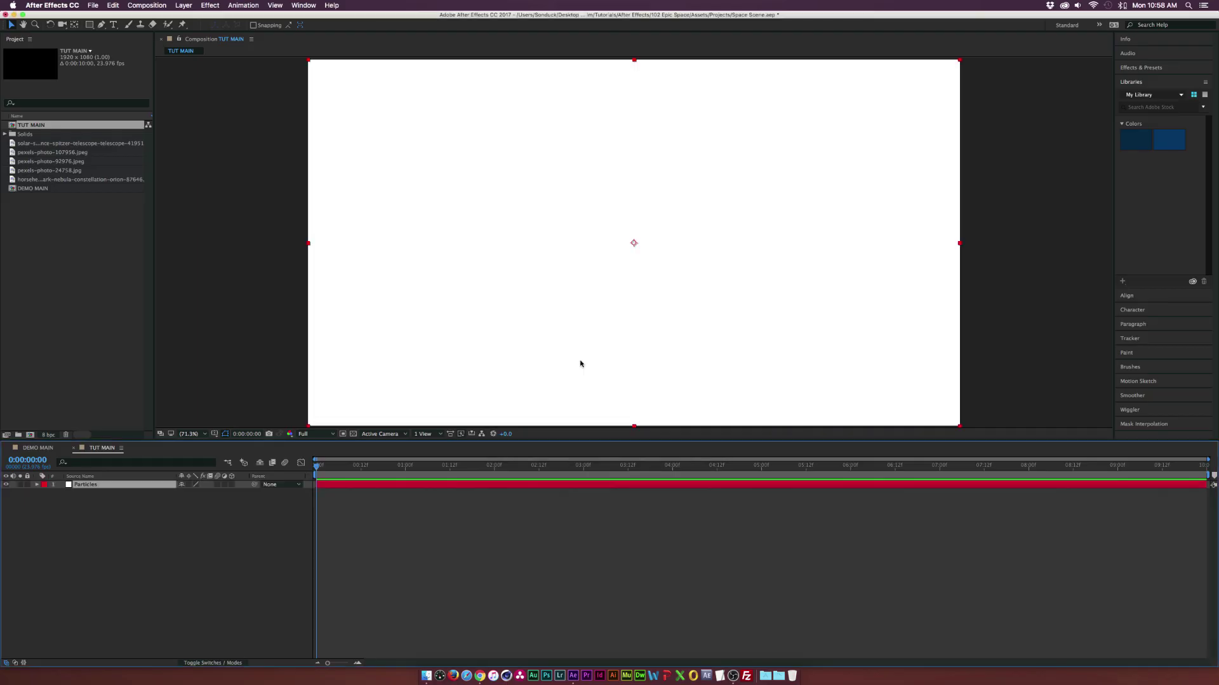
# - Apply Simulation > CC Particle World to the Particles solid and preview it
pyautogui.click(210, 5)
pyautogui.moveTo(254, 195)
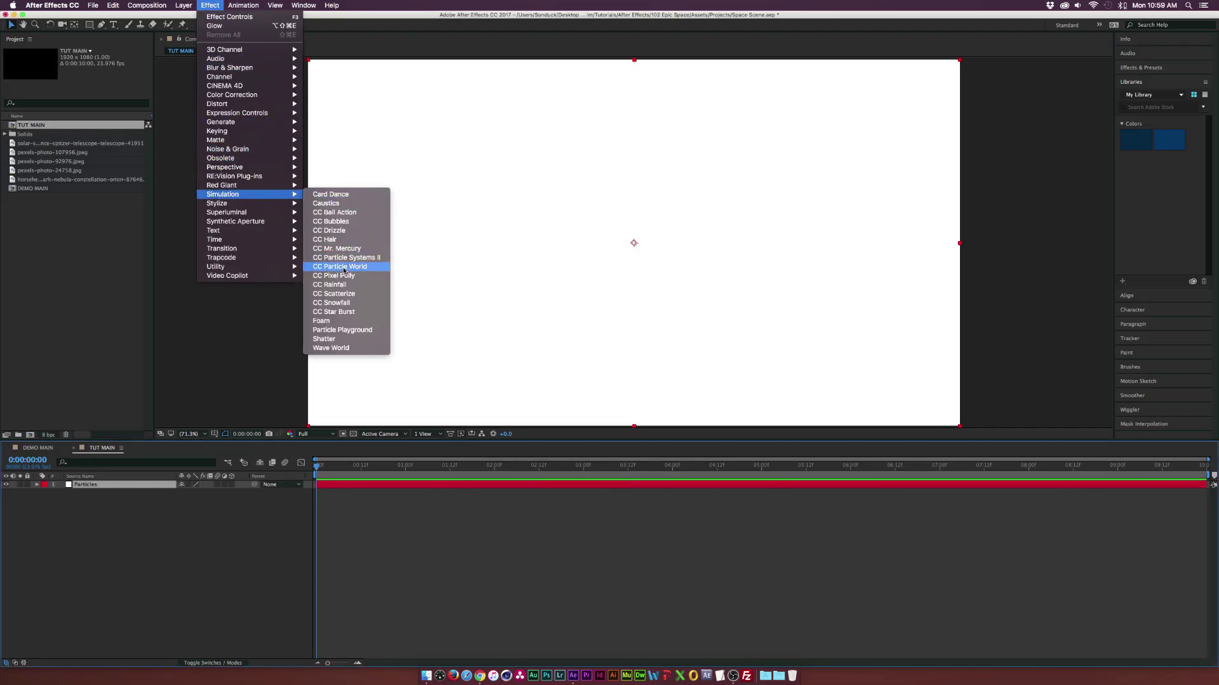
pyautogui.click(339, 267)
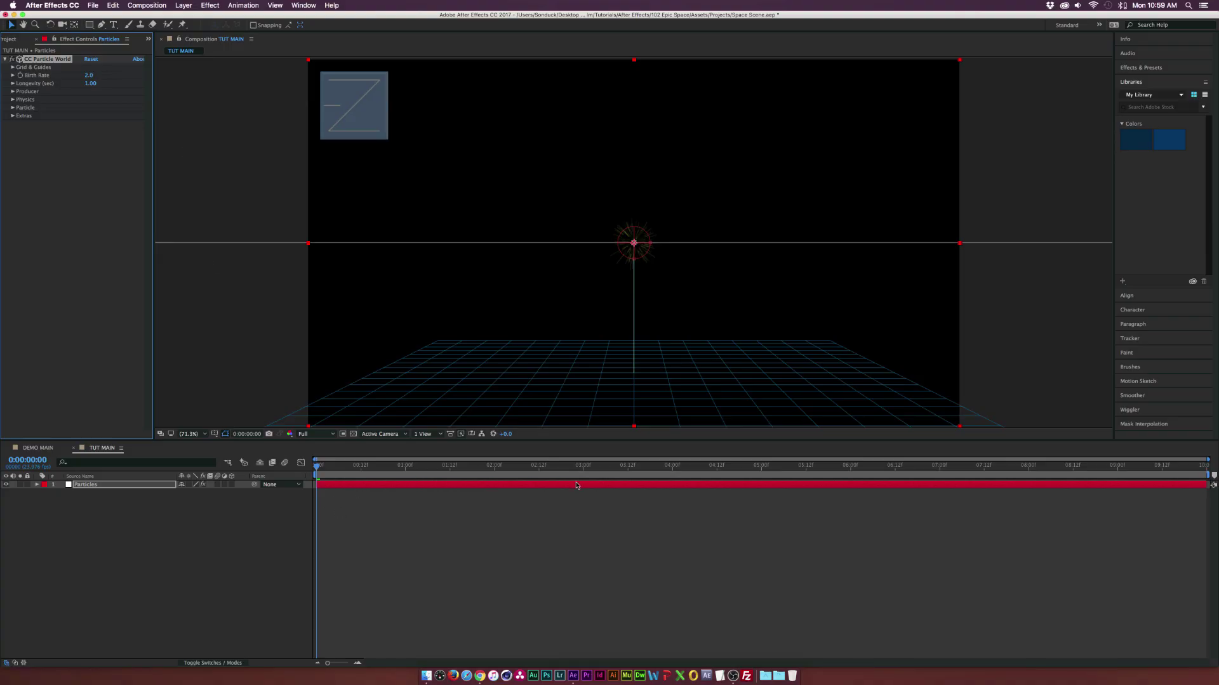
pyautogui.press('space')
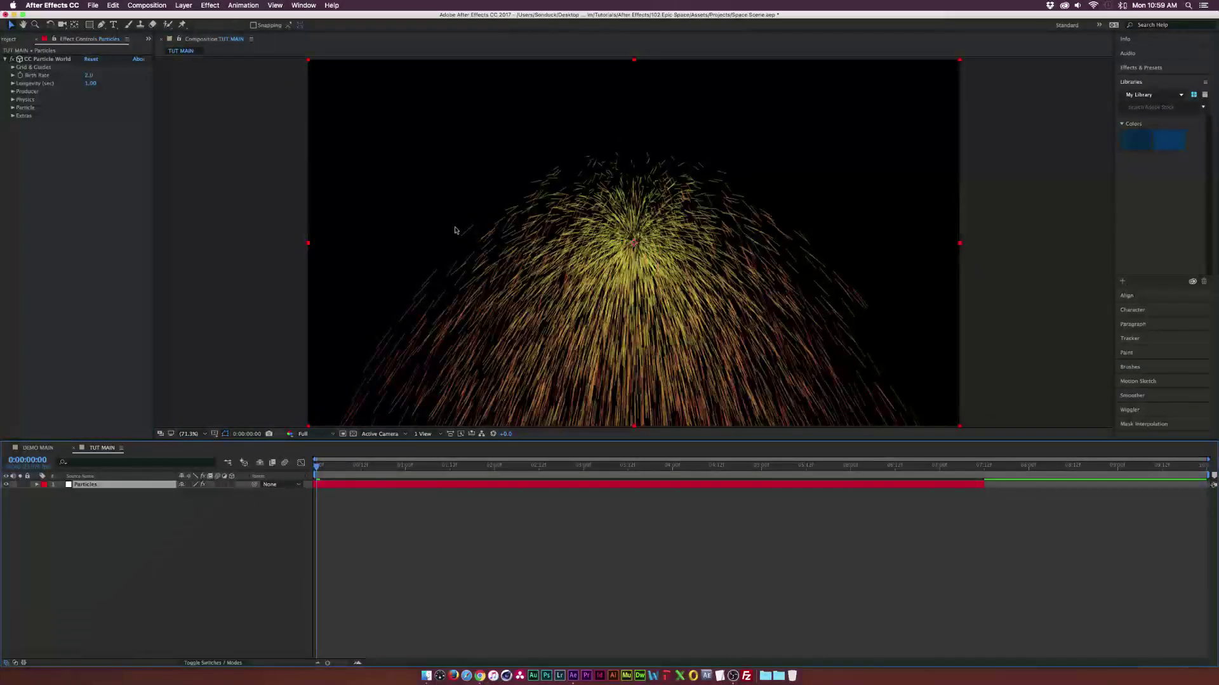
# - Set the particle Type to Faded Sphere with white birth and death colours
pyautogui.click(12, 107)
pyautogui.click(112, 115)
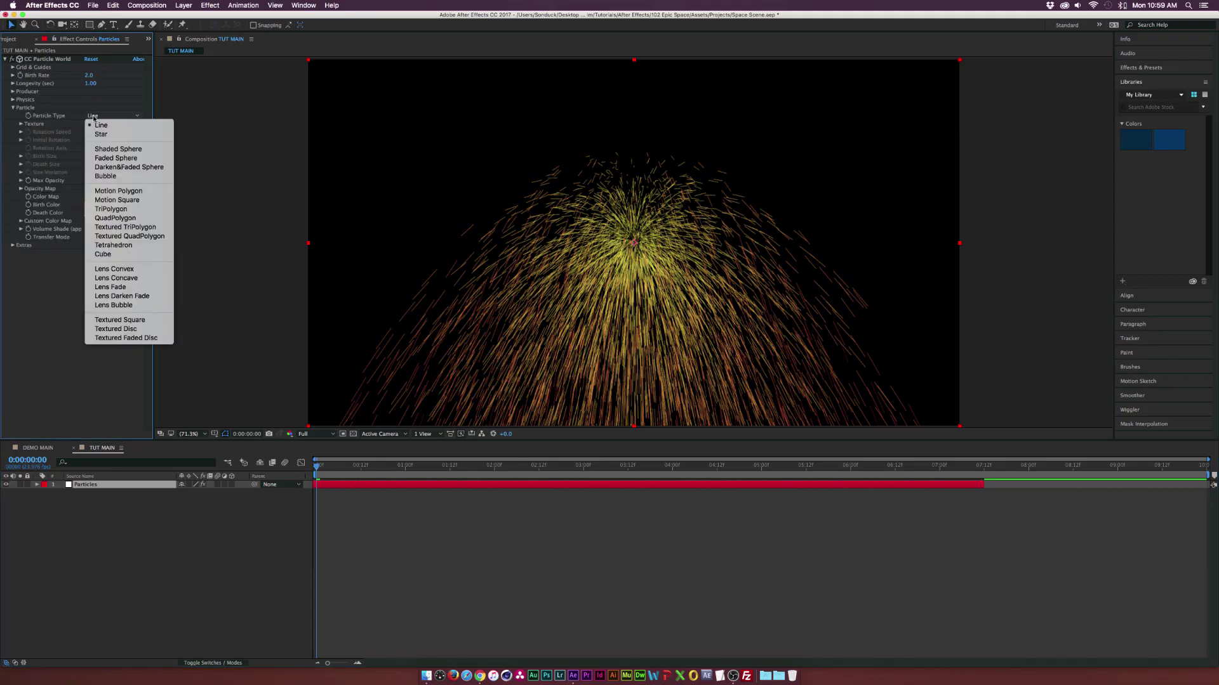
pyautogui.click(103, 158)
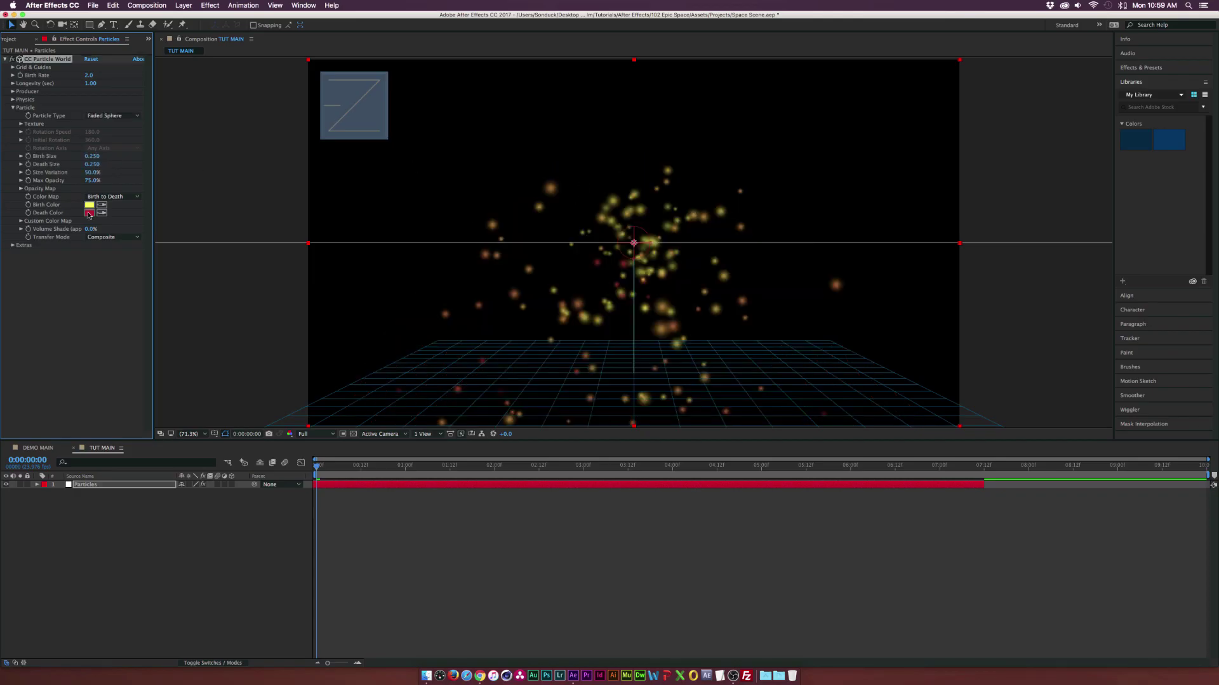
pyautogui.click(90, 207)
pyautogui.moveTo(493, 332); pyautogui.dragTo(419, 235)
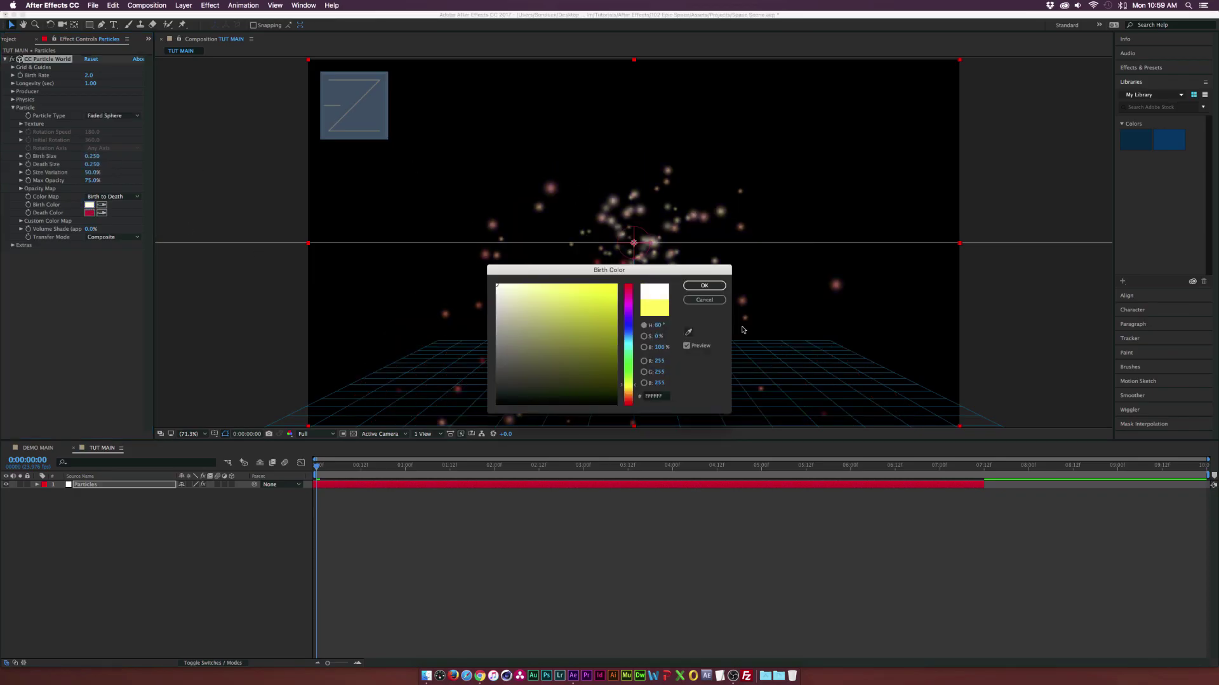
pyautogui.click(699, 286)
pyautogui.click(90, 213)
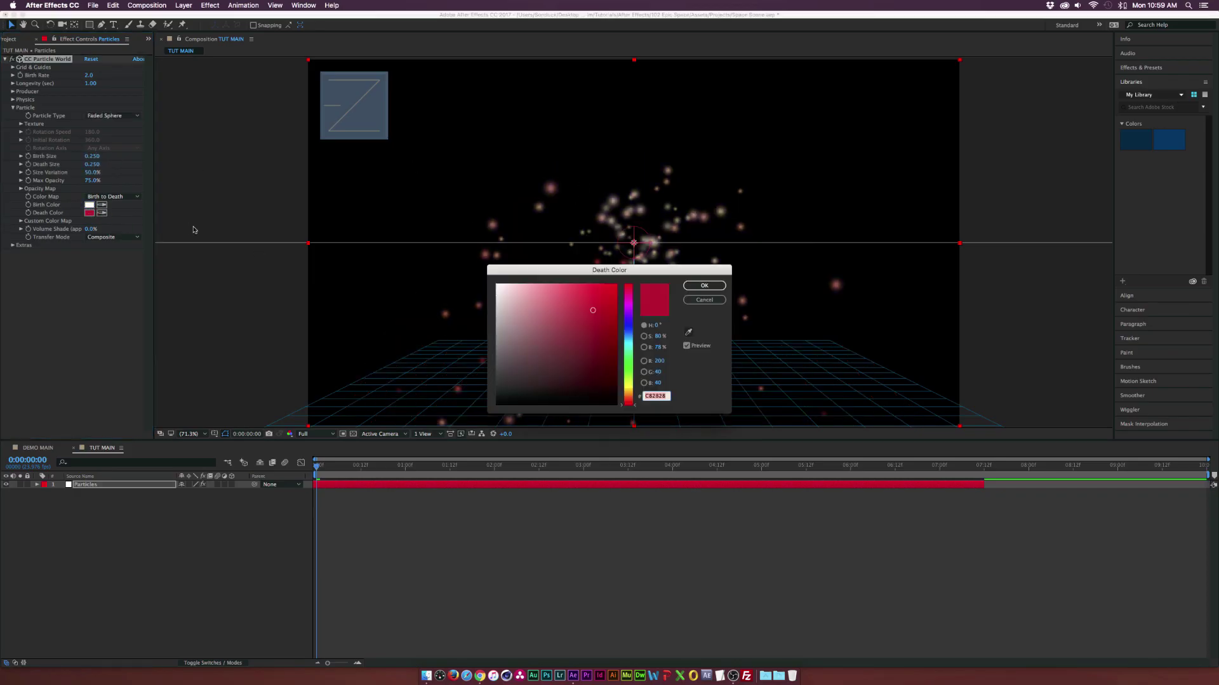
pyautogui.moveTo(364, 271); pyautogui.dragTo(381, 197)
pyautogui.click(704, 285)
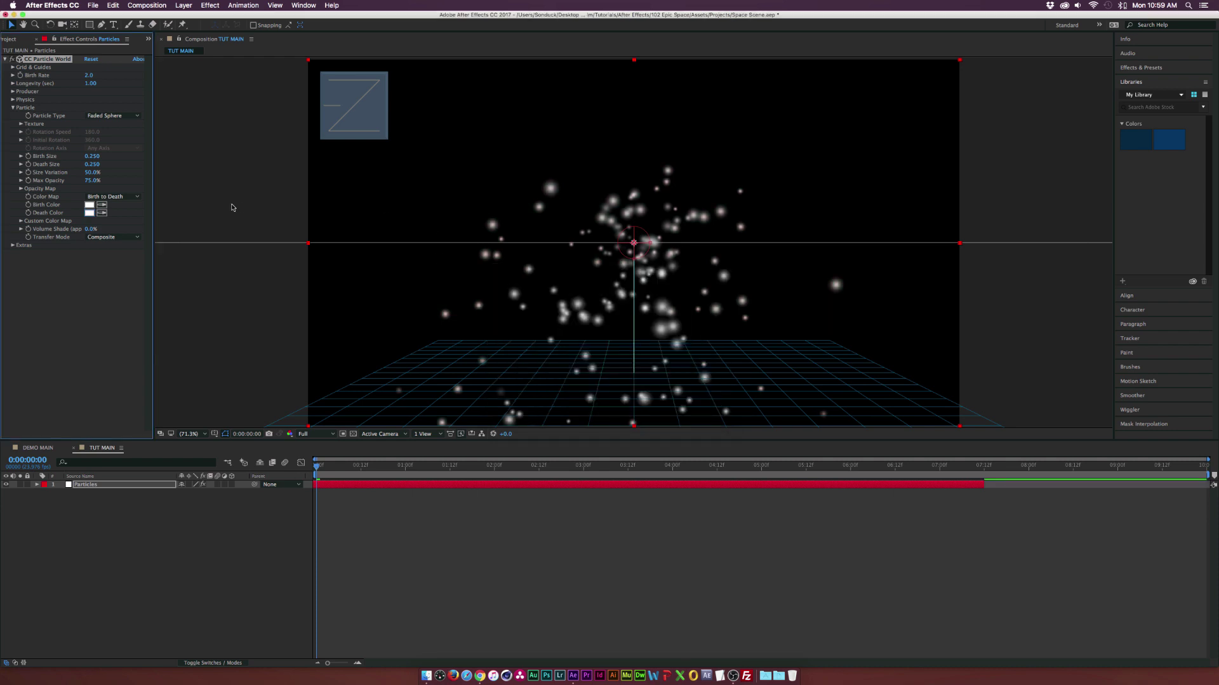
# - Set Max Opacity and Size Variation to 100%, and Birth and Death Size to 0.050
pyautogui.moveTo(90, 183); pyautogui.dragTo(124, 177)
pyautogui.click(93, 156)
pyautogui.press('BackSpace')
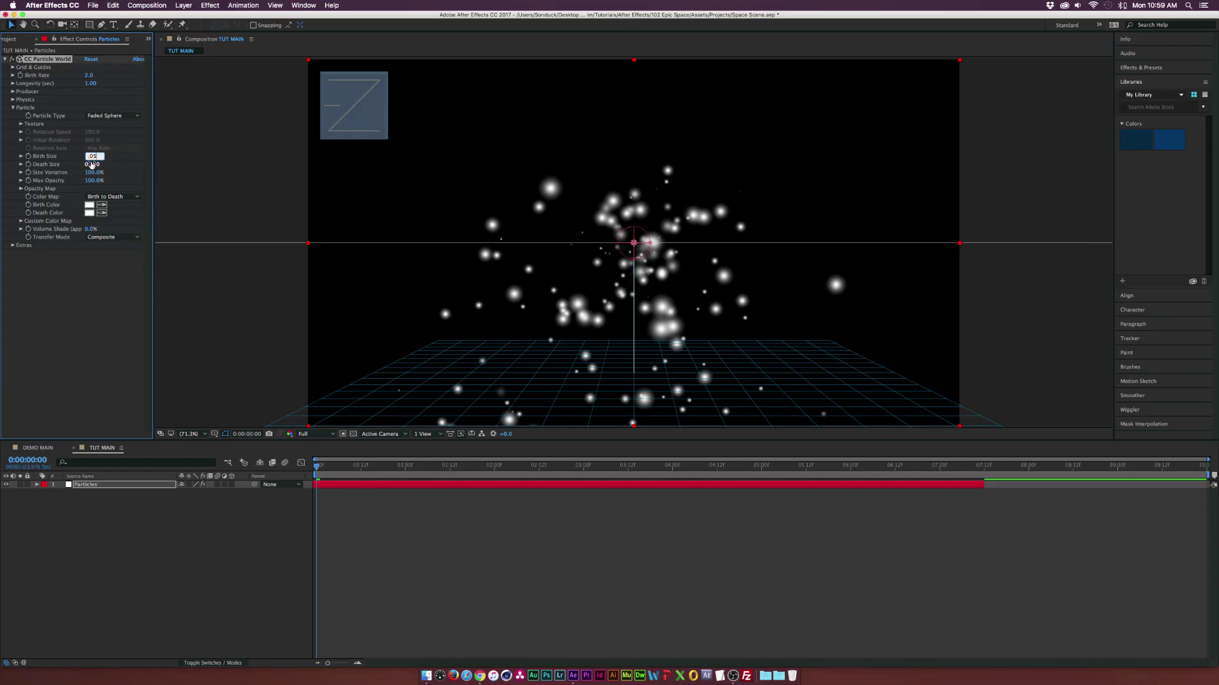
pyautogui.click(92, 164)
pyautogui.write('.05')
pyautogui.click(136, 301)
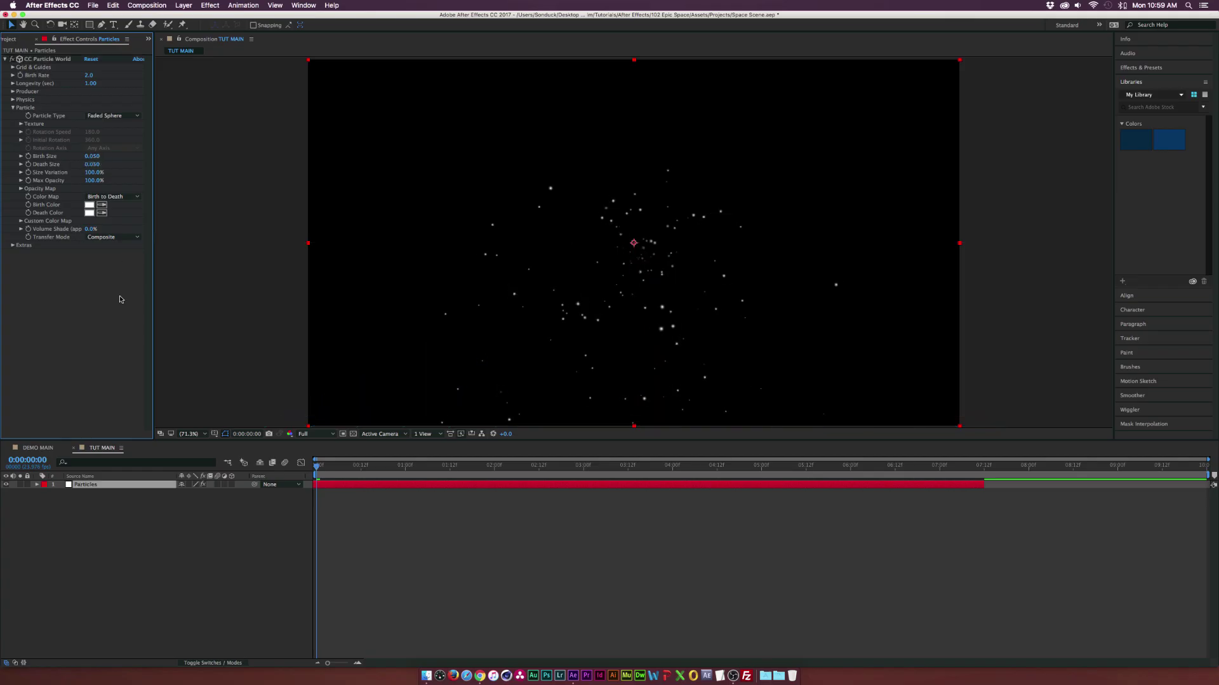
# - Set Physics Velocity and Gravity to 0 at about 1.5 seconds
pyautogui.moveTo(435, 466); pyautogui.dragTo(460, 469)
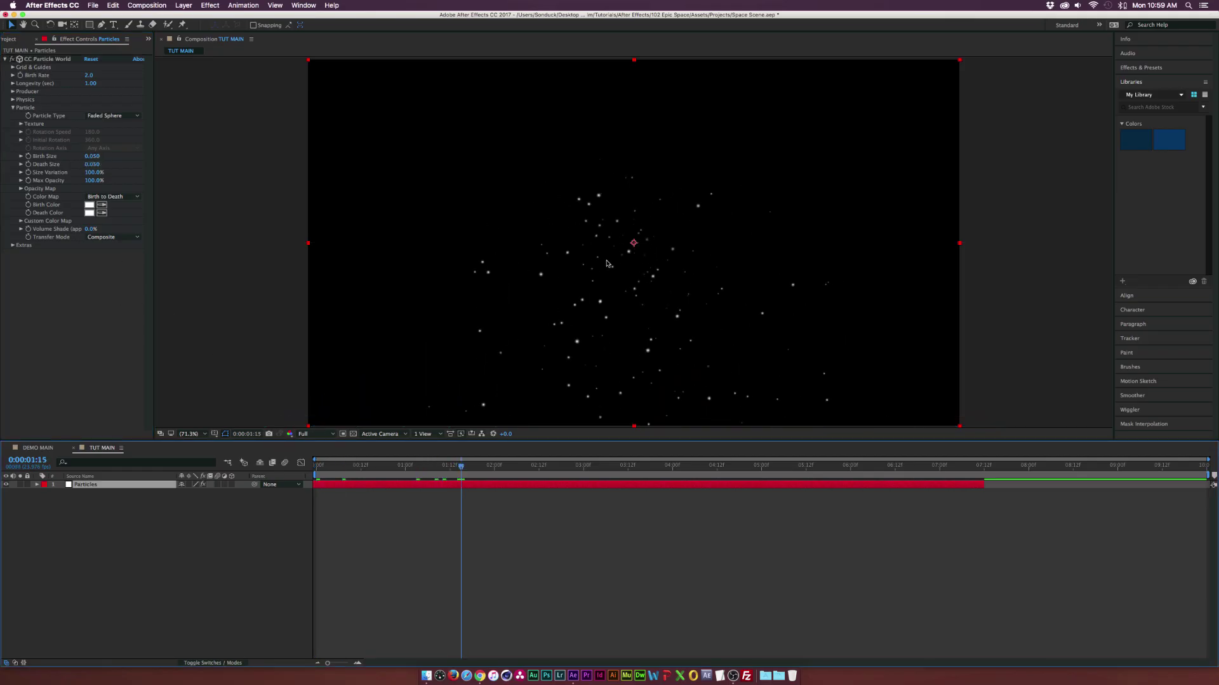
pyautogui.click(13, 100)
pyautogui.click(90, 116)
pyautogui.write('0')
pyautogui.press('Return')
pyautogui.click(92, 132)
pyautogui.write('0')
pyautogui.press('Return')
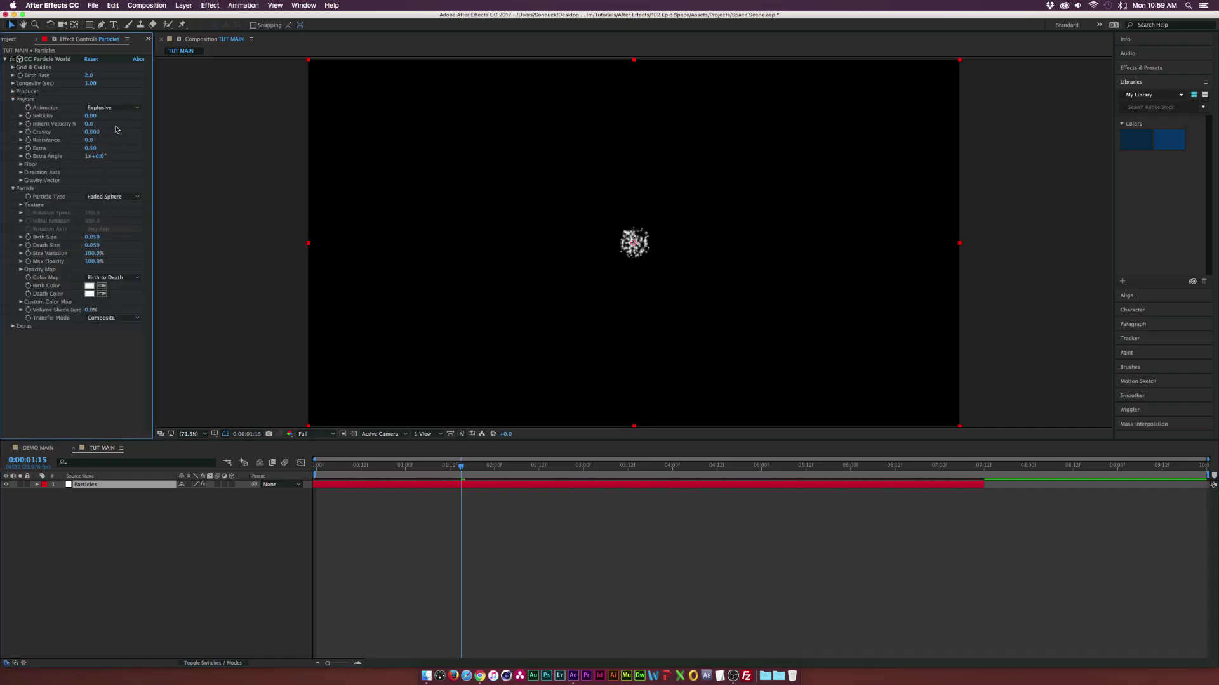
# - Raise Birth Rate to 31.7 and spread the Producer Radius Z to about 7.725
pyautogui.click(13, 92)
pyautogui.moveTo(90, 124)
pyautogui.mouseDown()
pyautogui.moveTo(130, 126)
pyautogui.moveTo(112, 131)
pyautogui.mouseUp()
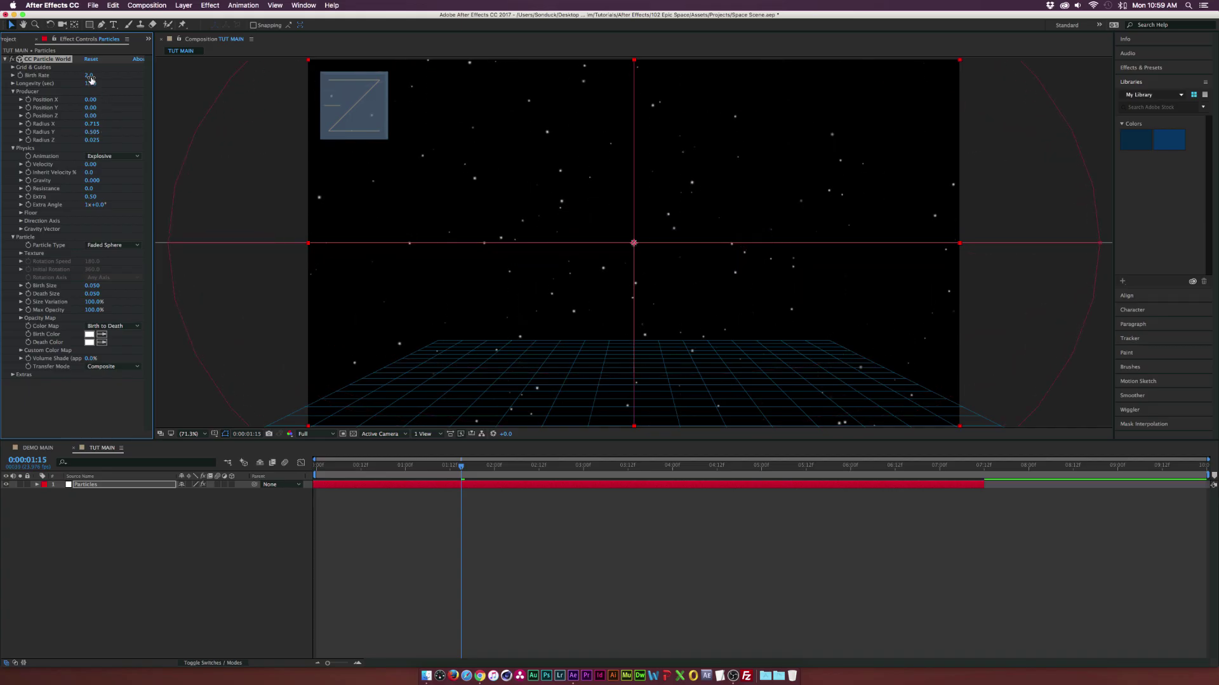
pyautogui.moveTo(92, 76); pyautogui.dragTo(105, 76)
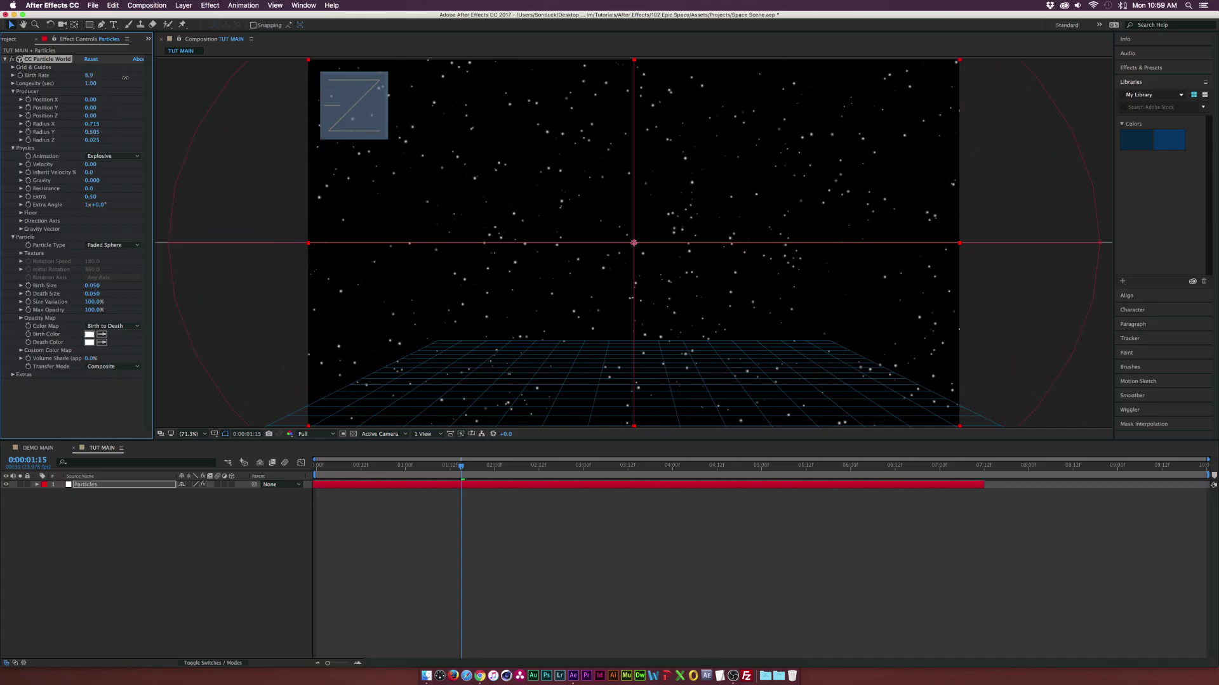
pyautogui.moveTo(182, 81); pyautogui.dragTo(210, 84)
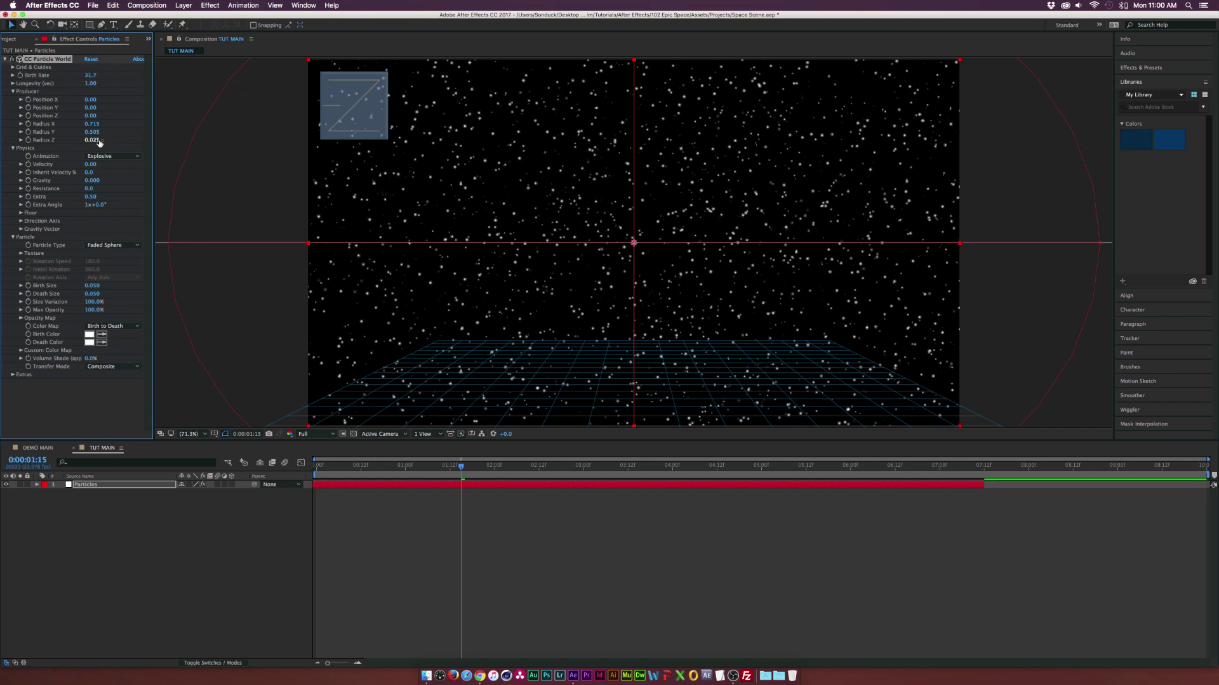
pyautogui.moveTo(93, 140); pyautogui.dragTo(478, 168)
# - Check the starfield over time and set particle Longevity to 30 seconds
pyautogui.moveTo(354, 465); pyautogui.dragTo(521, 473)
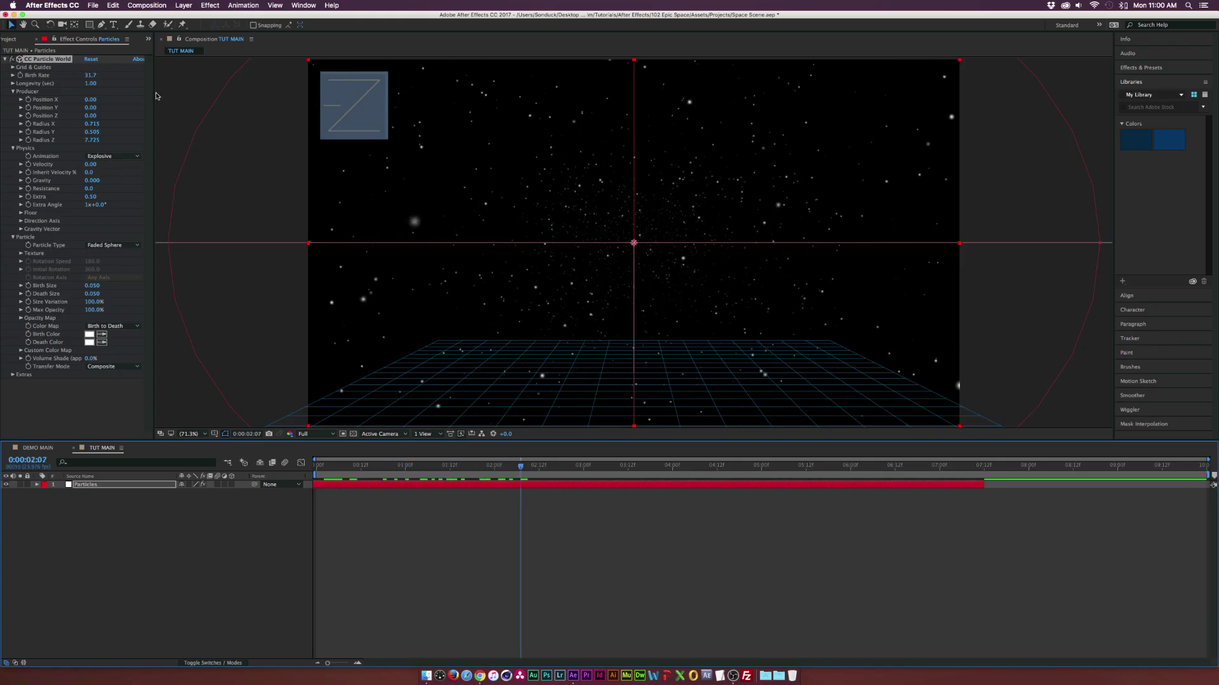
pyautogui.click(90, 84)
pyautogui.write('3')
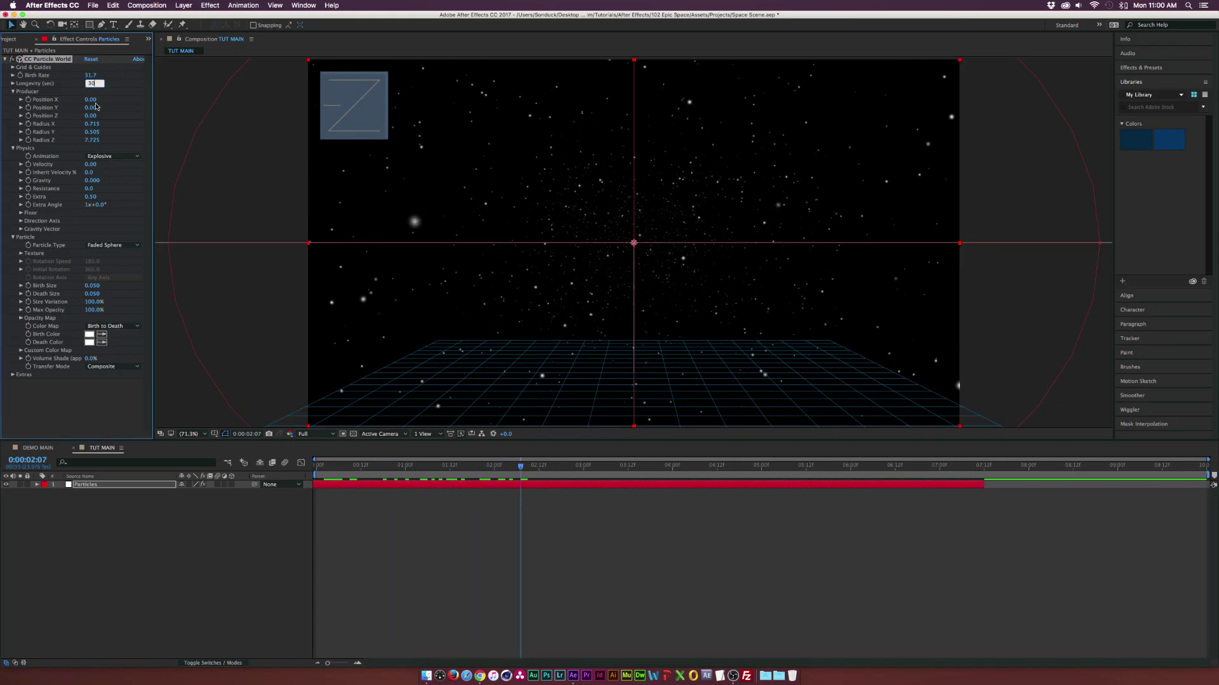
pyautogui.write('0')
pyautogui.press('Return')
# - Keyframe Birth Rate to drop to 0.0 one frame after 0:00:02:02
pyautogui.moveTo(347, 465); pyautogui.dragTo(501, 484)
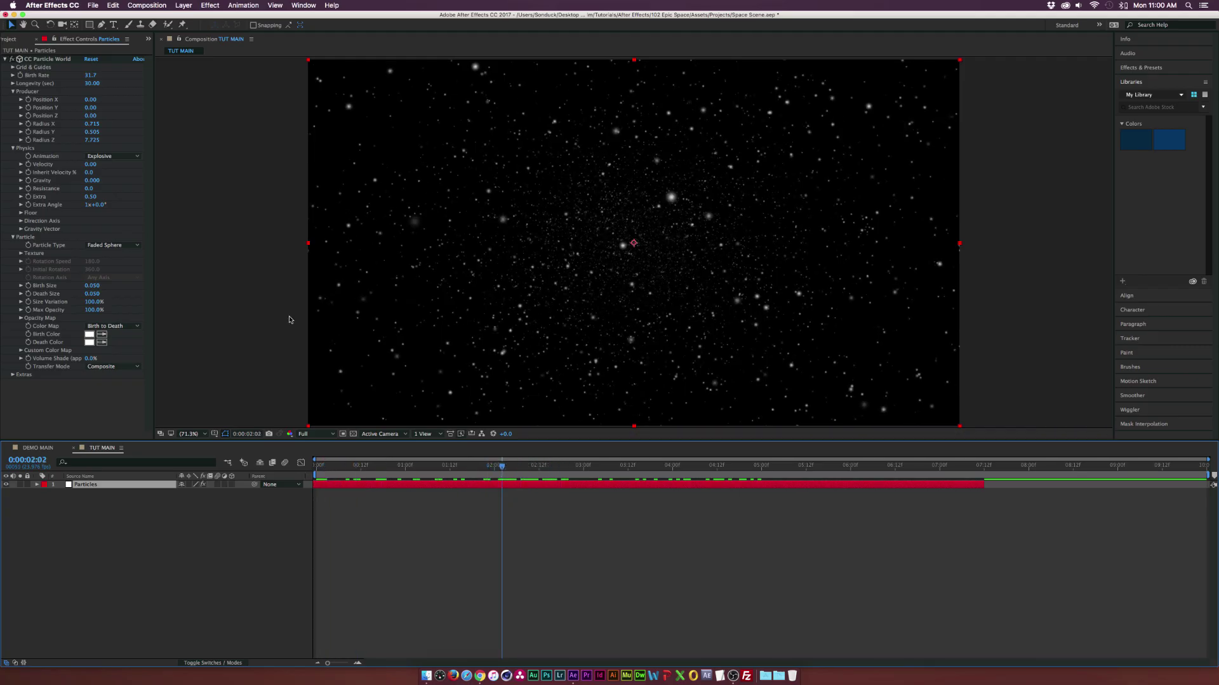
pyautogui.click(19, 77)
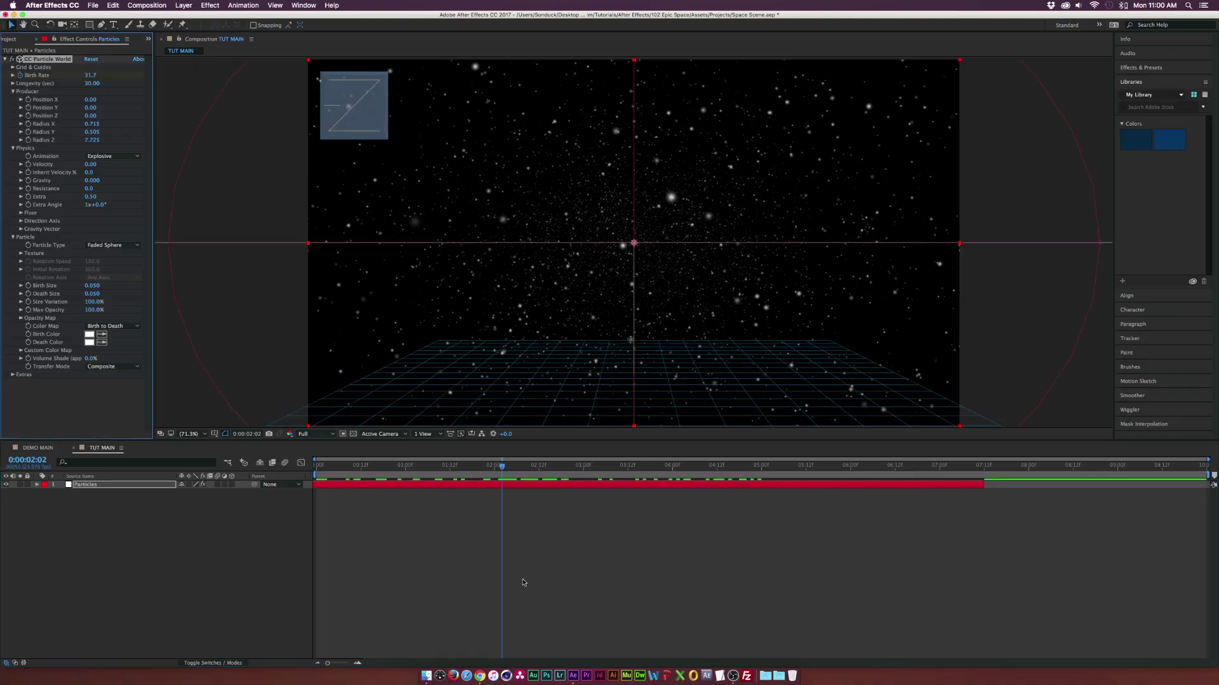
pyautogui.press('u')
pyautogui.moveTo(501, 466); pyautogui.dragTo(505, 467)
pyautogui.click(90, 75)
pyautogui.write('0')
pyautogui.press('Return')
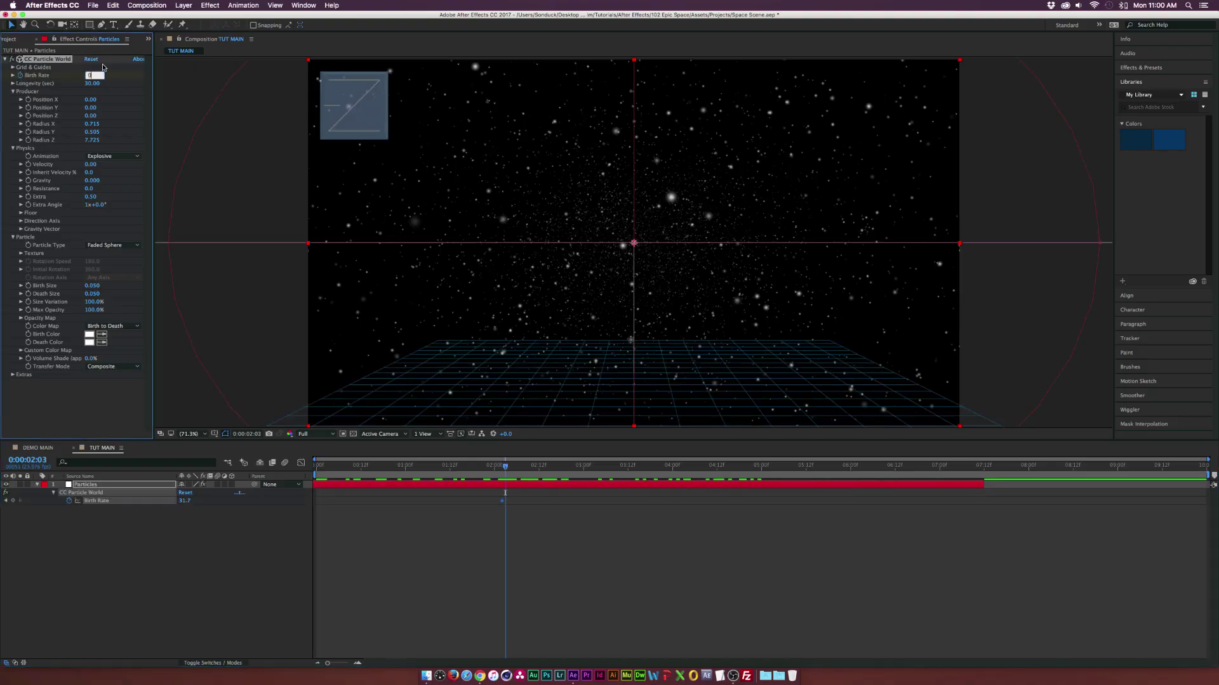
pyautogui.moveTo(505, 467); pyautogui.dragTo(802, 477)
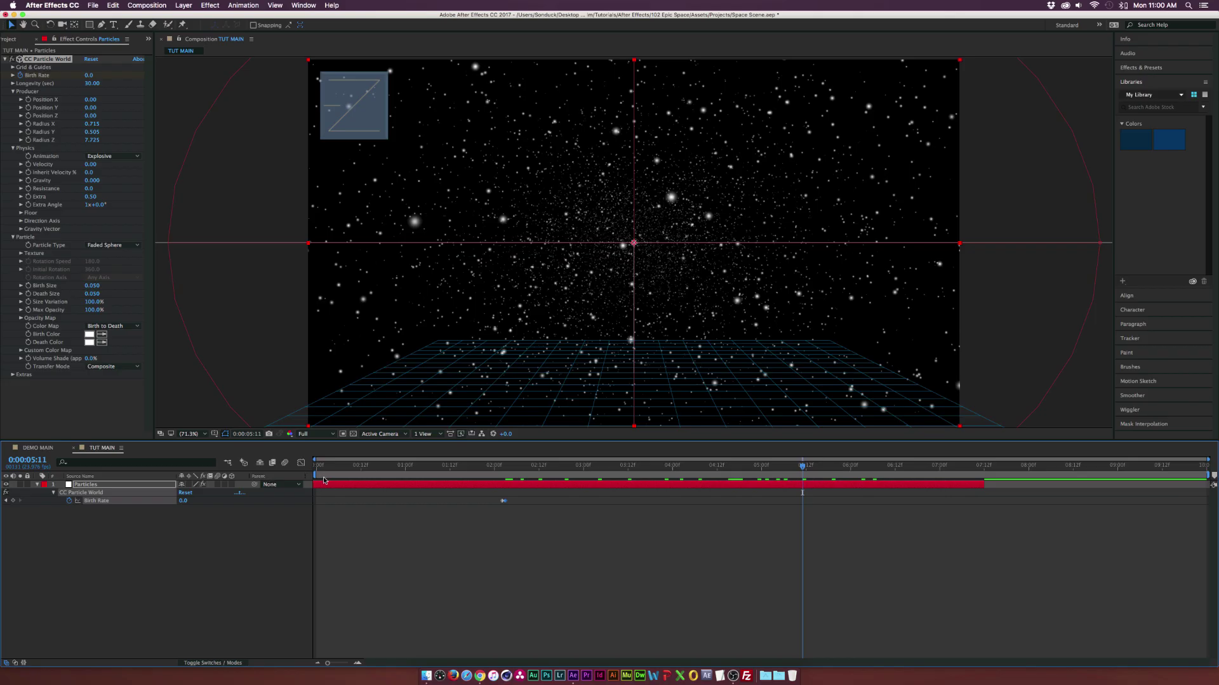
# - Extend the Particles layer's out-point to the comp end and preview the starfield
pyautogui.click(757, 481)
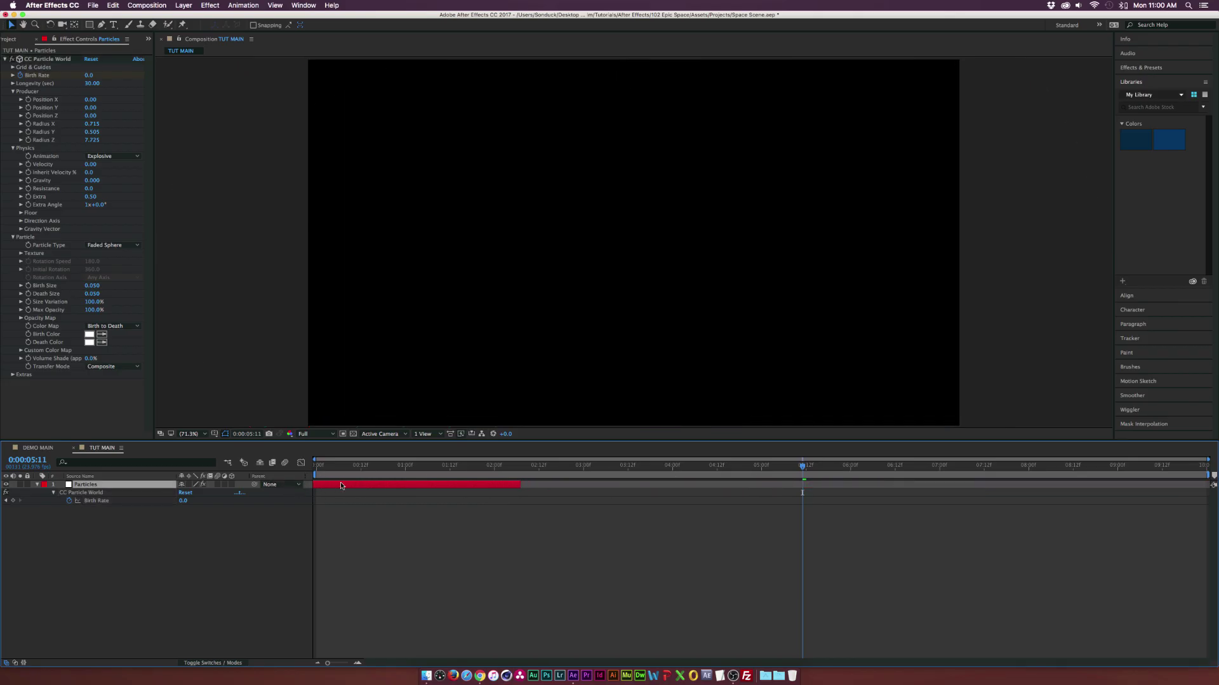
pyautogui.moveTo(333, 475); pyautogui.dragTo(634, 486)
pyautogui.moveTo(409, 467); pyautogui.dragTo(354, 471)
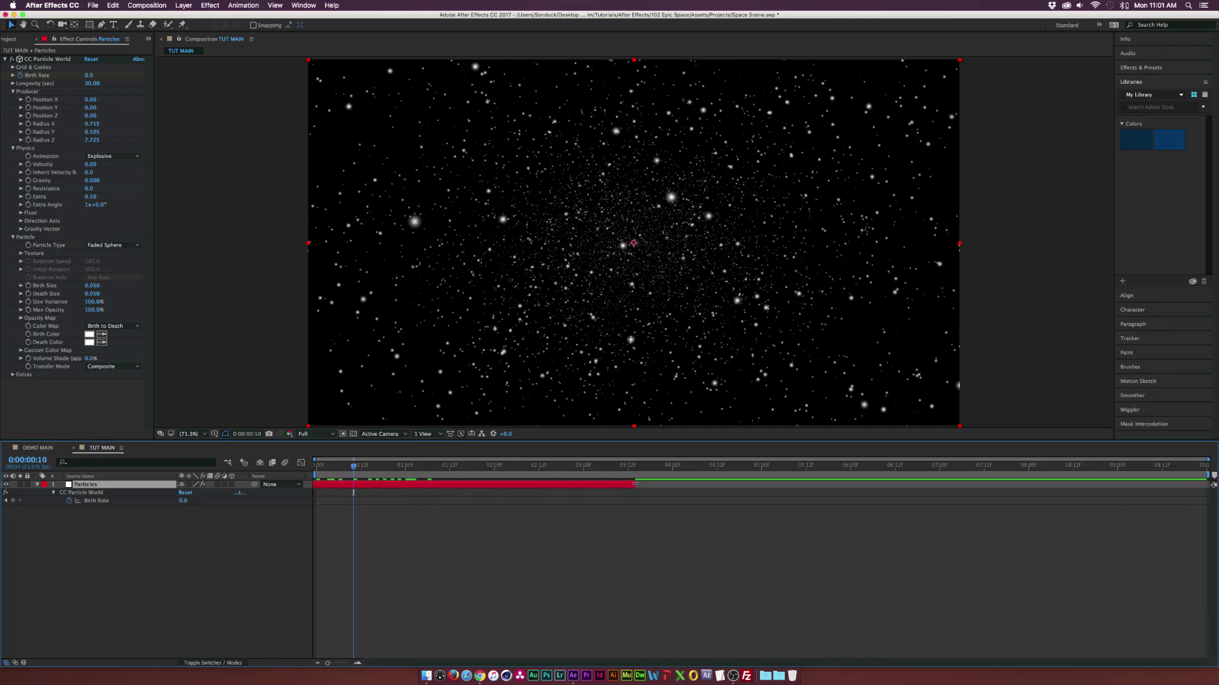
pyautogui.moveTo(632, 484); pyautogui.dragTo(1207, 484)
pyautogui.press('space')
pyautogui.moveTo(524, 502); pyautogui.dragTo(426, 495)
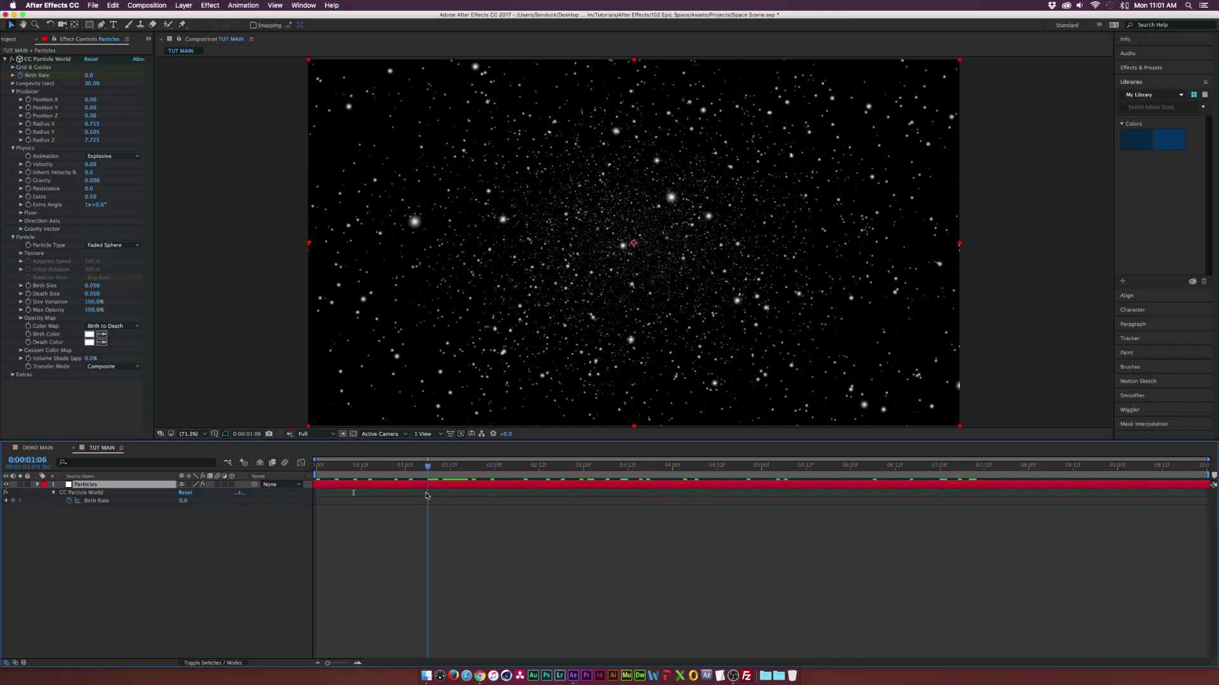
# - Change the particles' birth colour to yellow
pyautogui.click(89, 337)
pyautogui.moveTo(627, 357); pyautogui.dragTo(627, 389)
pyautogui.moveTo(594, 347); pyautogui.dragTo(615, 305)
pyautogui.click(704, 285)
# - Add a new camera layer, Camera 1, with default settings
pyautogui.click(184, 5)
pyautogui.click(183, 5)
pyautogui.click(183, 5)
pyautogui.moveTo(188, 16)
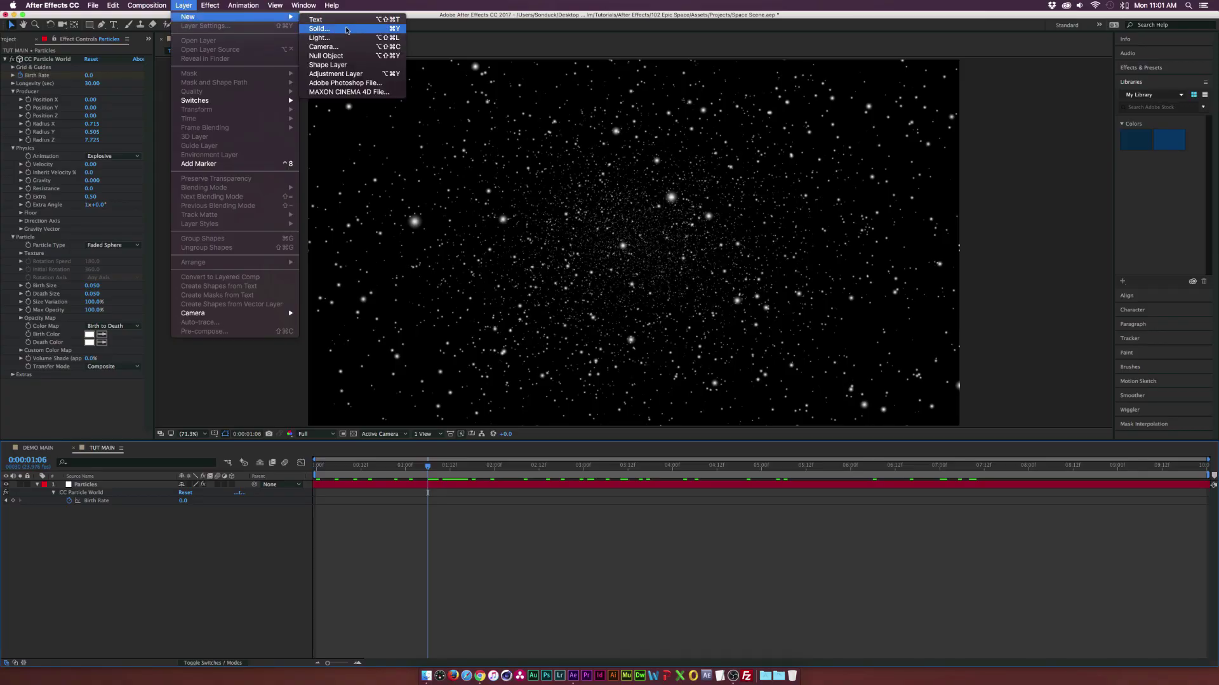
pyautogui.click(331, 47)
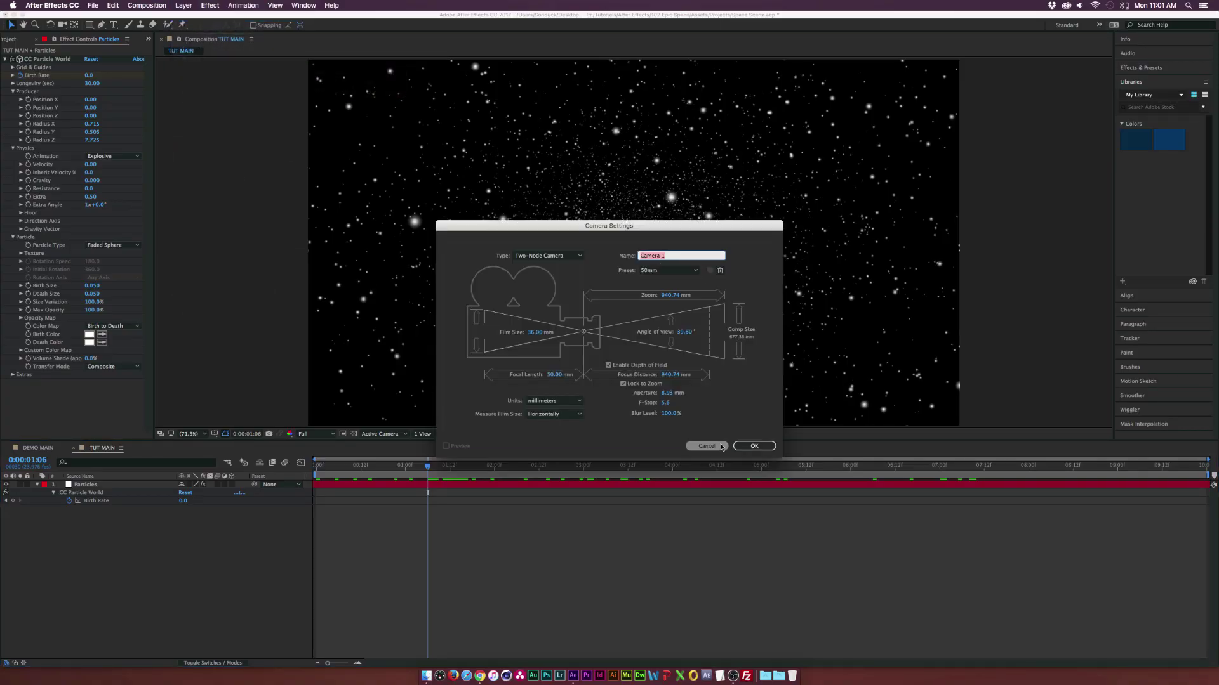
pyautogui.click(754, 446)
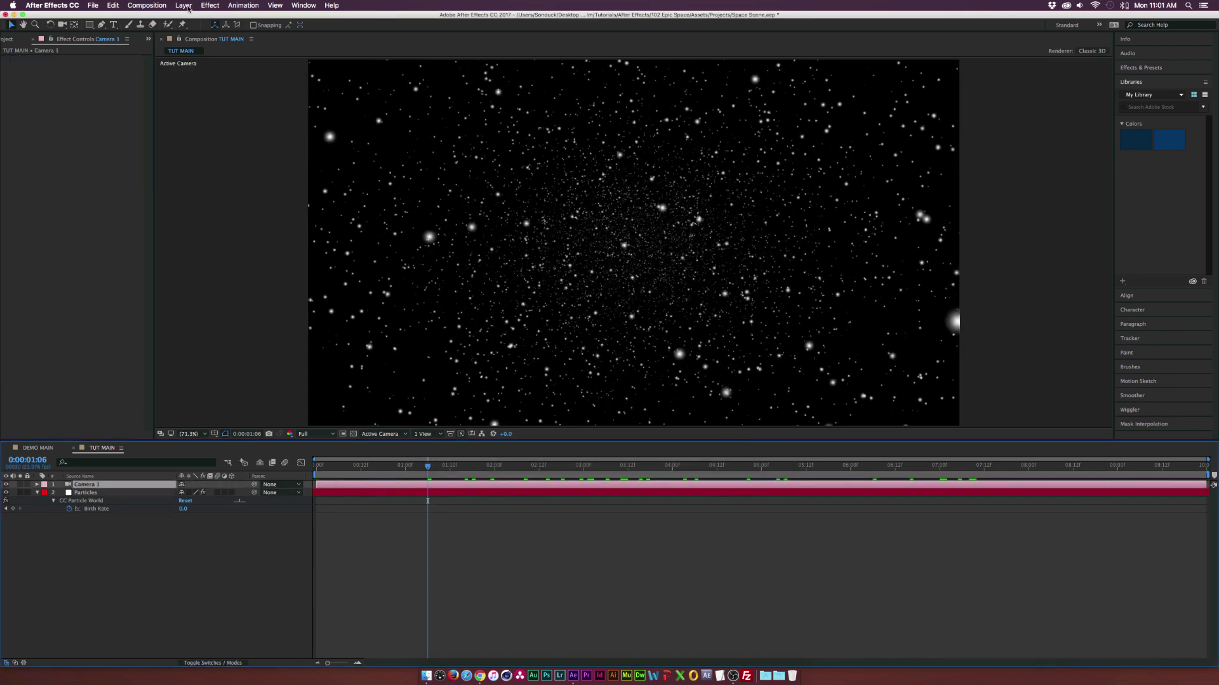
# - Set a Camera 1 Position keyframe at the start, then move the time later
pyautogui.press('Home')
pyautogui.click(36, 484)
pyautogui.click(45, 494)
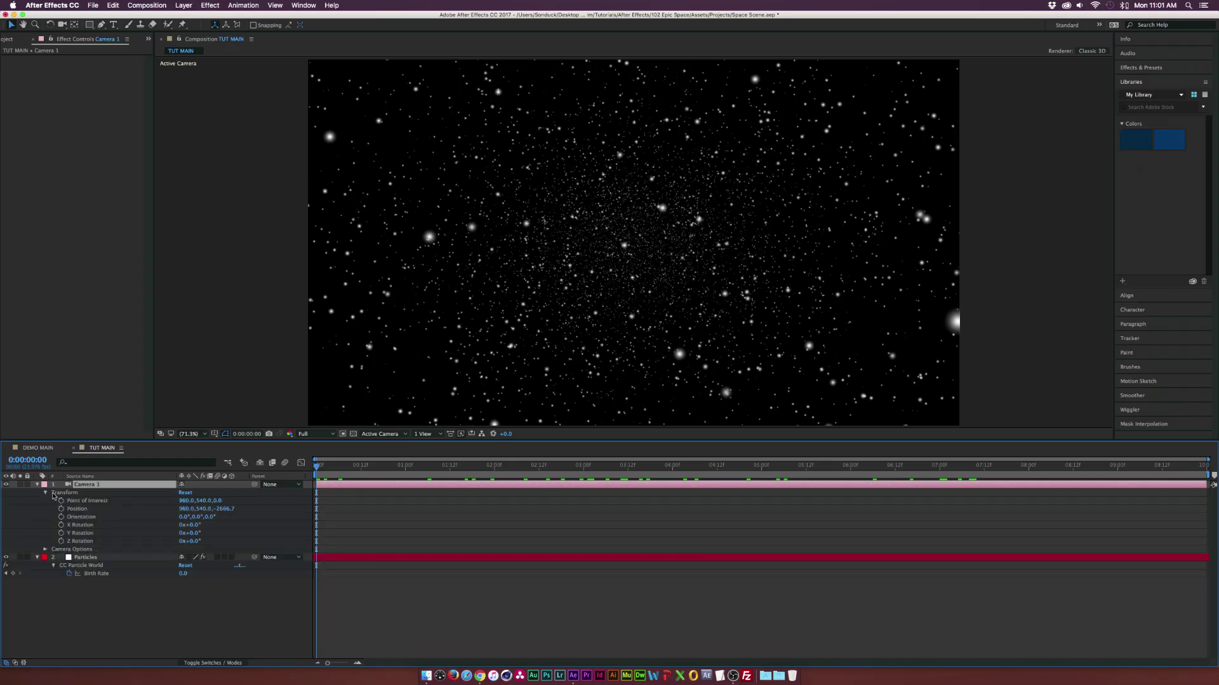
pyautogui.click(61, 509)
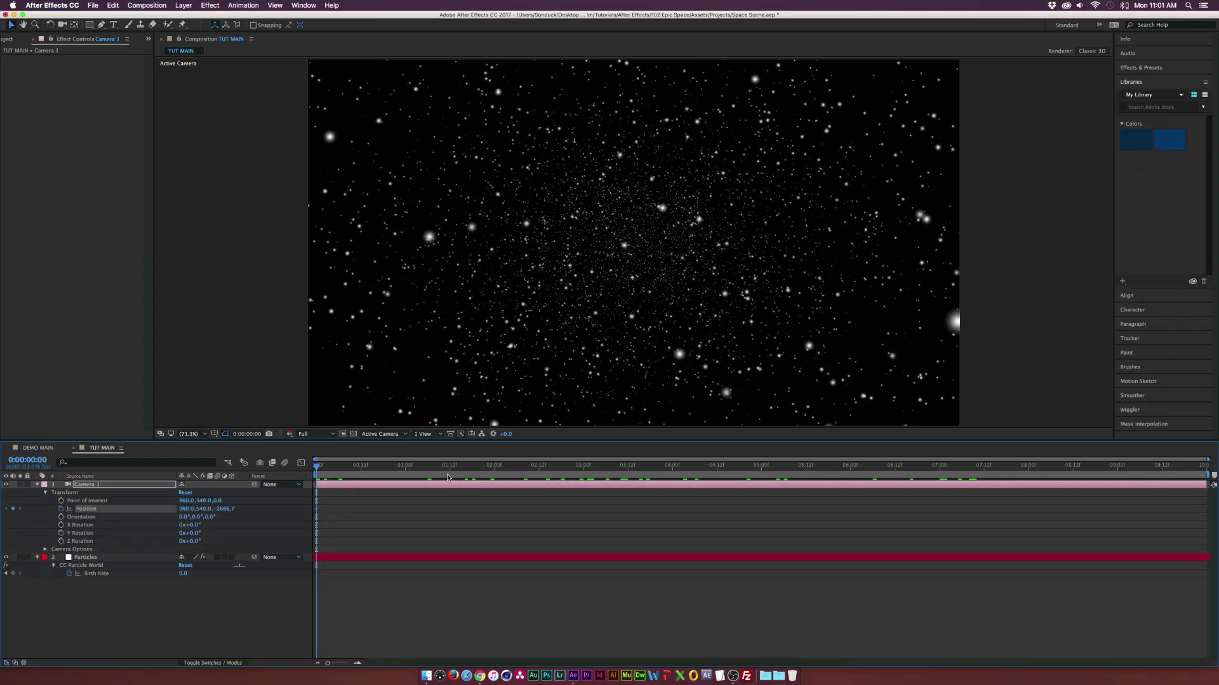
pyautogui.moveTo(447, 474); pyautogui.dragTo(839, 477)
pyautogui.moveTo(468, 473); pyautogui.dragTo(939, 474)
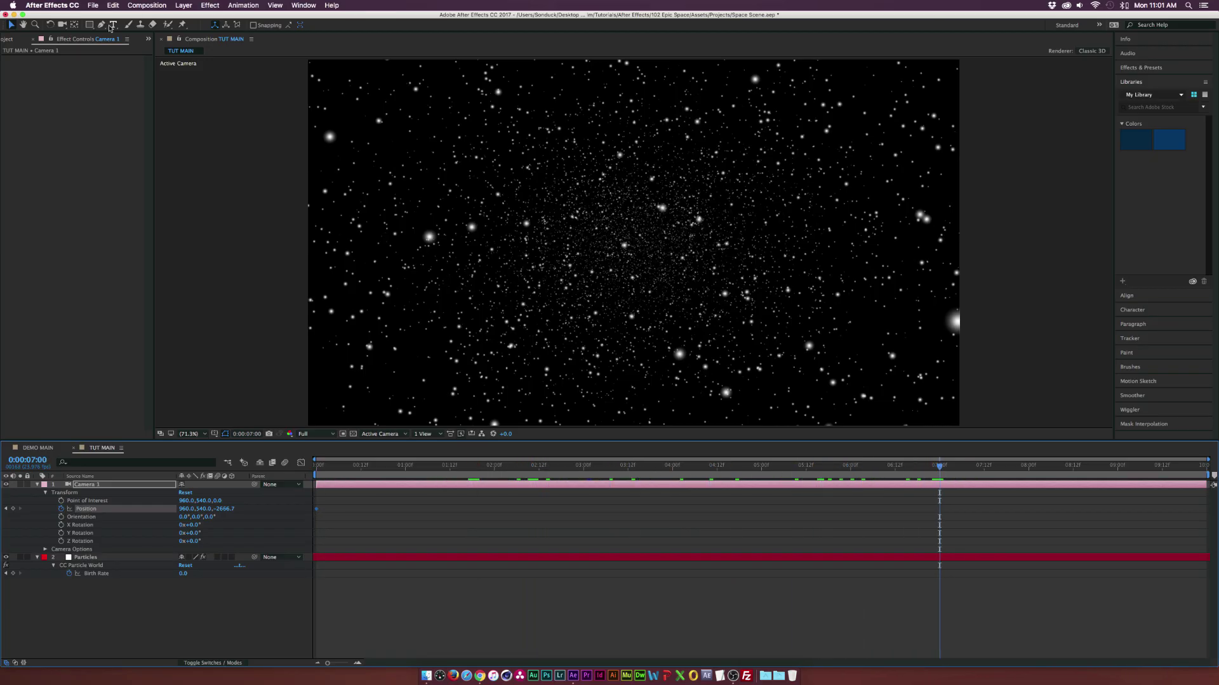
# - With Track Z Camera in the Camera 1 view, push the camera forward into the stars
pyautogui.click(61, 24)
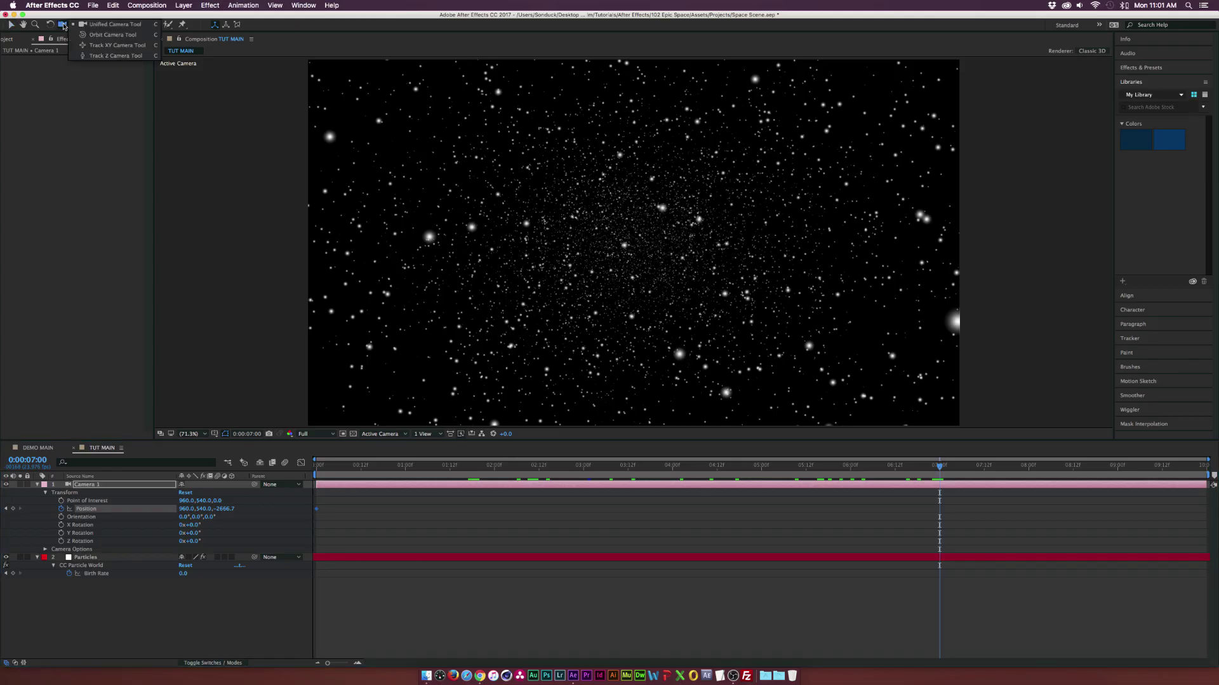
pyautogui.click(115, 55)
pyautogui.click(578, 217)
pyautogui.click(381, 434)
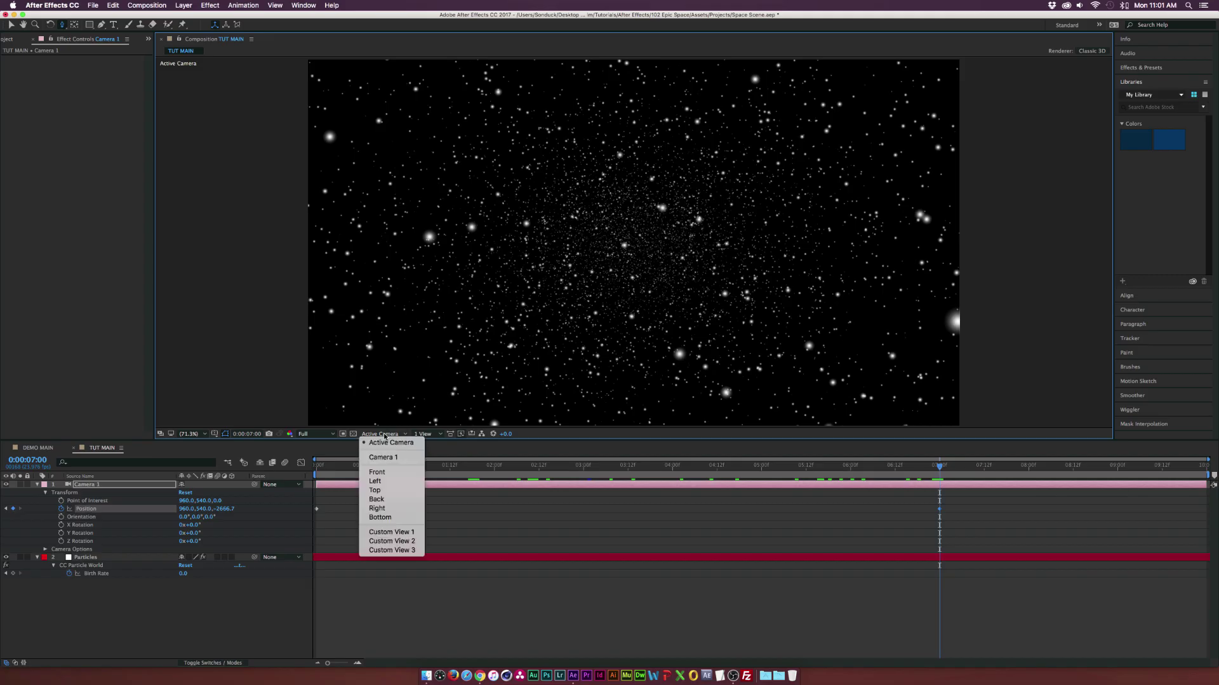
pyautogui.click(384, 457)
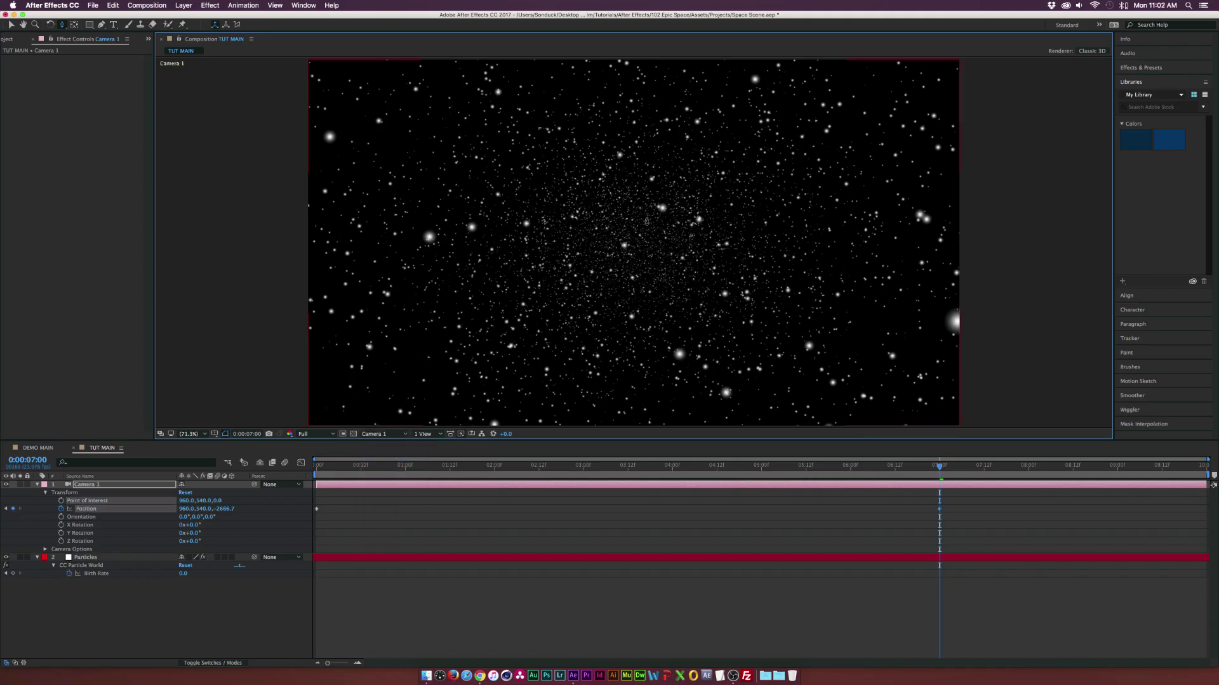
pyautogui.moveTo(642, 236); pyautogui.dragTo(645, 193)
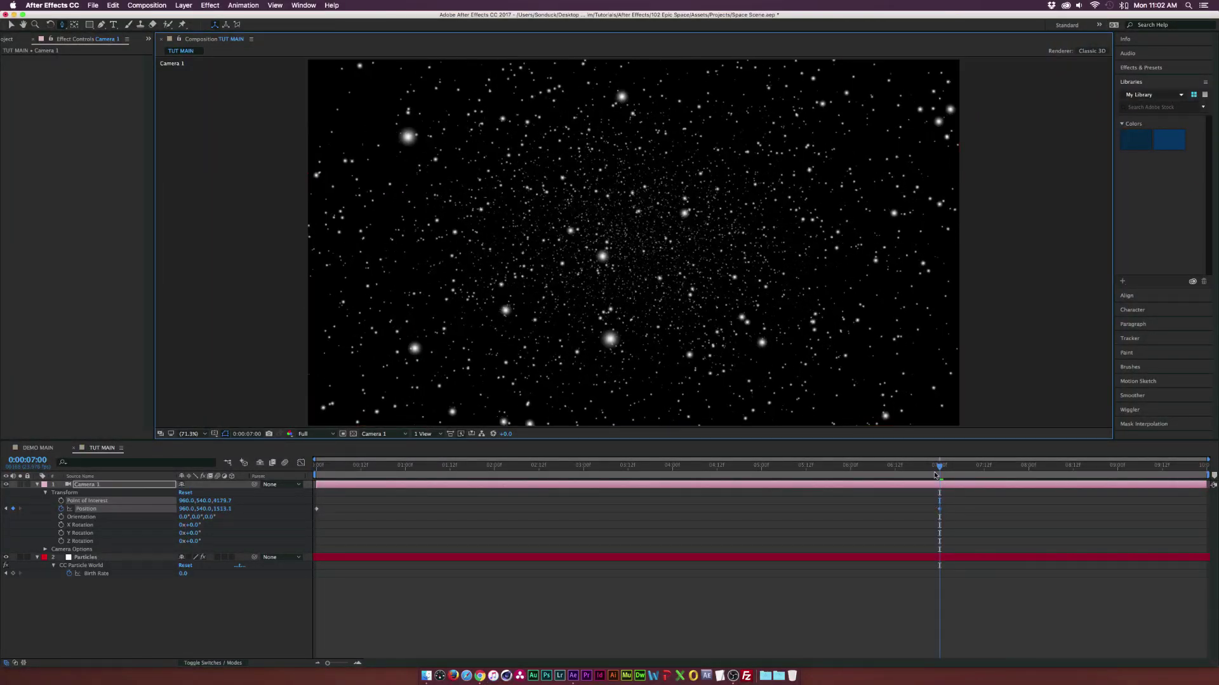
pyautogui.moveTo(934, 474); pyautogui.dragTo(545, 469)
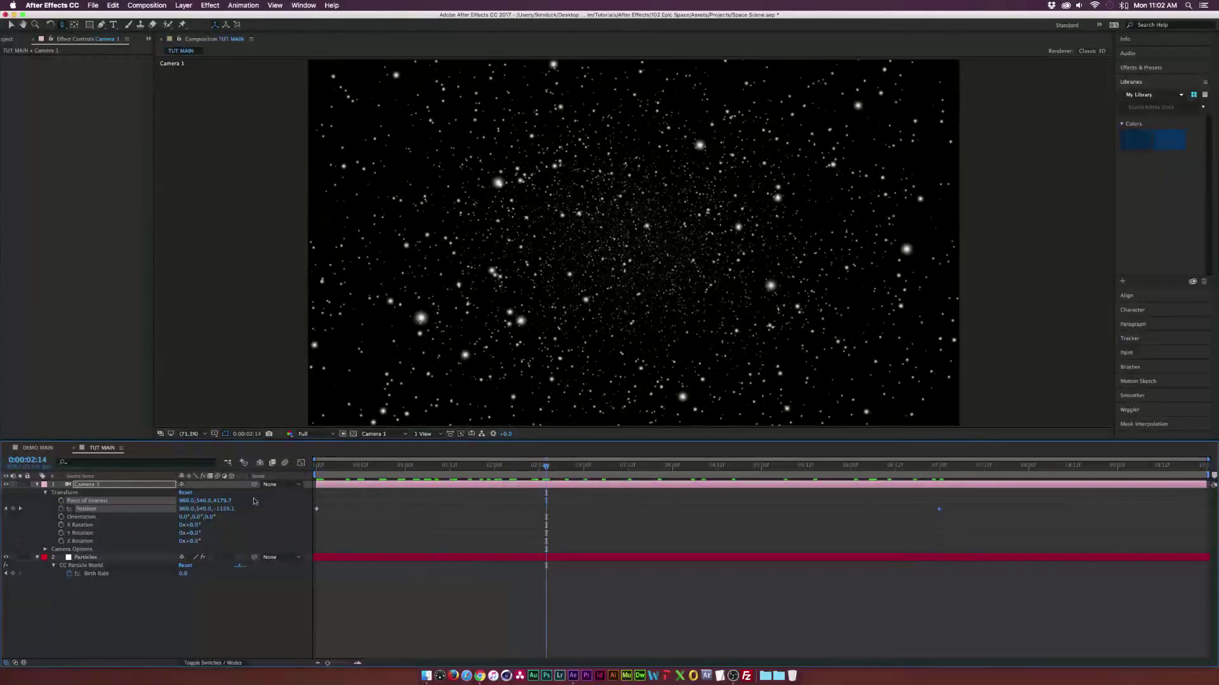
# - Lower the Particles layer's earlier Birth Rate keyframe from 31.7 and check stars at 1 second
pyautogui.click(77, 558)
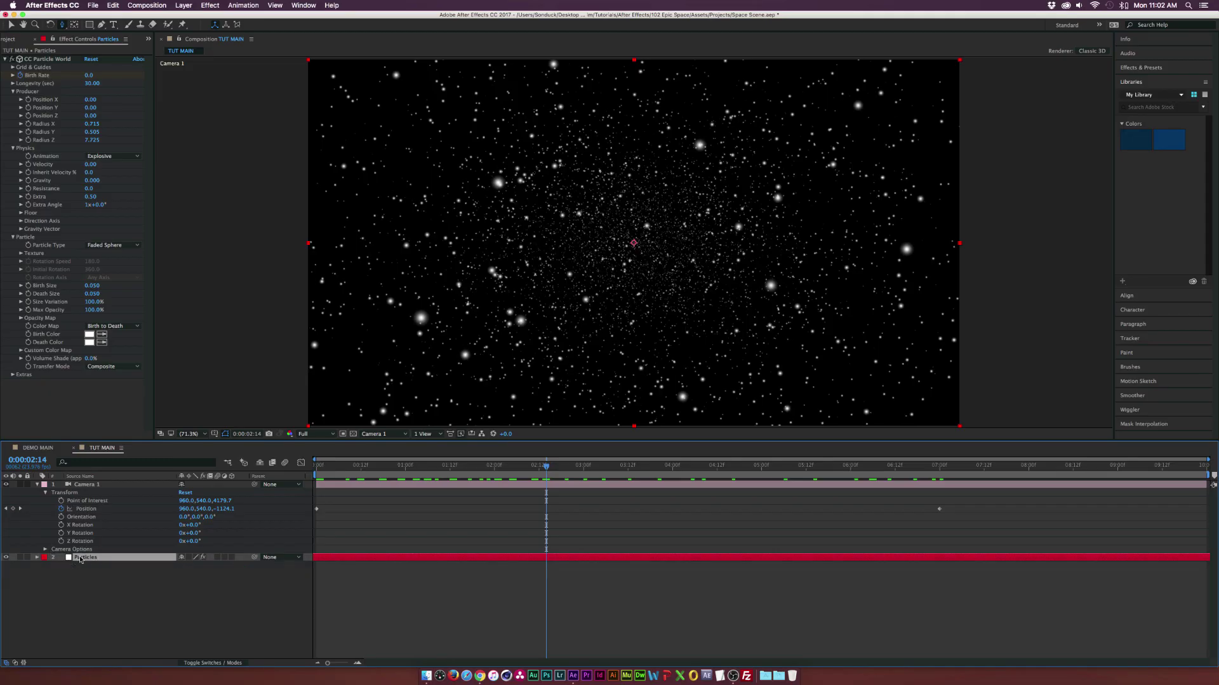
pyautogui.press('u')
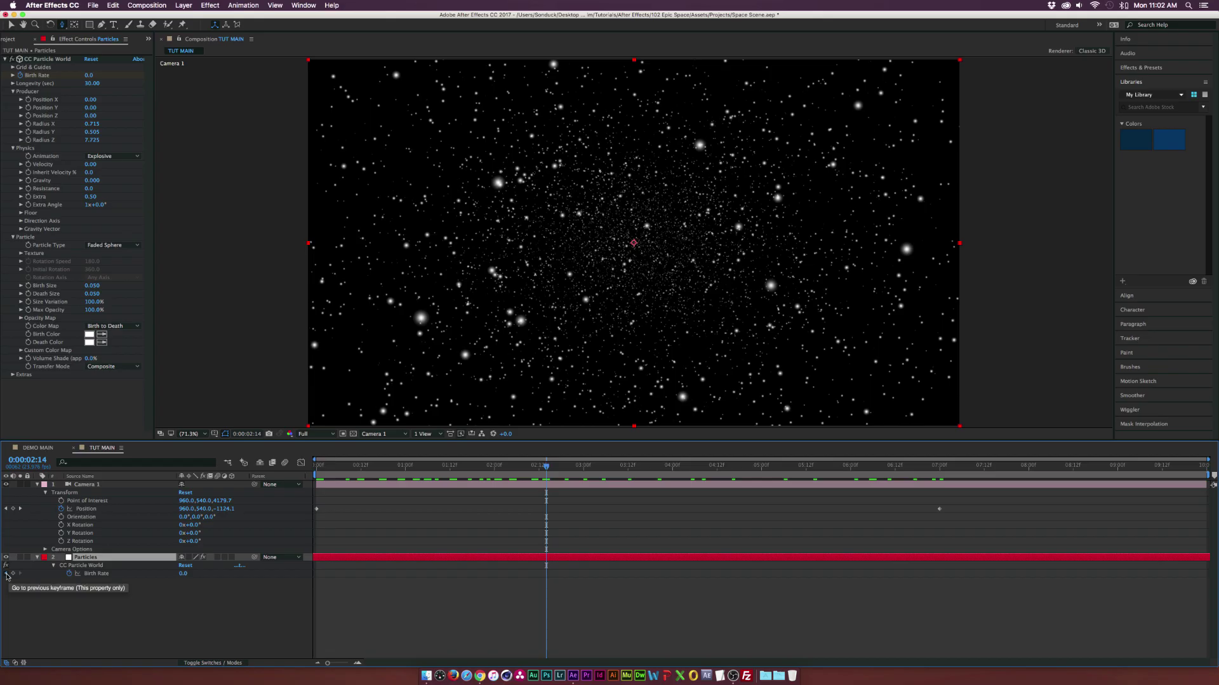
pyautogui.click(6, 573)
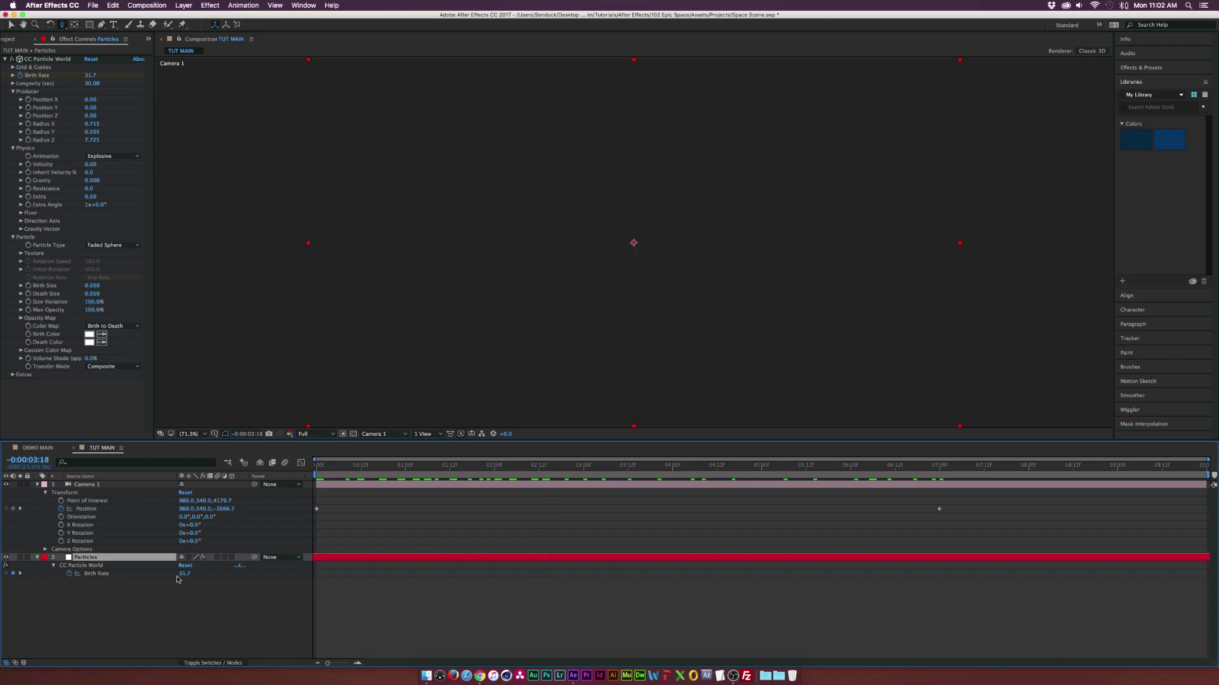
pyautogui.moveTo(183, 574); pyautogui.dragTo(167, 573)
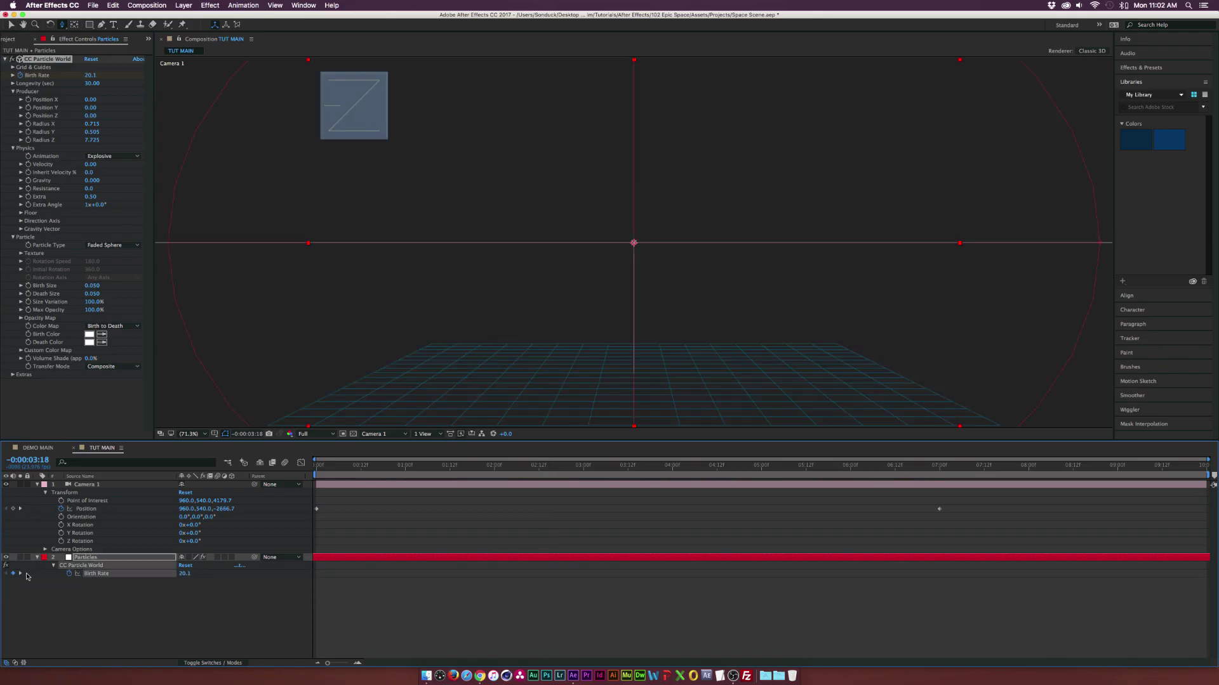
pyautogui.moveTo(401, 468); pyautogui.dragTo(435, 482)
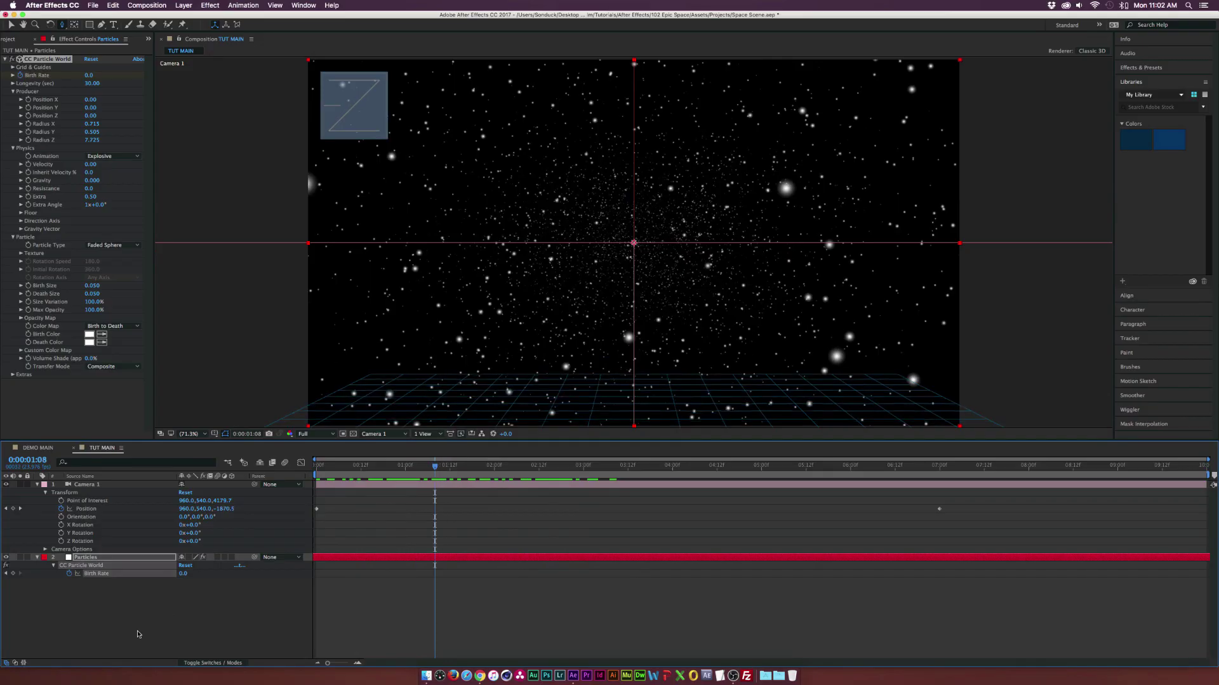
pyautogui.click(177, 614)
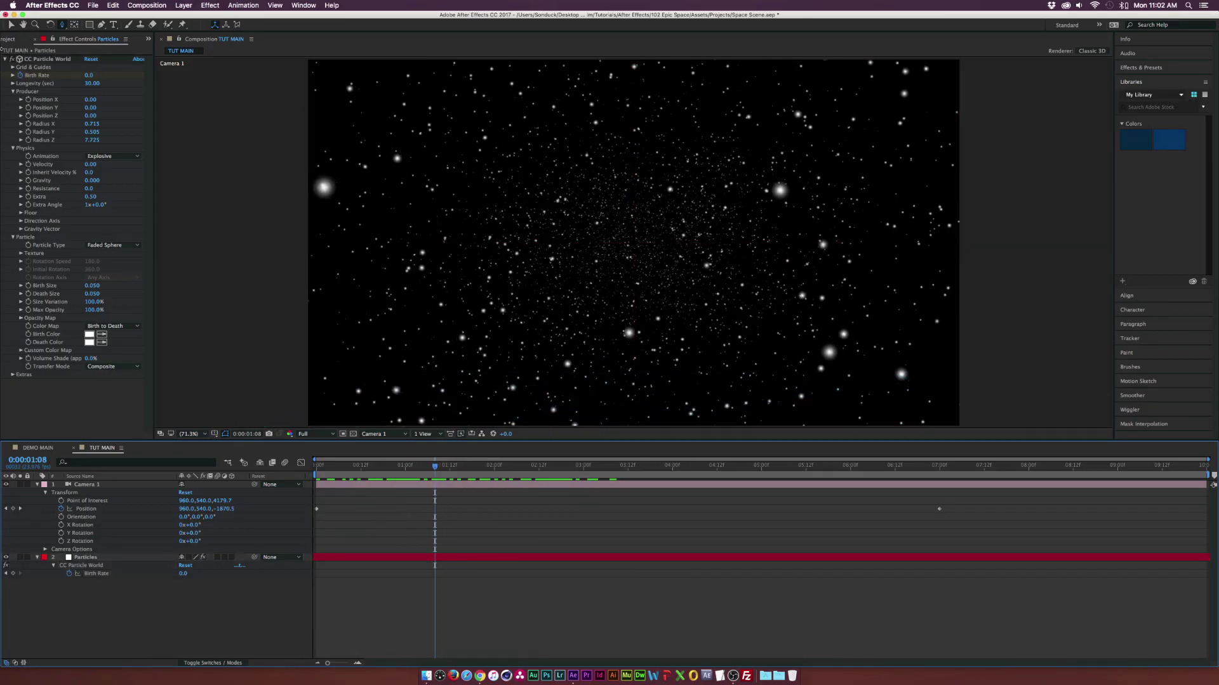
# - Preview each nebula photo, ending on pexels-photo-24758.jpg, then check Pexels in the browser
pyautogui.click(7, 39)
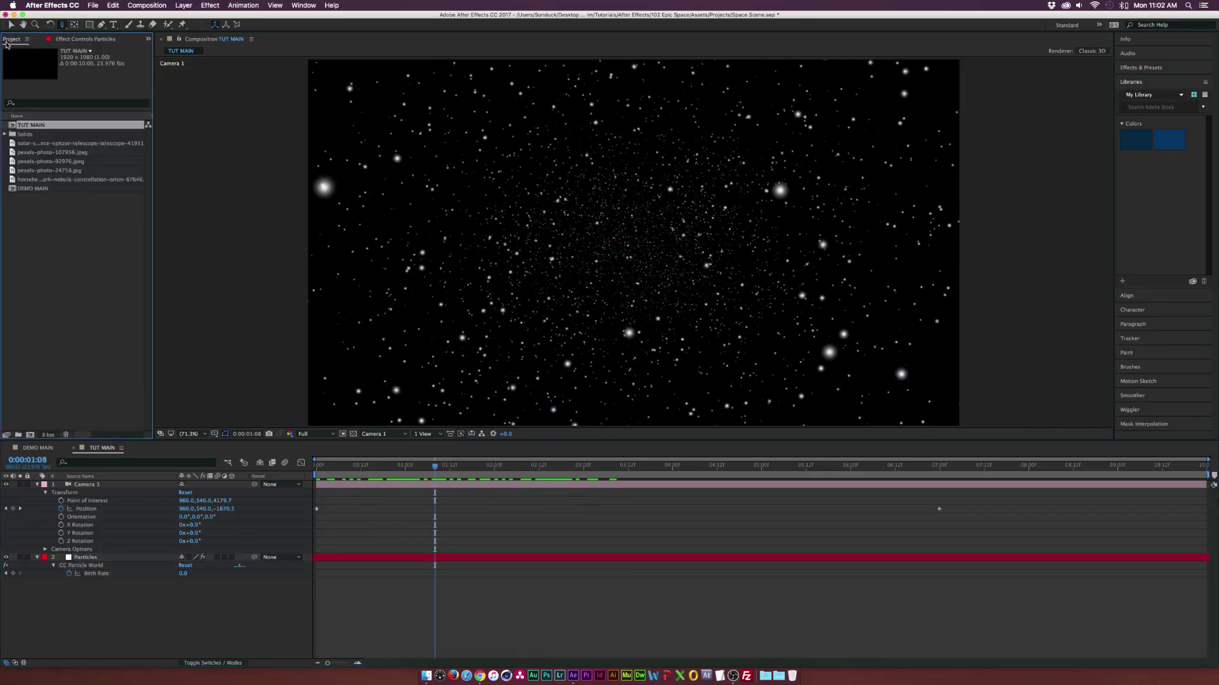
pyautogui.doubleClick(13, 144)
pyautogui.doubleClick(12, 152)
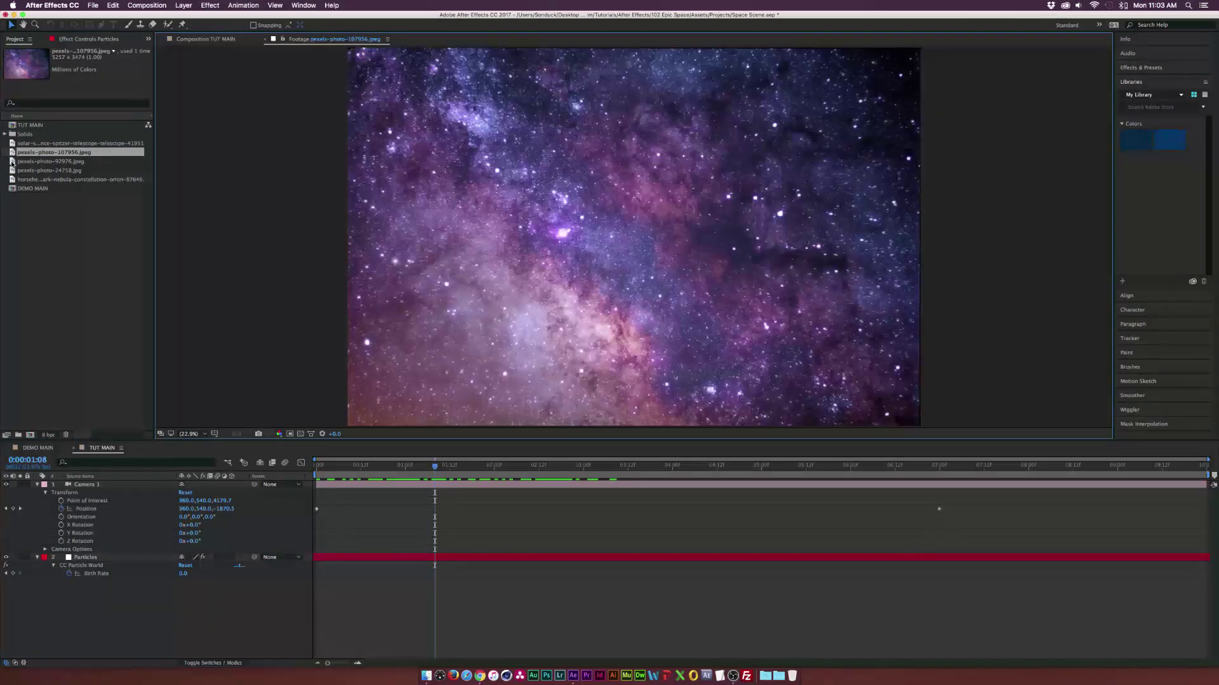
pyautogui.doubleClick(12, 162)
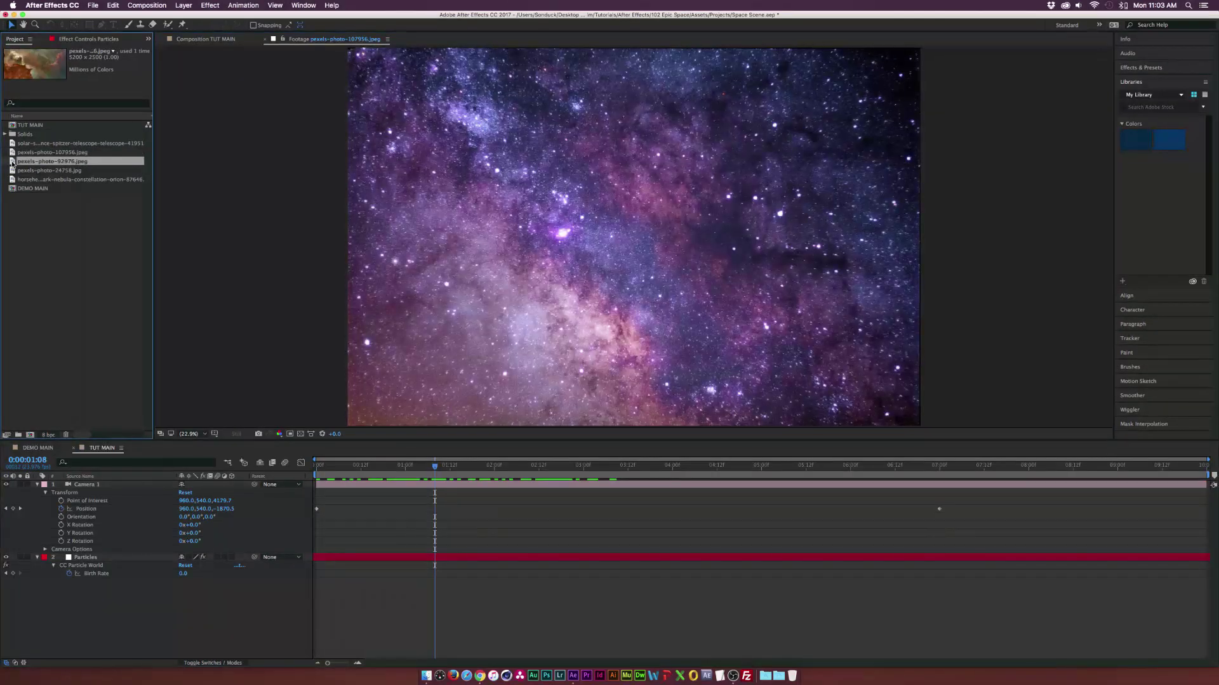
pyautogui.doubleClick(13, 171)
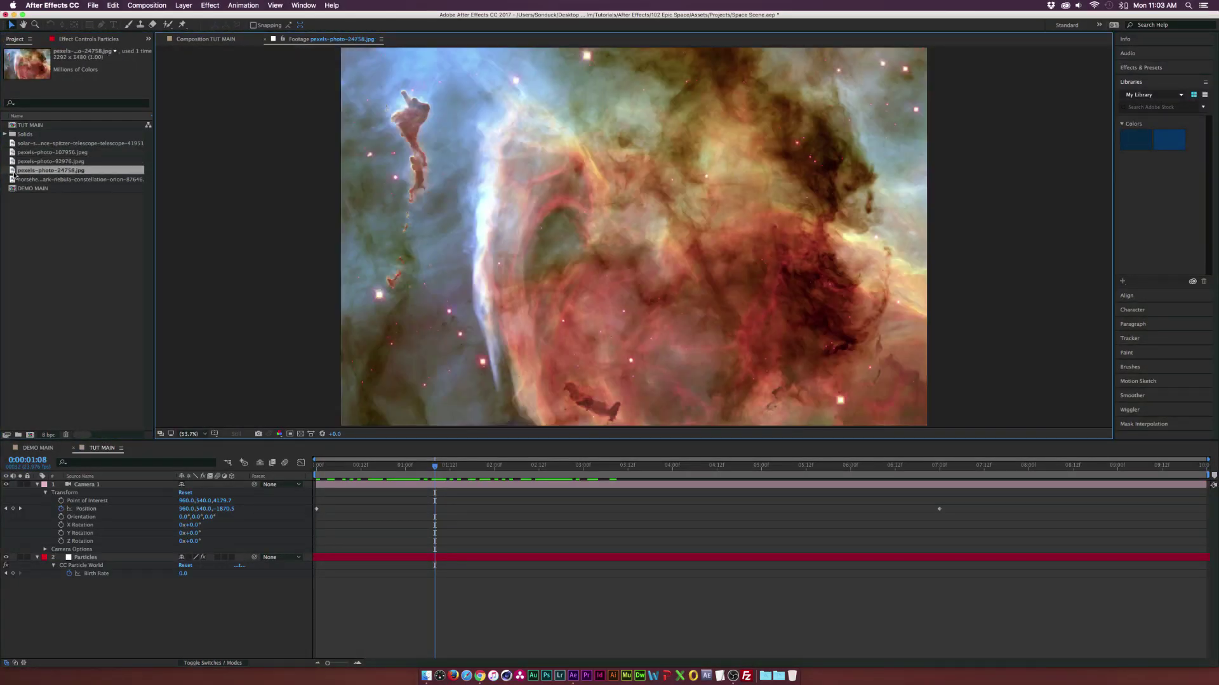
pyautogui.press('super+Tab')
pyautogui.moveTo(726, 88); pyautogui.dragTo(642, 79)
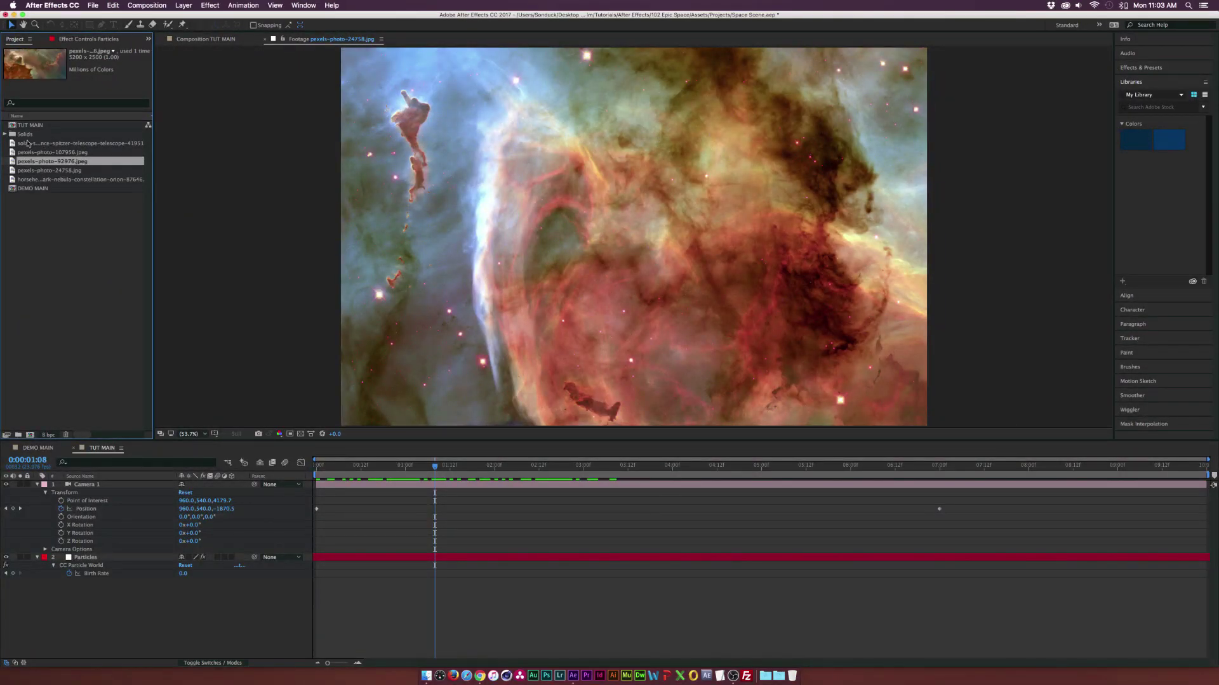
# - Add pexels-photo-92976.jpeg to TUT MAIN and scale it to 48%
pyautogui.moveTo(107, 384); pyautogui.dragTo(95, 484)
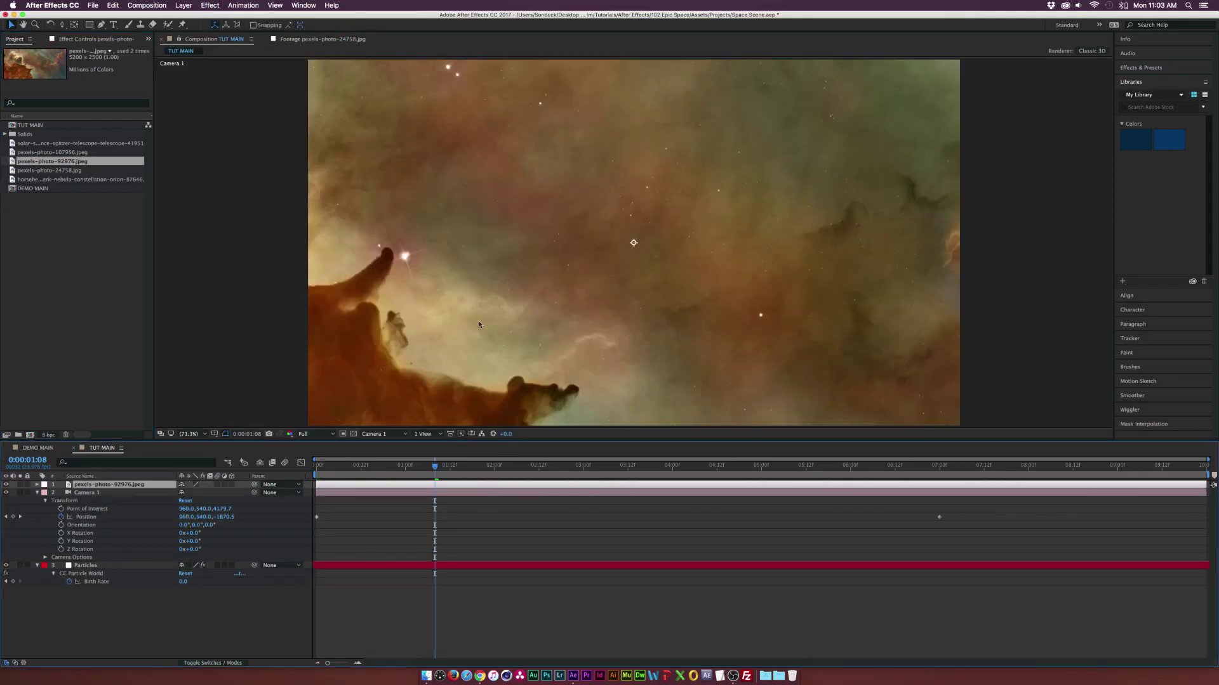
pyautogui.press('s')
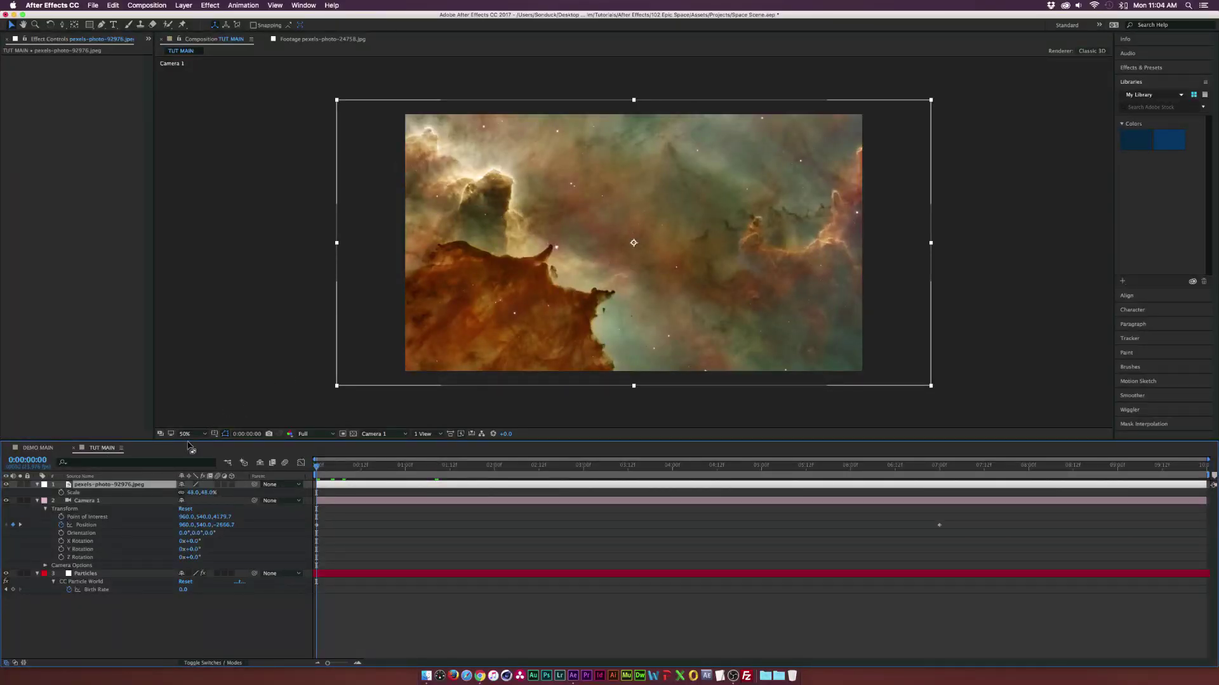
# - Apply Curves to the nebula photo and pull the curve down to darken it
pyautogui.click(210, 6)
pyautogui.moveTo(235, 95)
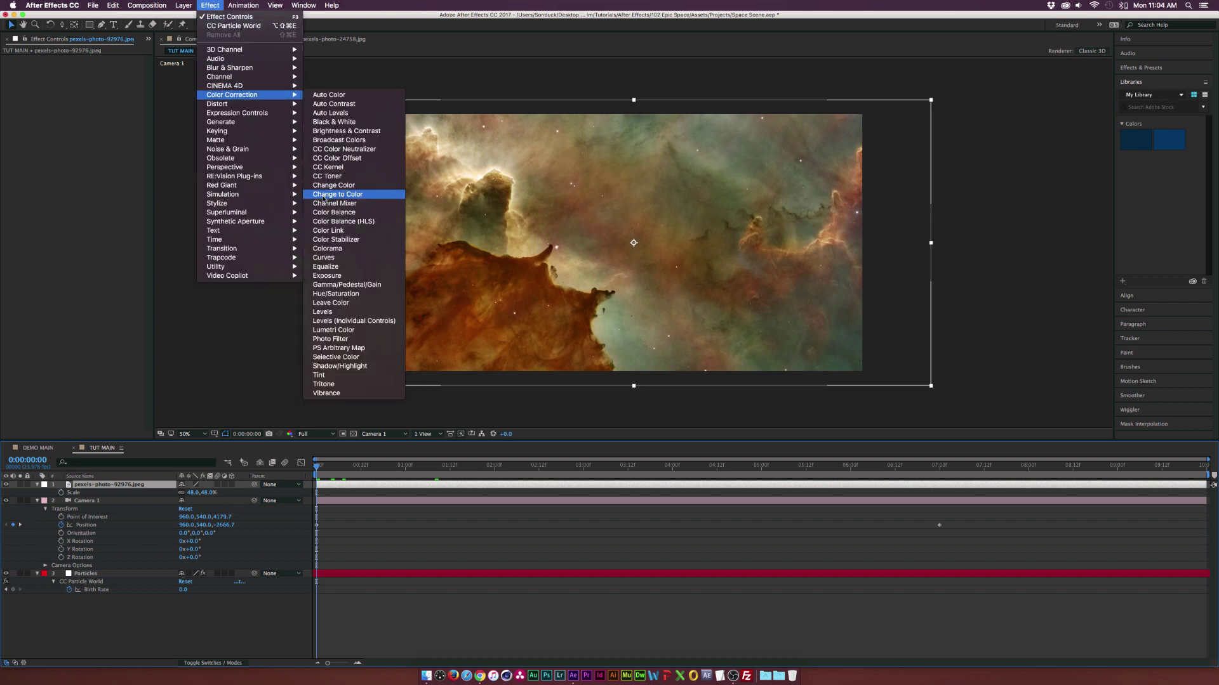
pyautogui.click(324, 257)
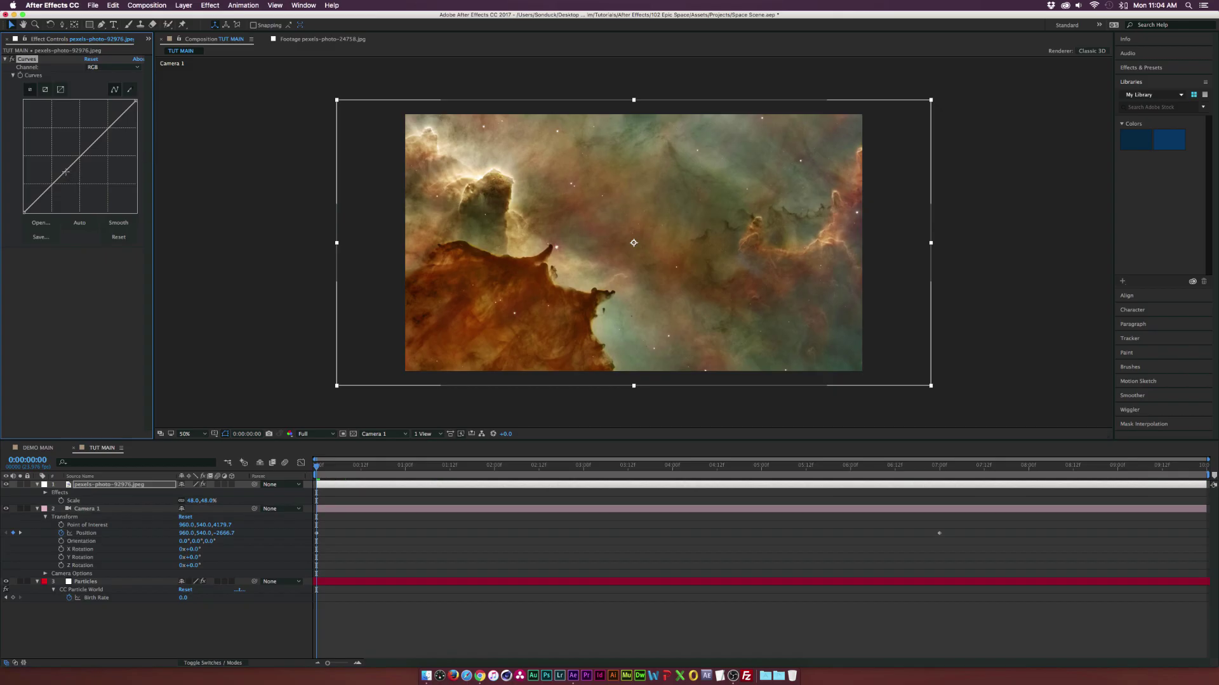
pyautogui.moveTo(66, 171); pyautogui.dragTo(78, 208)
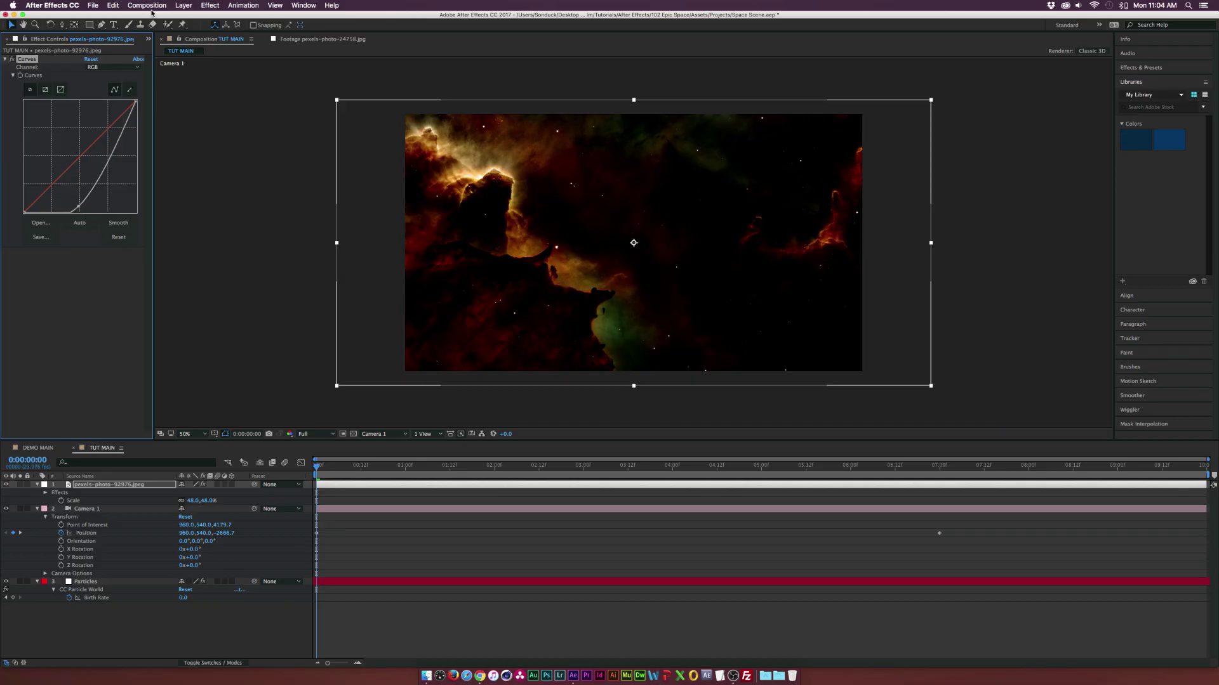
# - Add Brightness & Contrast with Brightness set to -42
pyautogui.click(210, 5)
pyautogui.moveTo(267, 94)
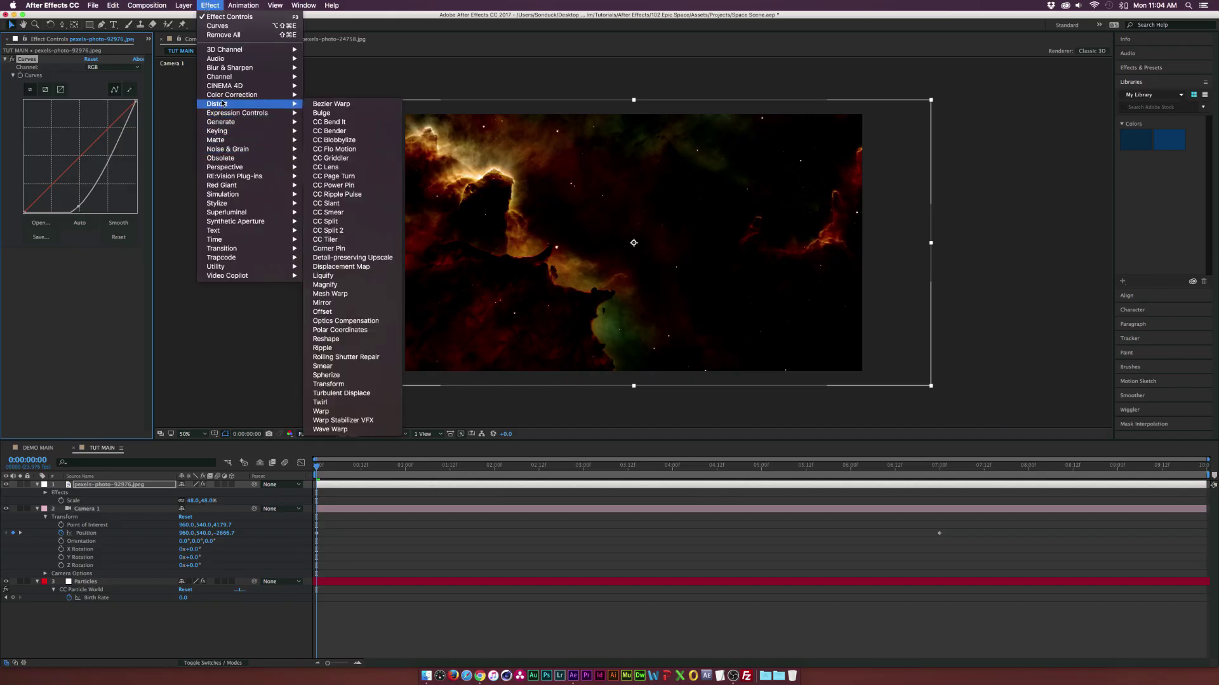
pyautogui.click(349, 130)
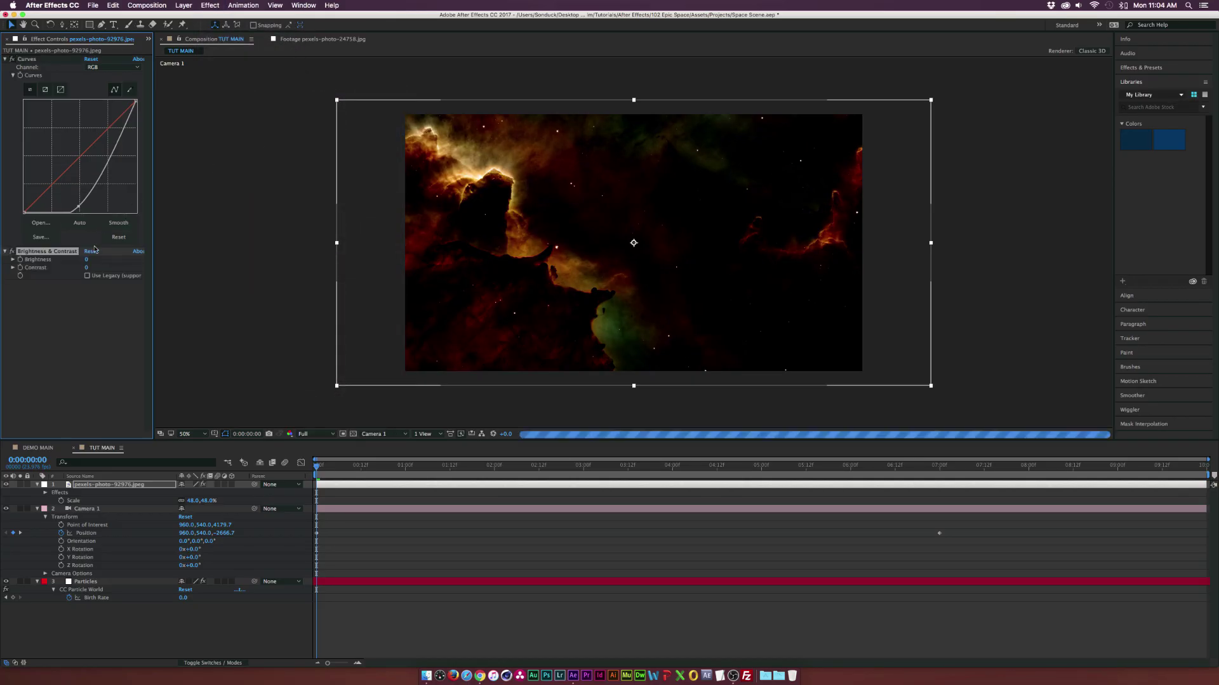
pyautogui.moveTo(83, 261); pyautogui.dragTo(66, 259)
pyautogui.click(210, 663)
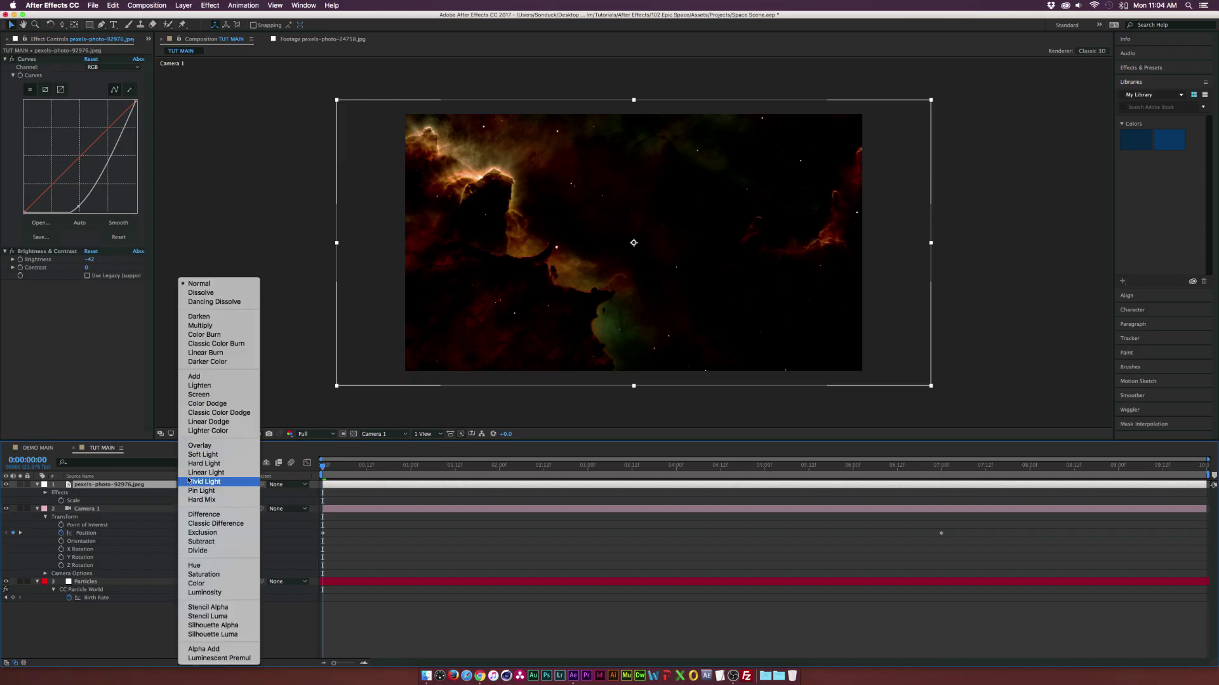
# - Set the photo layer's blend mode to Screen and collapse all layer properties
pyautogui.click(189, 484)
pyautogui.click(197, 394)
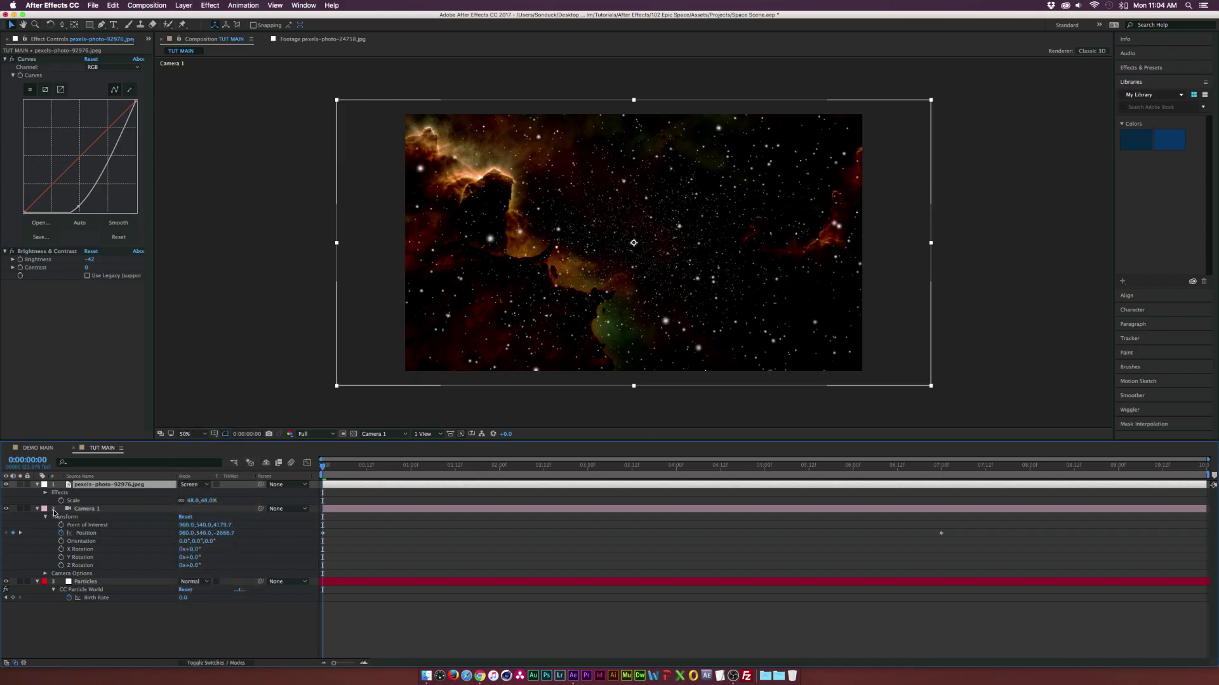
pyautogui.click(36, 485)
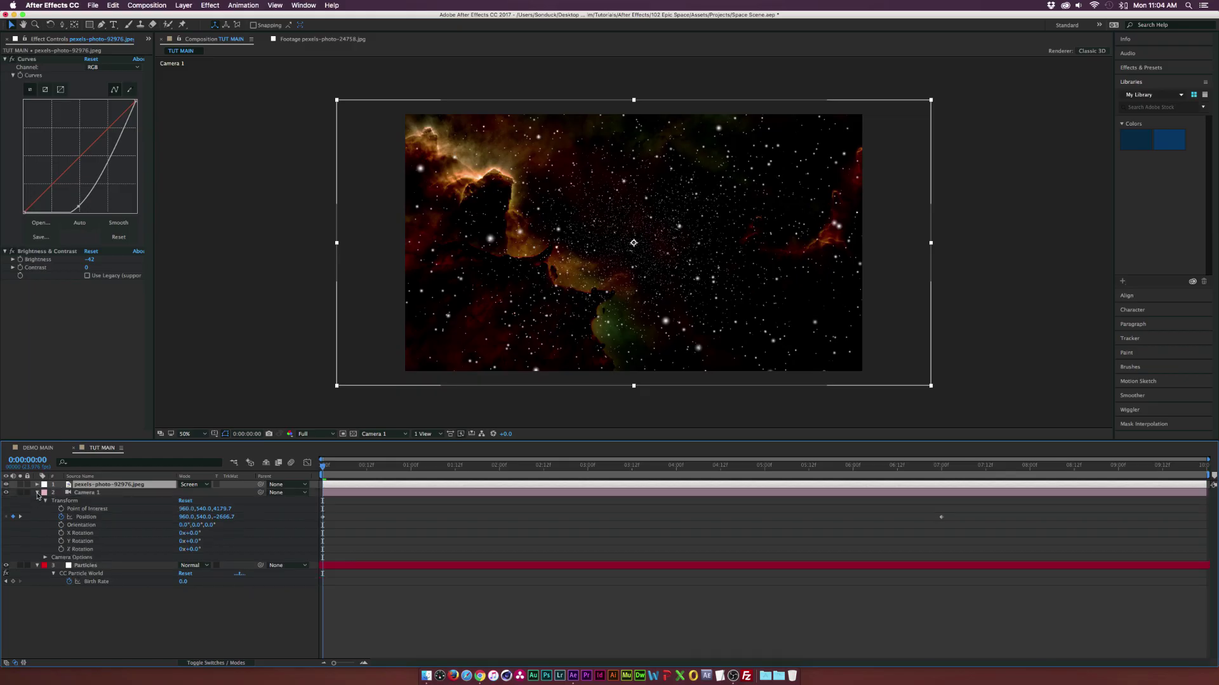
pyautogui.click(36, 493)
pyautogui.click(37, 501)
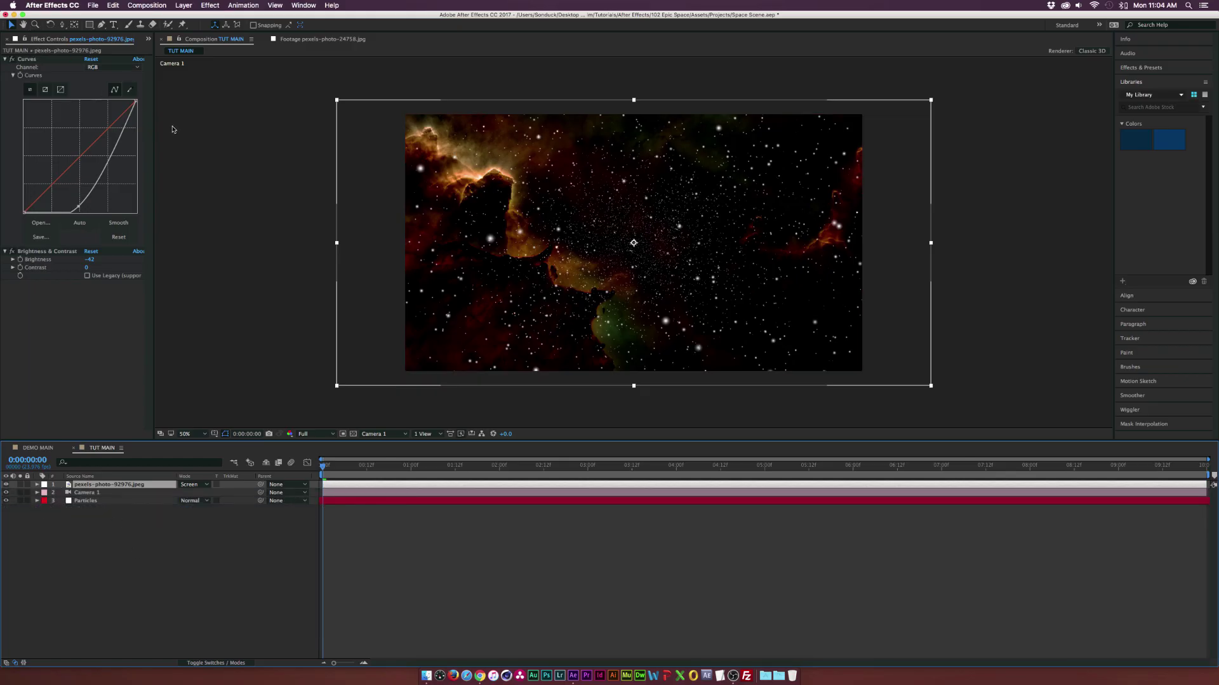
# - Show the Project panel, fit the comp in the viewer, and inspect the nebula photos
pyautogui.moveTo(153, 124); pyautogui.dragTo(202, 127)
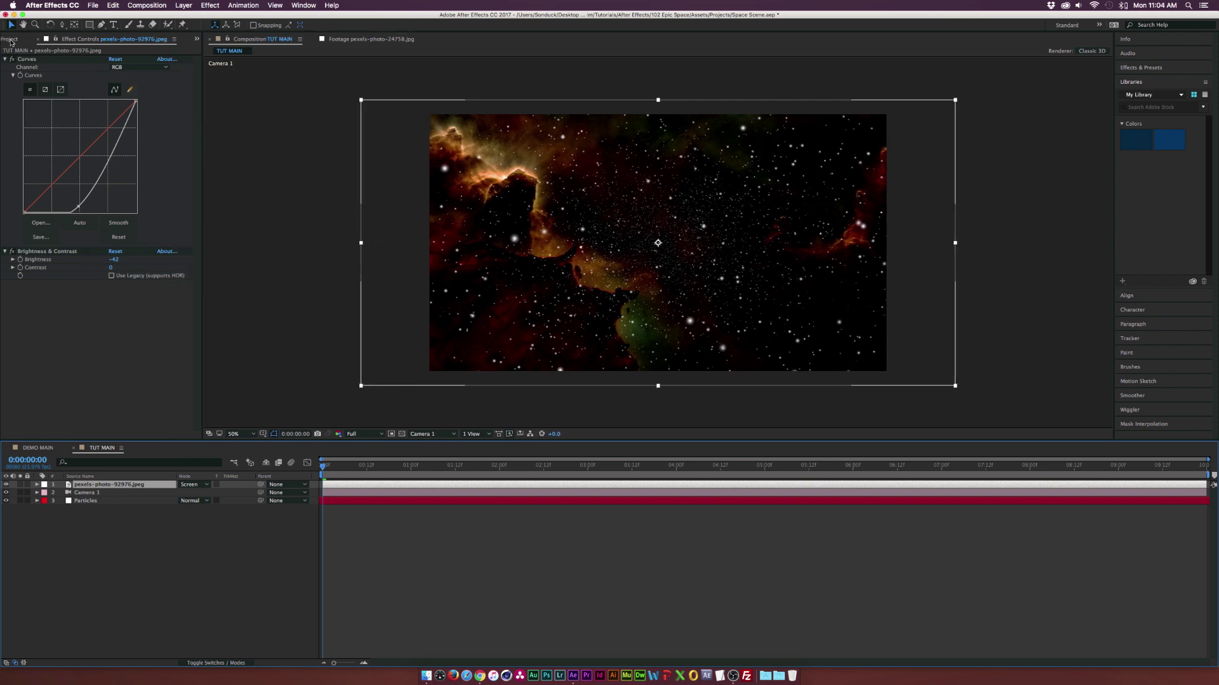
pyautogui.click(11, 39)
pyautogui.click(235, 434)
pyautogui.click(245, 446)
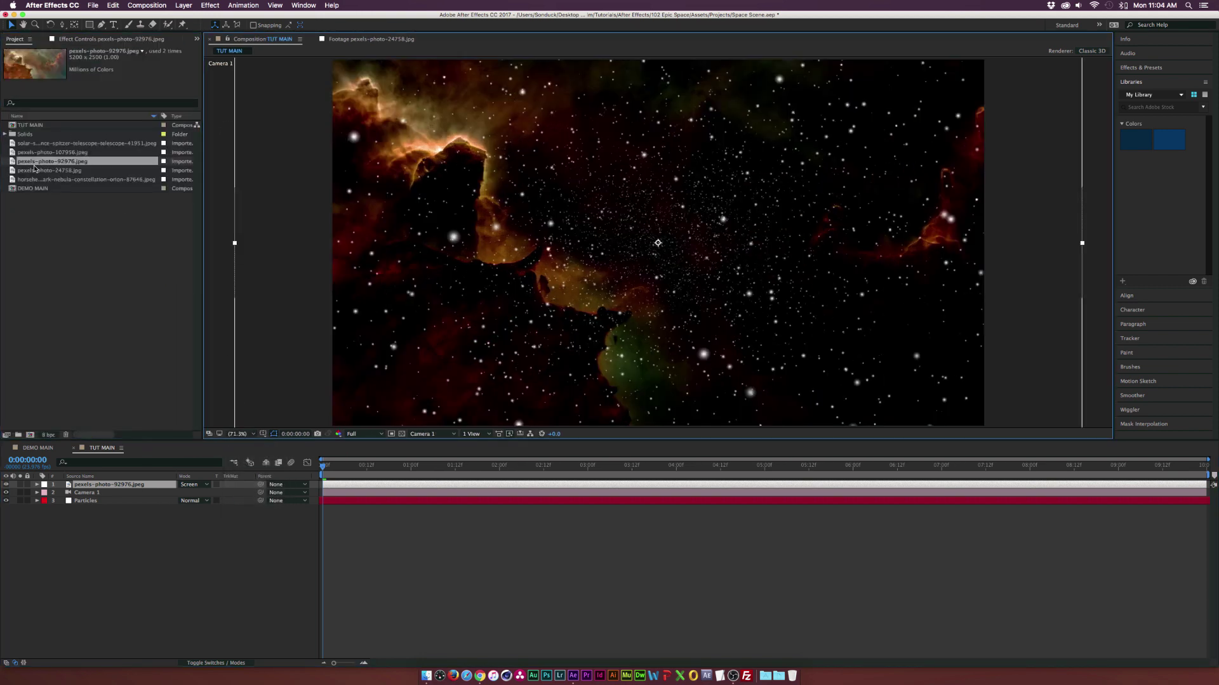
pyautogui.click(49, 170)
pyautogui.click(44, 153)
pyautogui.click(42, 145)
# - Add the horsehead nebula photo to TUT MAIN with Screen blending
pyautogui.moveTo(51, 179); pyautogui.dragTo(120, 494)
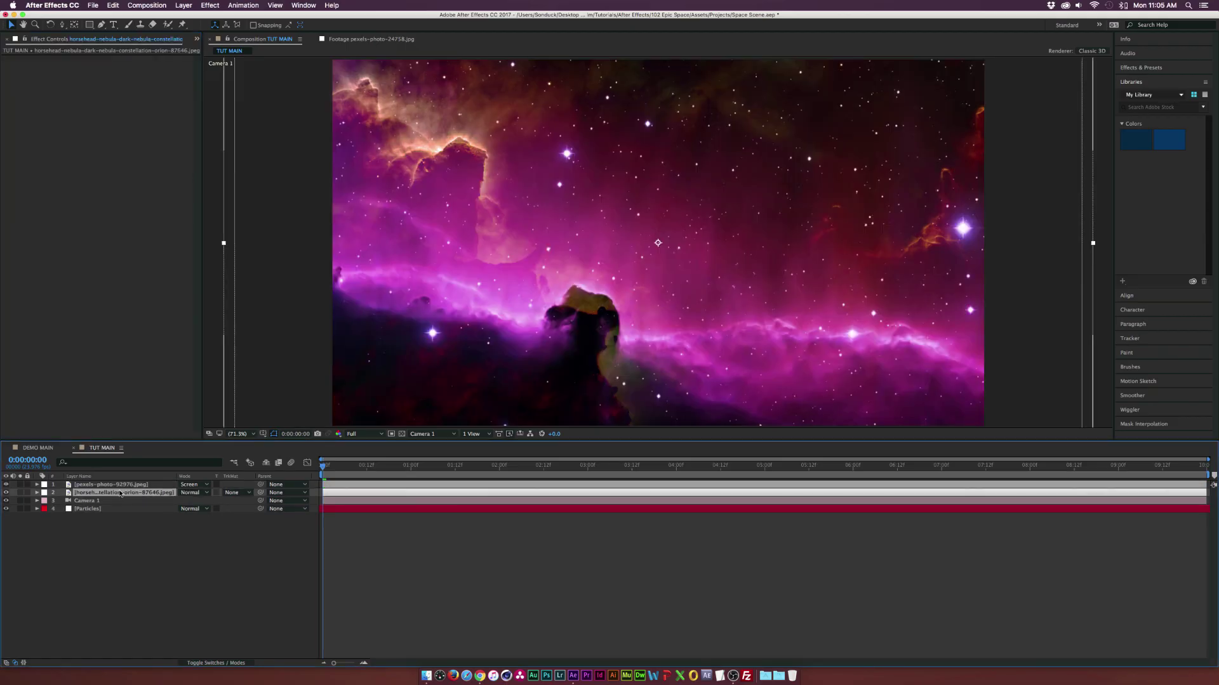
pyautogui.click(191, 492)
pyautogui.click(197, 395)
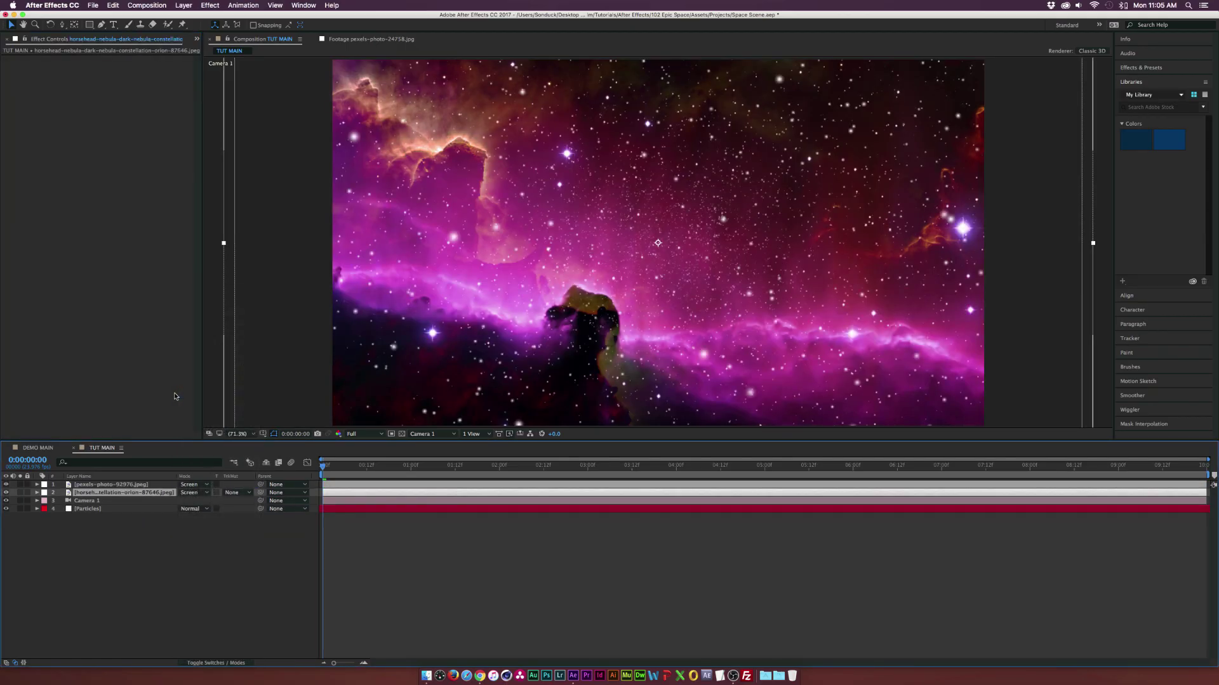
# - Copy Curves and Brightness & Contrast from the first nebula layer onto the horsehead layer
pyautogui.click(114, 484)
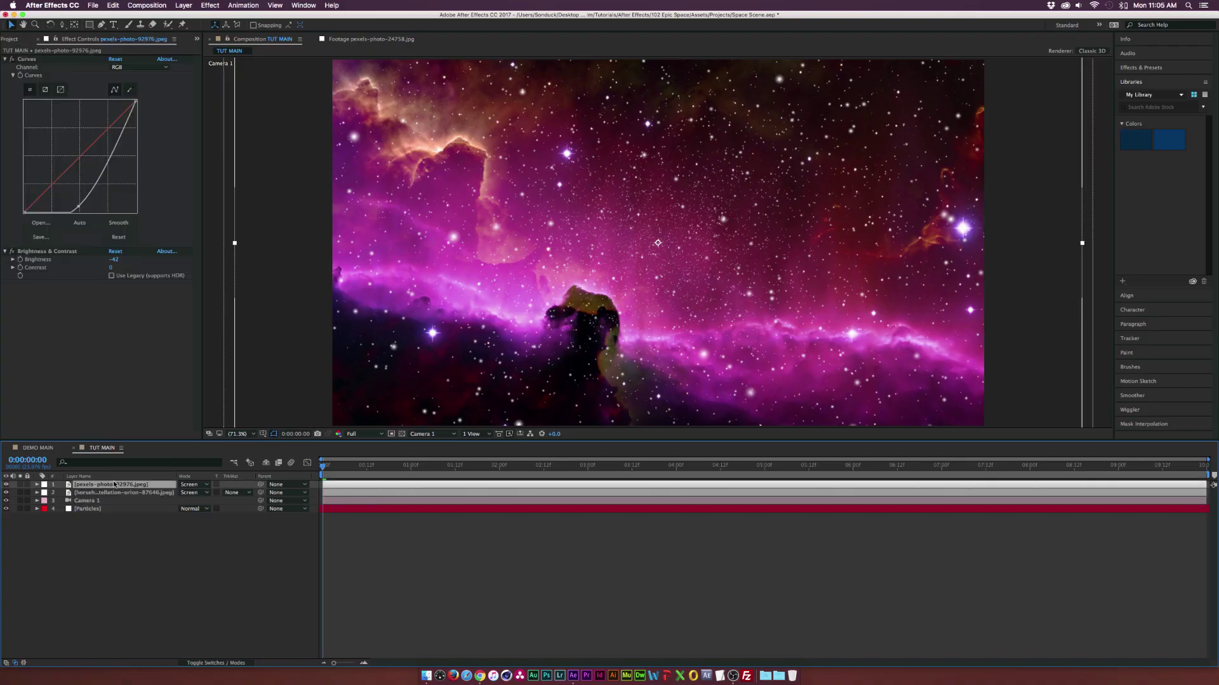
pyautogui.click(33, 60)
pyautogui.click(42, 253)
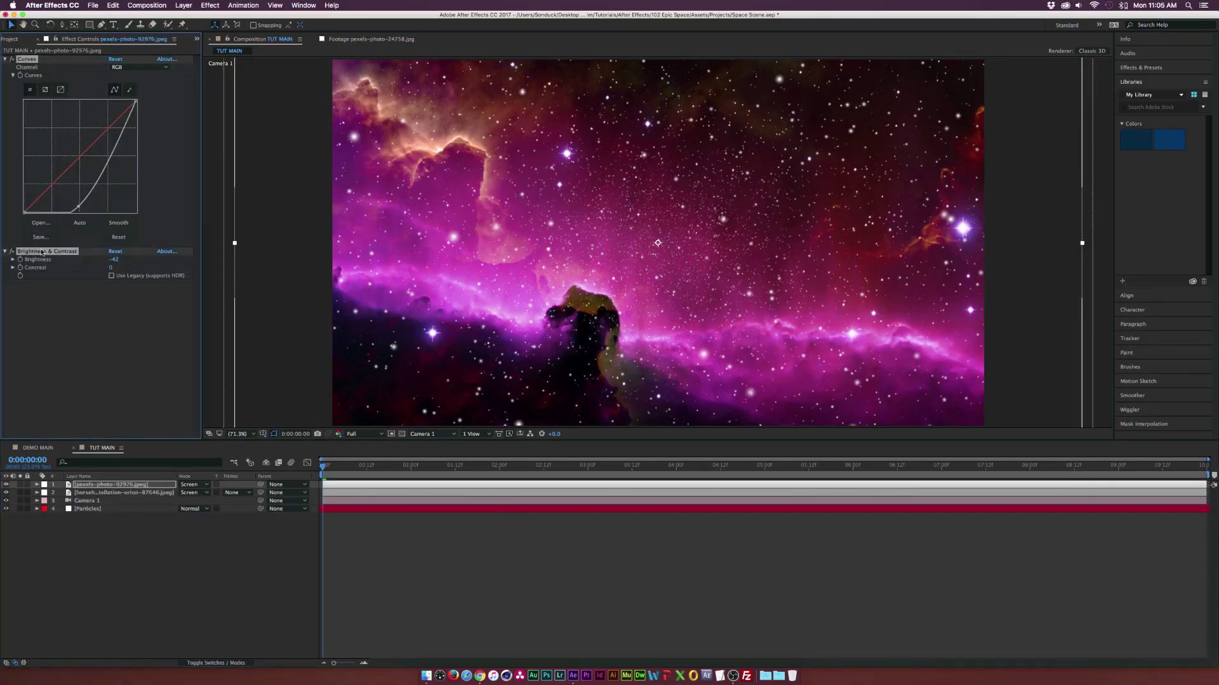
pyautogui.click(114, 493)
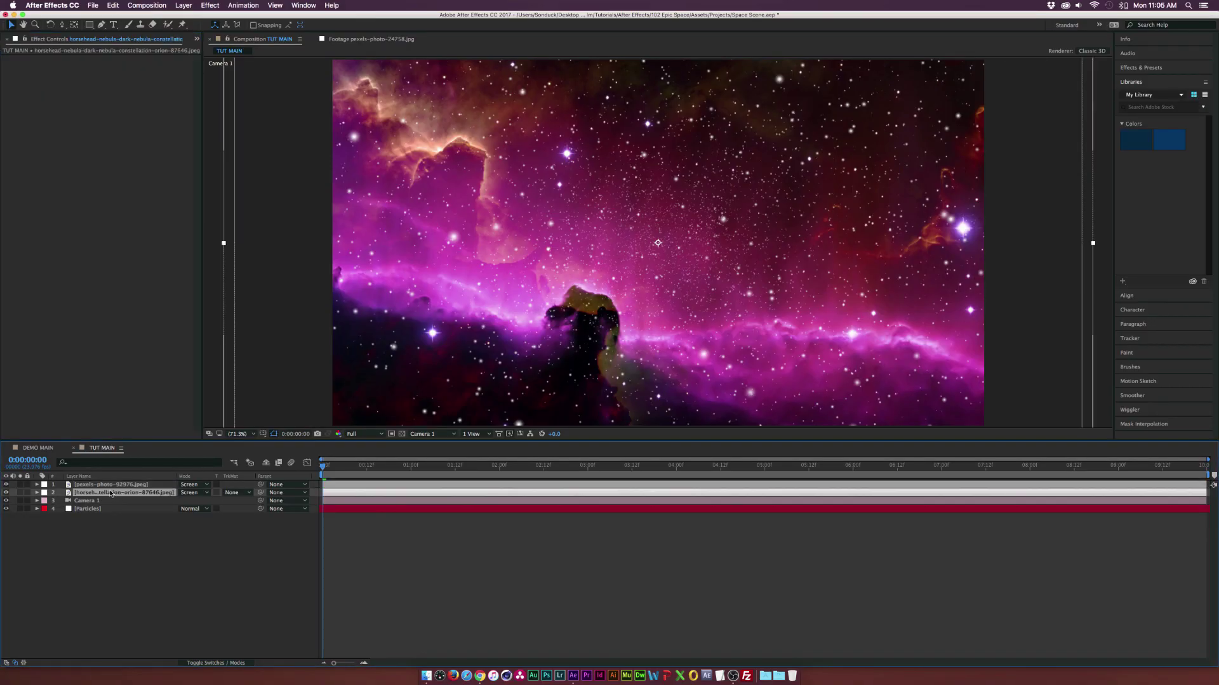
pyautogui.hotkey('ctrl', 'v')
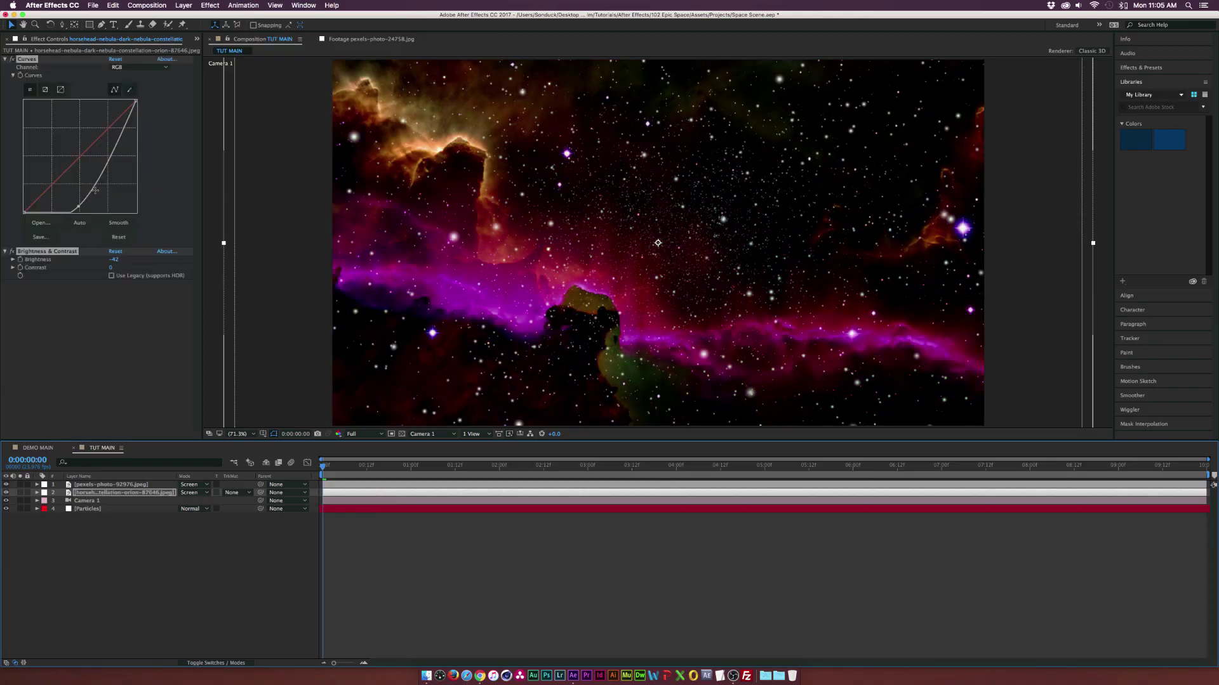
pyautogui.click(80, 205)
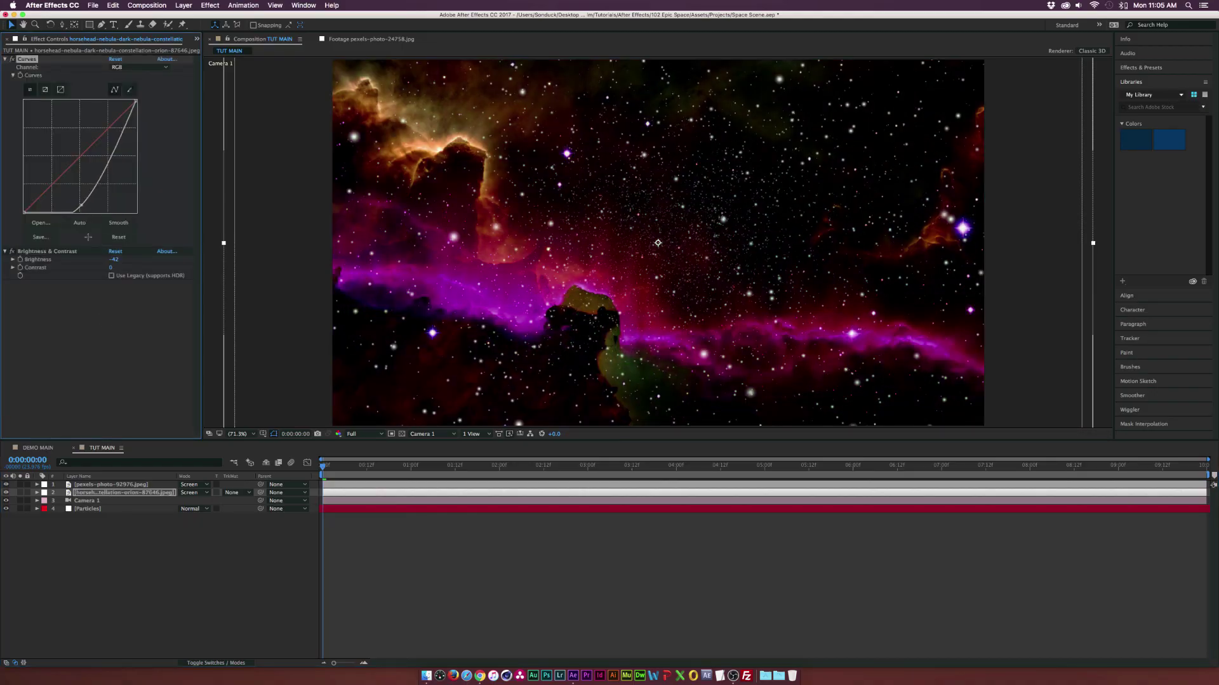
pyautogui.click(188, 663)
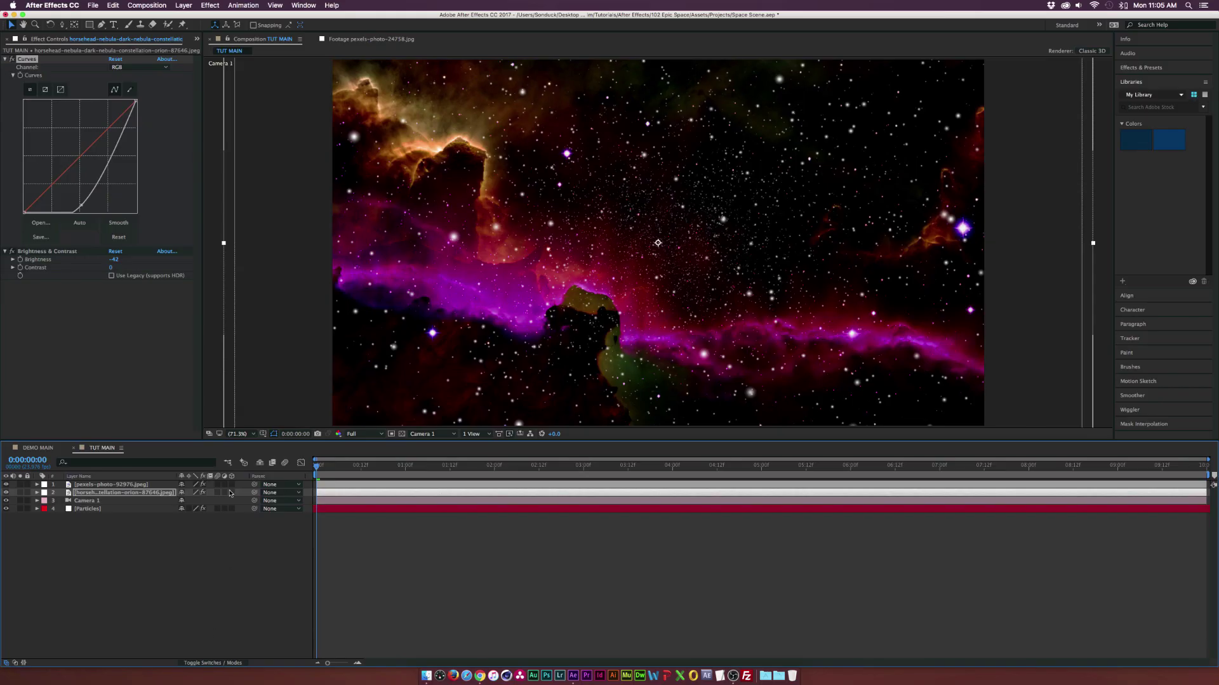
# - Make both nebula photos 3D and move the horsehead nebula to Position 960,865,4351
pyautogui.moveTo(229, 486); pyautogui.dragTo(230, 493)
pyautogui.click(121, 495)
pyautogui.press('p')
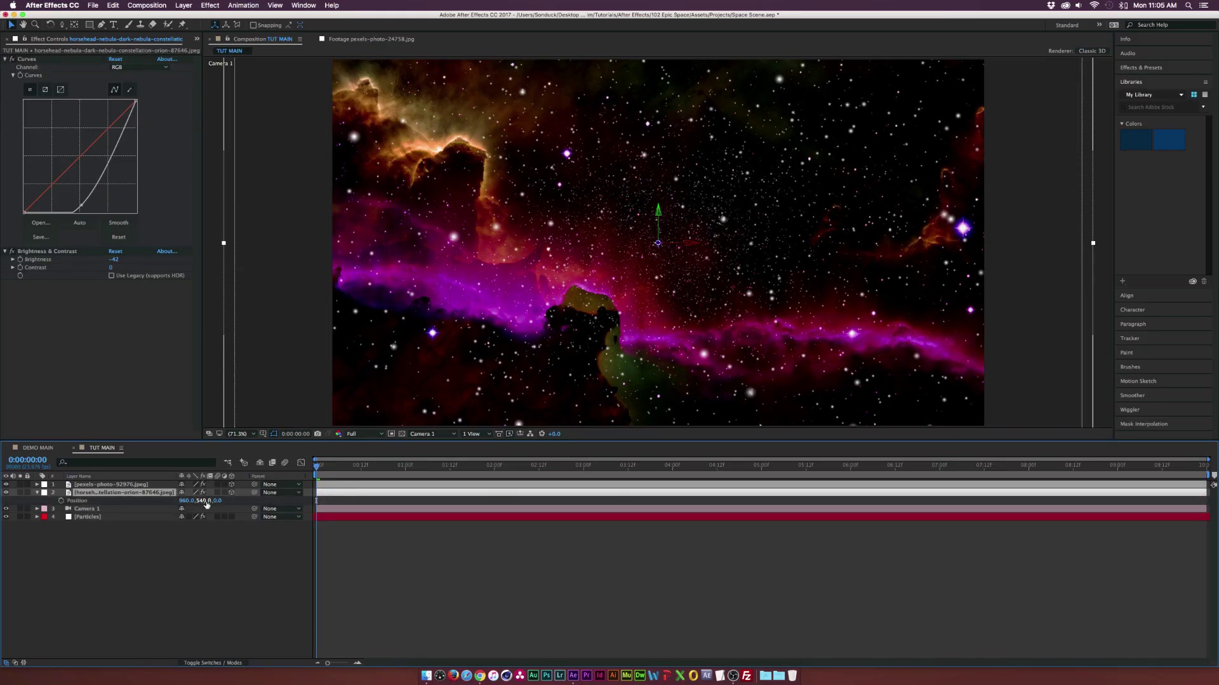
pyautogui.moveTo(250, 505); pyautogui.dragTo(394, 508)
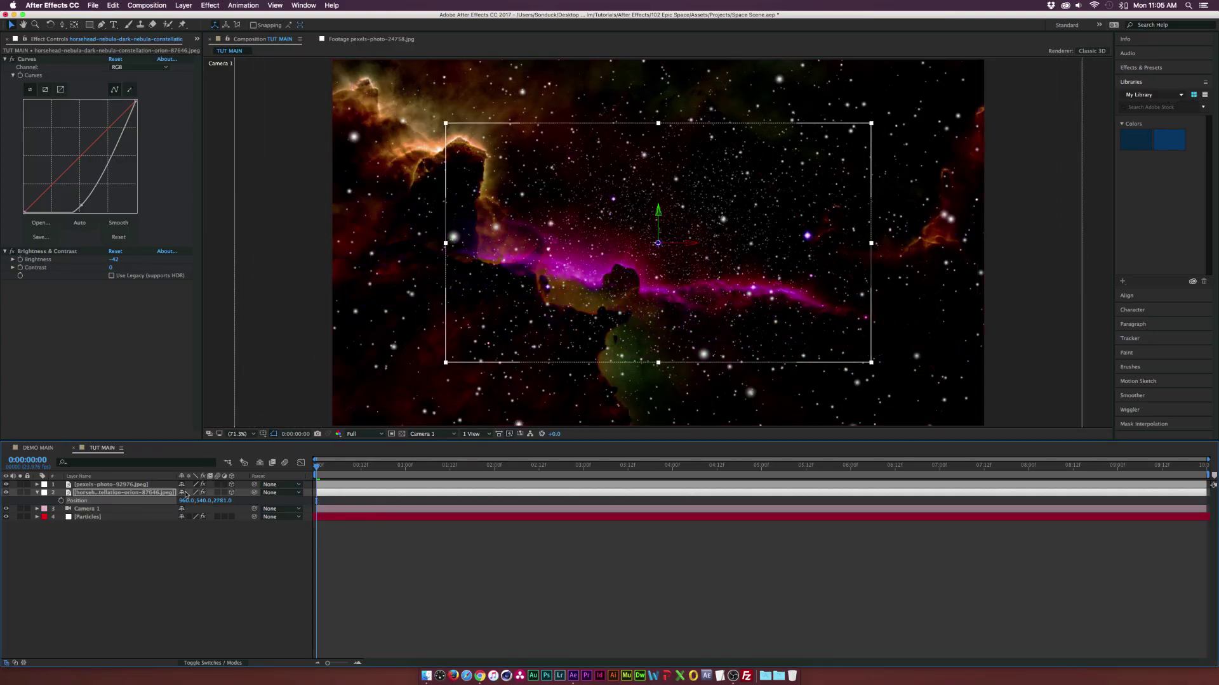
pyautogui.moveTo(197, 501); pyautogui.dragTo(353, 453)
# - Preview the camera move and try a lower opacity on the horsehead nebula
pyautogui.press('space')
pyautogui.moveTo(516, 468); pyautogui.dragTo(716, 479)
pyautogui.click(491, 469)
pyautogui.click(317, 468)
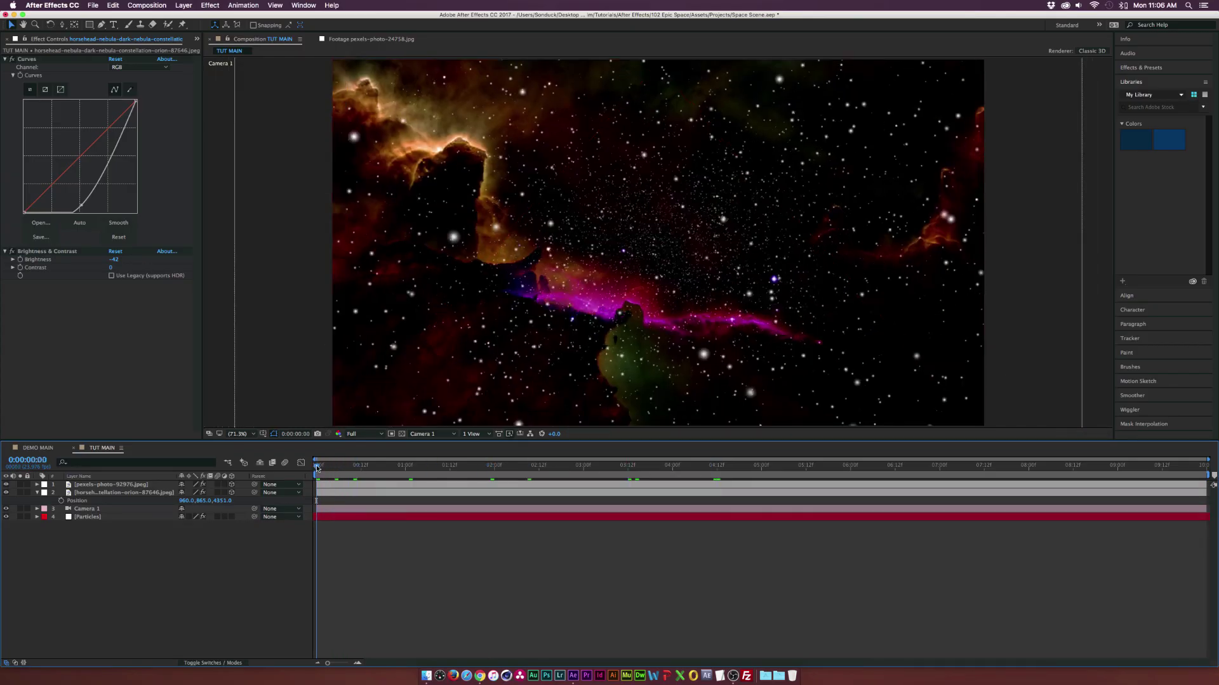
pyautogui.click(170, 494)
pyautogui.press('t')
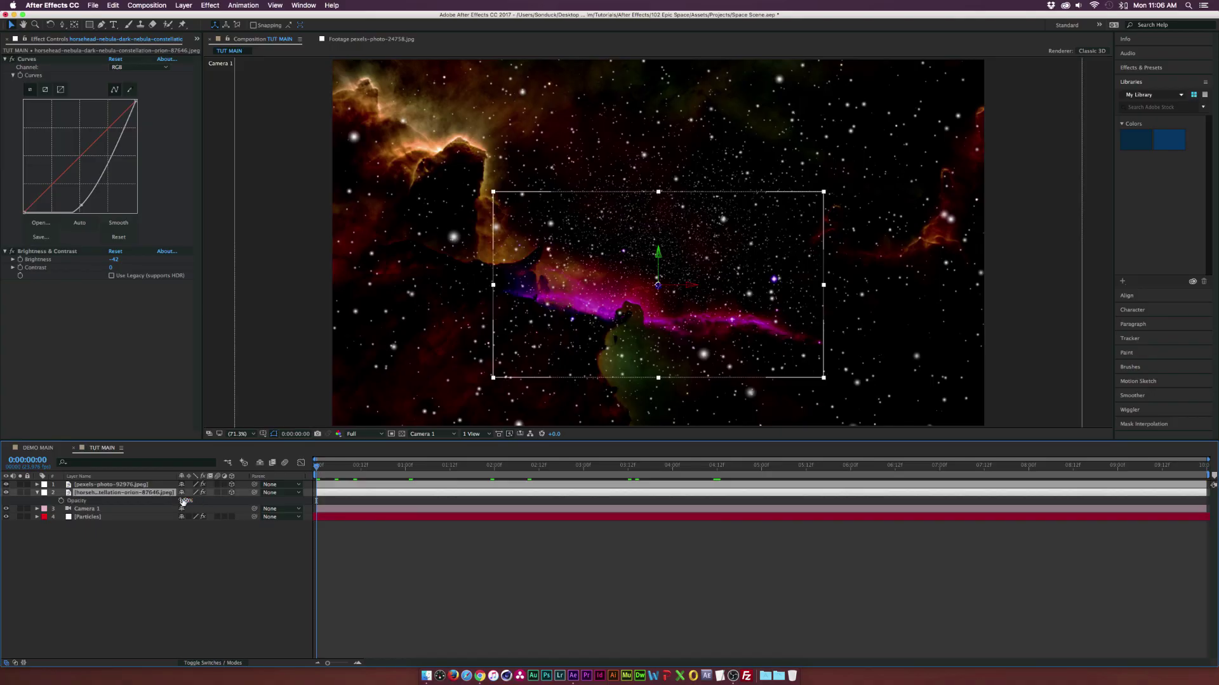
pyautogui.moveTo(183, 500)
pyautogui.mouseDown()
pyautogui.moveTo(164, 501)
pyautogui.moveTo(202, 511)
pyautogui.mouseUp()
pyautogui.click(175, 564)
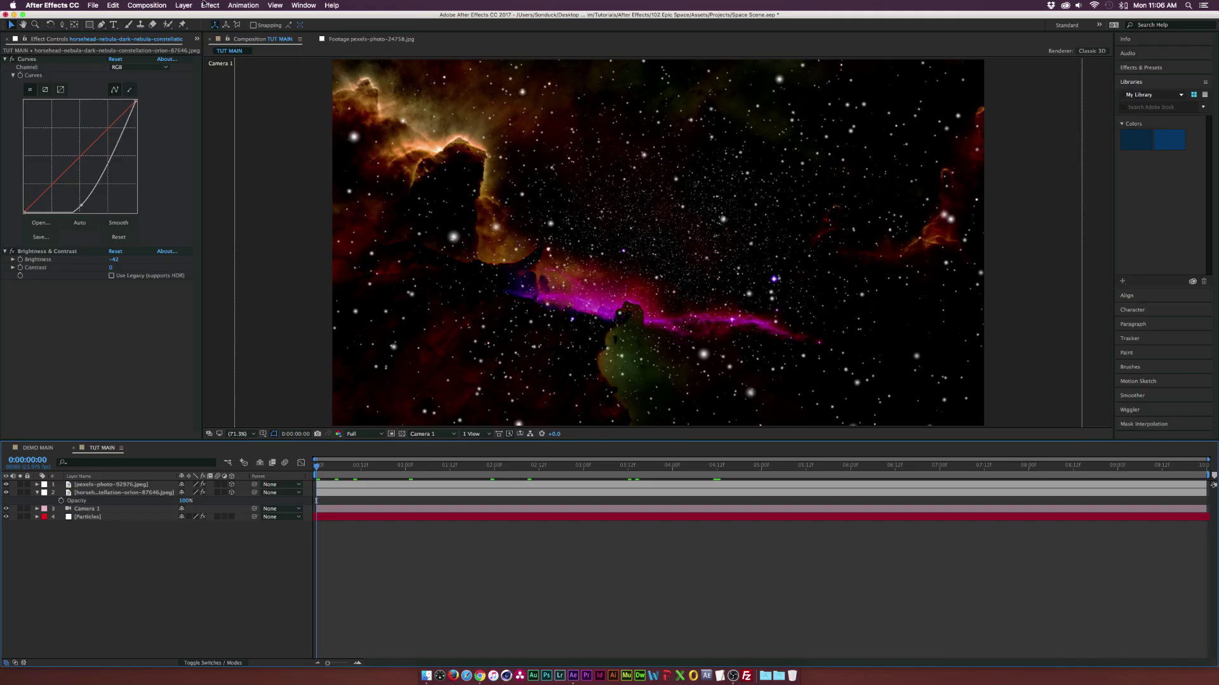
# - Add a new adjustment layer at the top of the TUT MAIN stack
pyautogui.click(183, 5)
pyautogui.moveTo(267, 16)
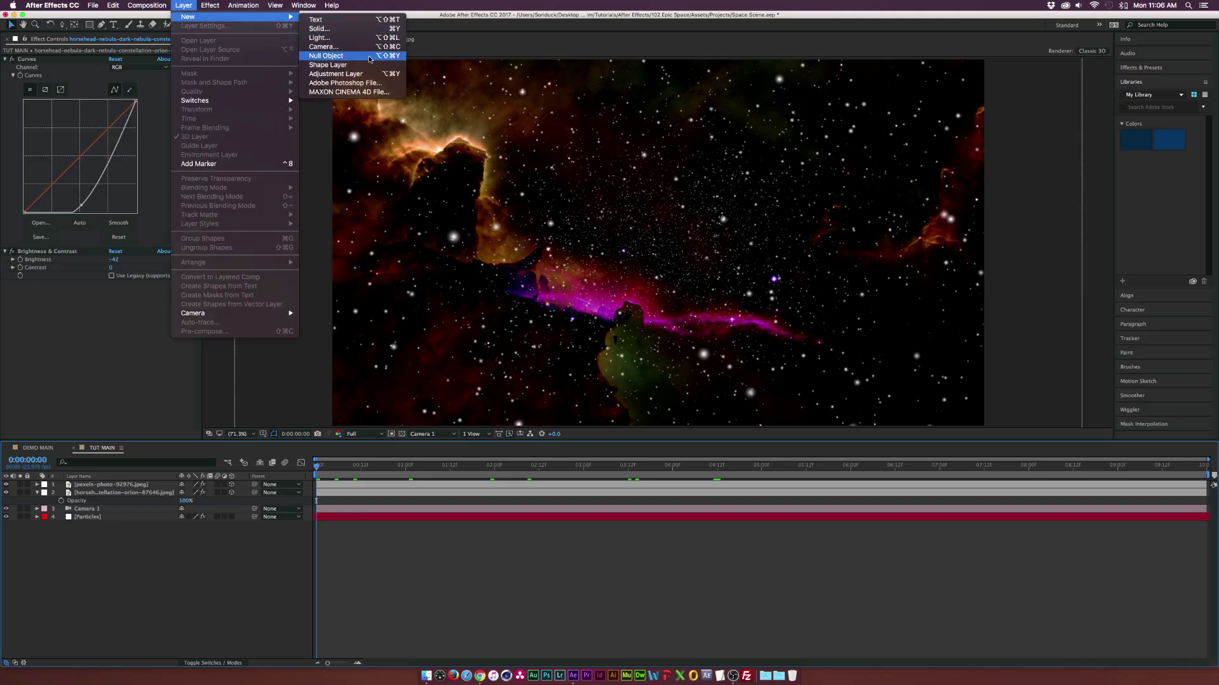
pyautogui.click(360, 73)
# - Apply Curves to the adjustment layer, raising the bottom-left point slightly to lift shadows
pyautogui.click(212, 5)
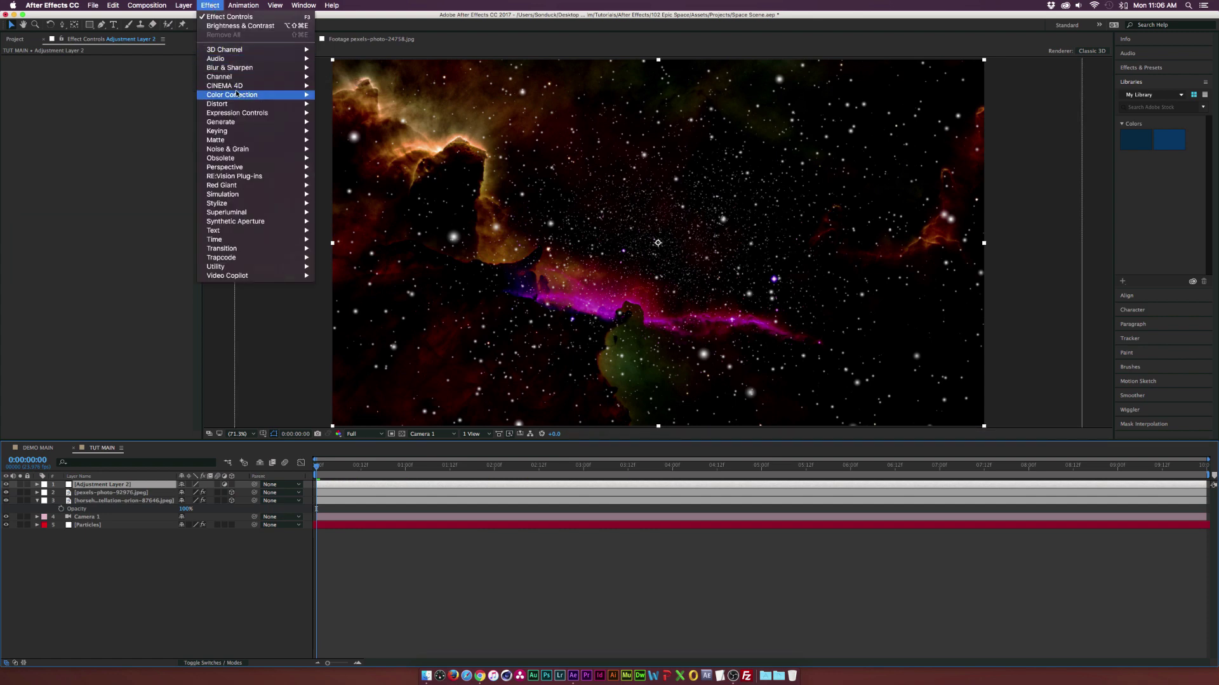
pyautogui.moveTo(254, 95)
pyautogui.click(342, 257)
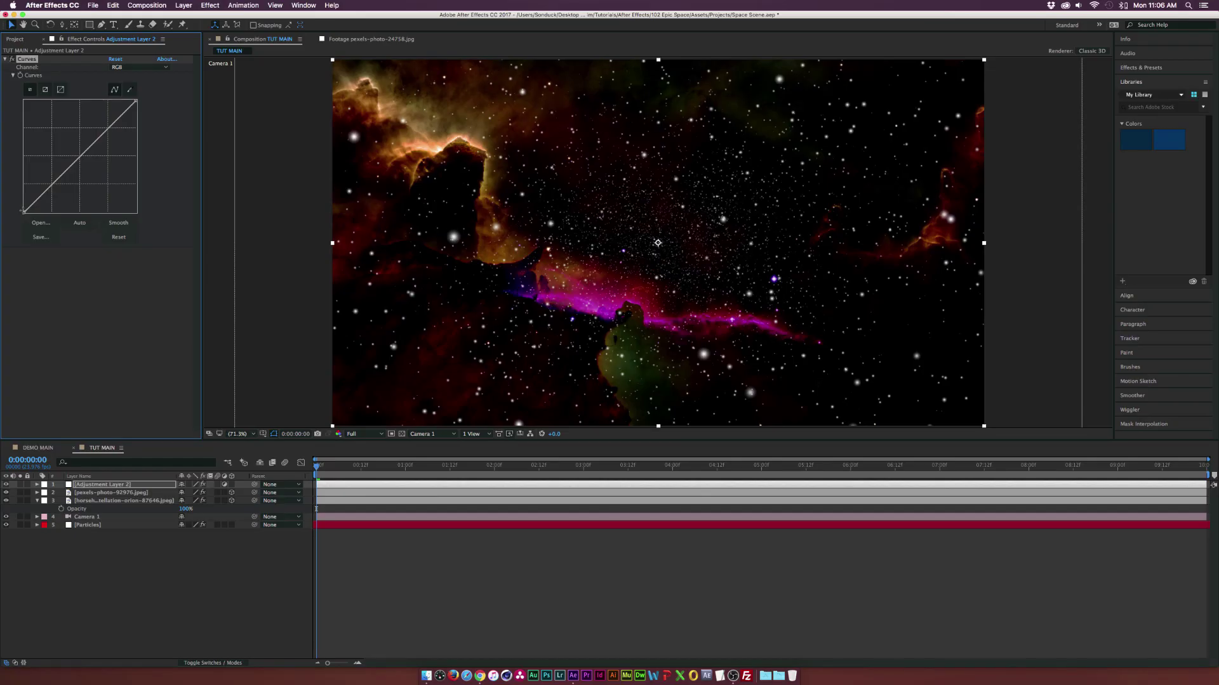
pyautogui.moveTo(25, 212); pyautogui.dragTo(24, 210)
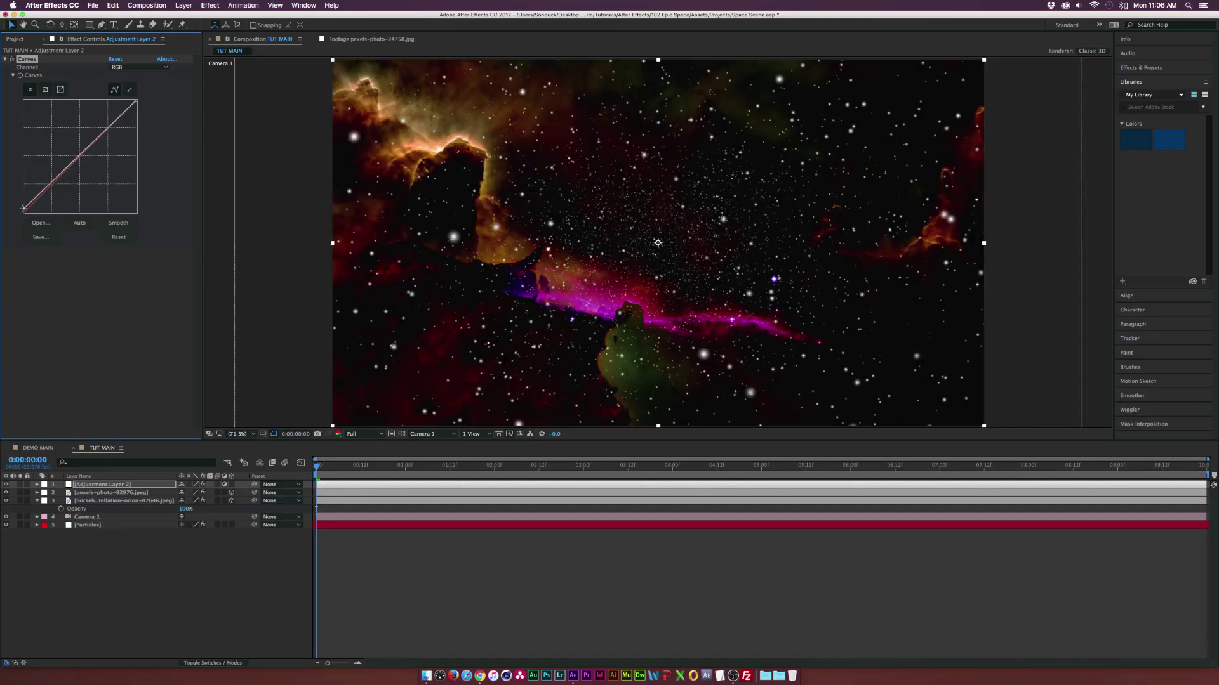
# - Add the solar spitzer telescope nebula photo below the adjustment layer and scale it to 63%
pyautogui.click(15, 39)
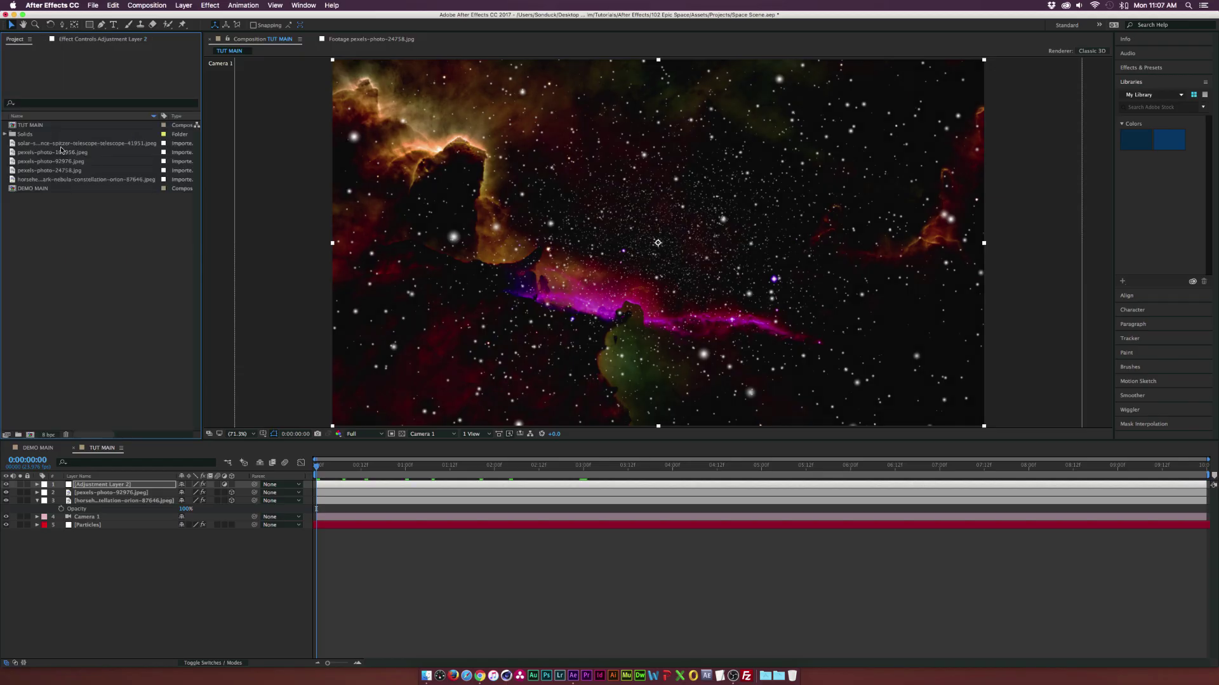
pyautogui.moveTo(87, 143); pyautogui.dragTo(101, 493)
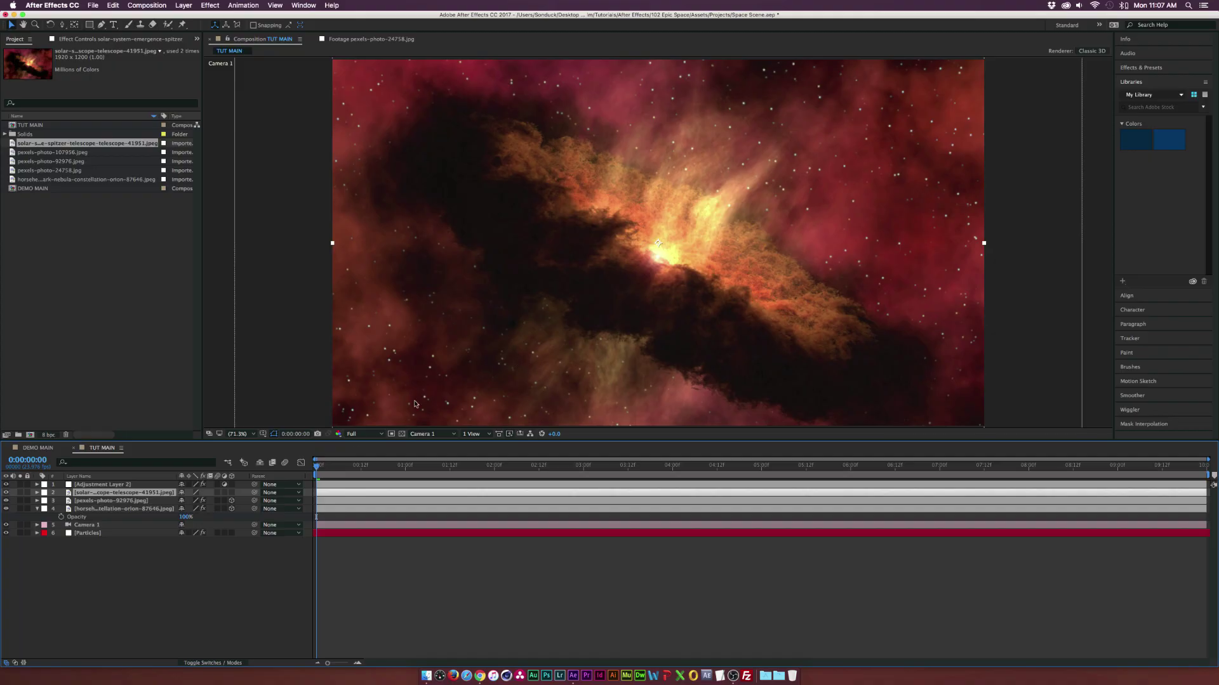
pyautogui.press('s')
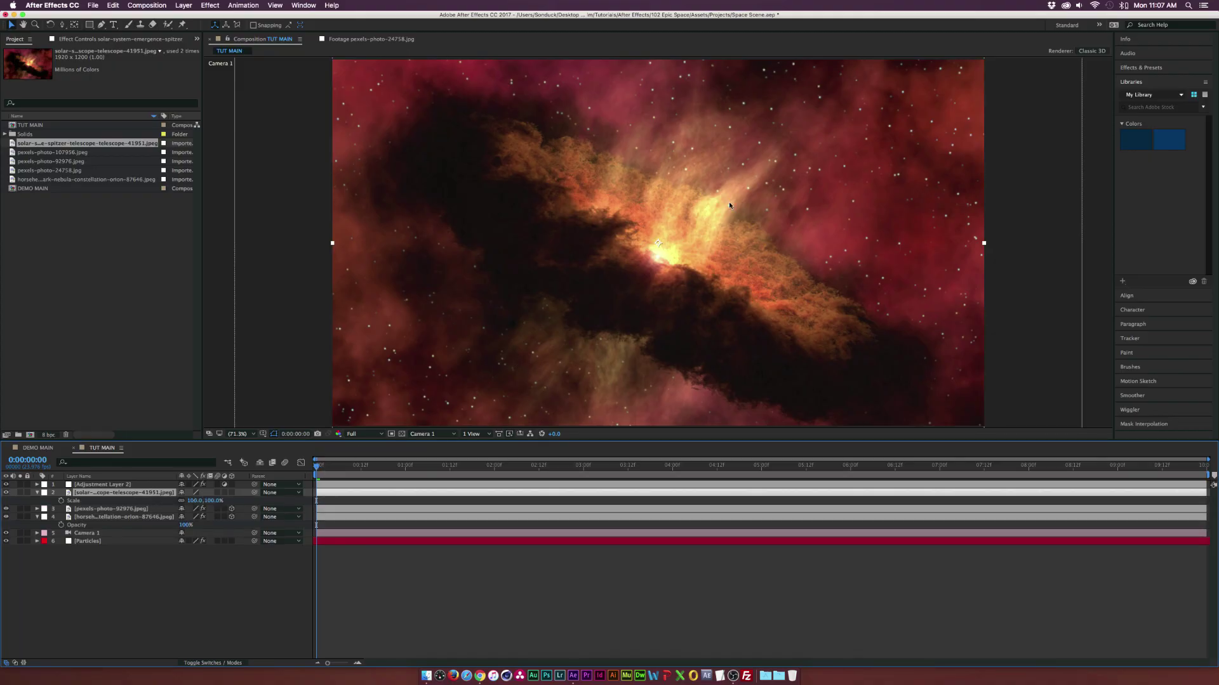
pyautogui.moveTo(194, 501); pyautogui.dragTo(170, 501)
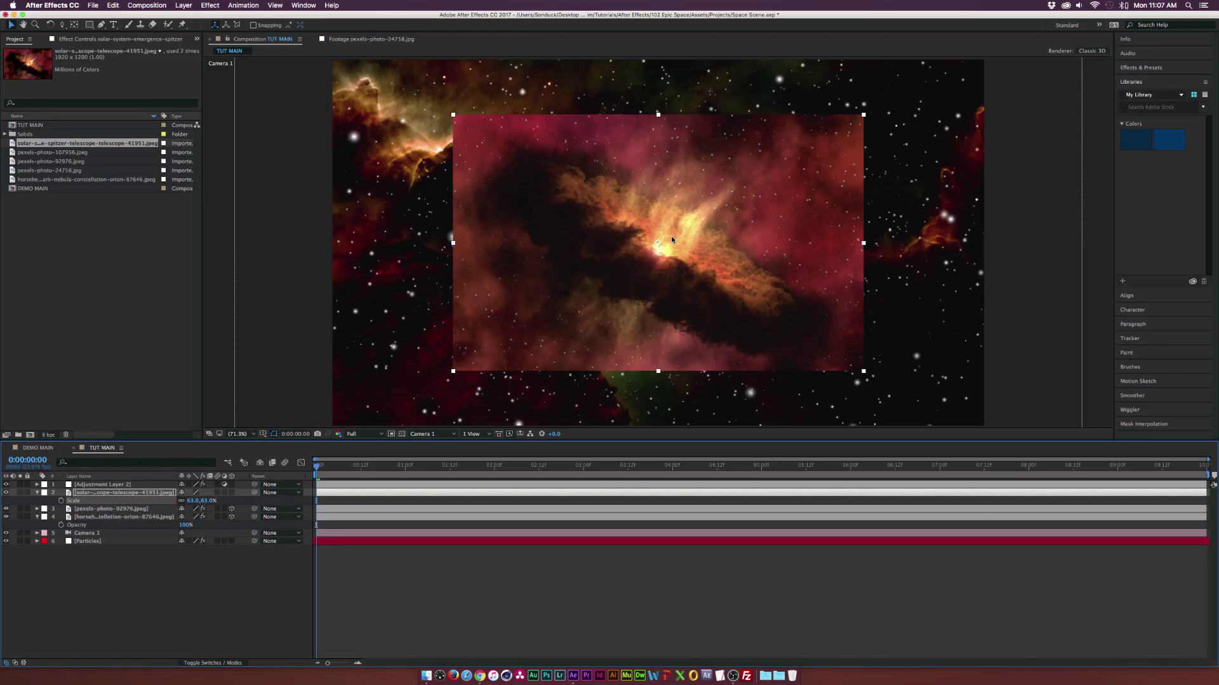
pyautogui.moveTo(89, 24)
pyautogui.mouseDown()
pyautogui.moveTo(125, 28)
pyautogui.moveTo(127, 46)
pyautogui.moveTo(92, 28)
pyautogui.mouseUp()
# - Add an ellipse mask to the Spitzer nebula with 162 px feather and -188.9 px expansion
pyautogui.doubleClick(92, 28)
pyautogui.press('v')
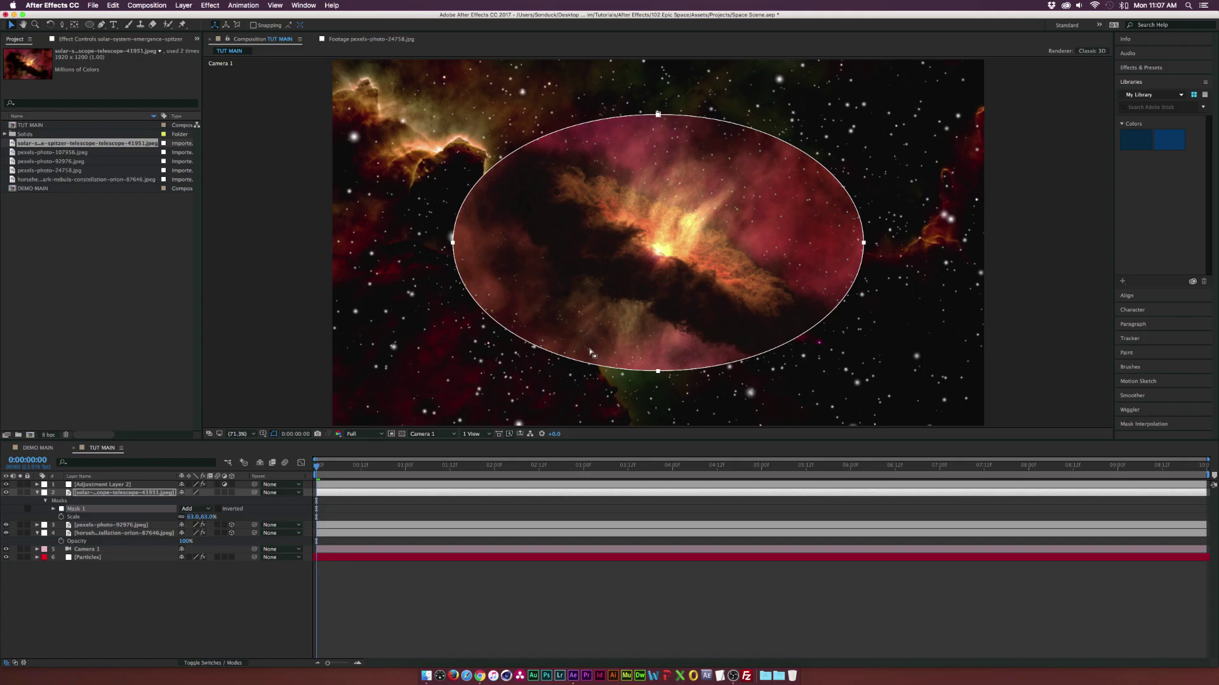
pyautogui.press('m')
pyautogui.press('m')
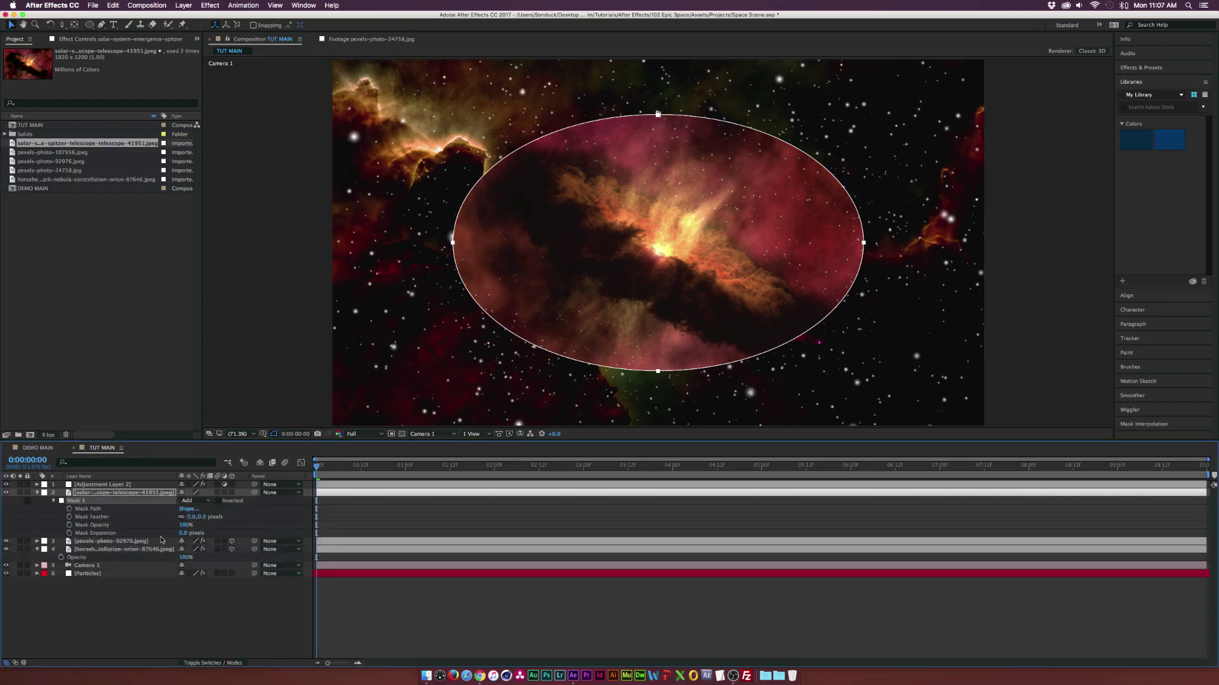
pyautogui.moveTo(193, 517); pyautogui.dragTo(272, 514)
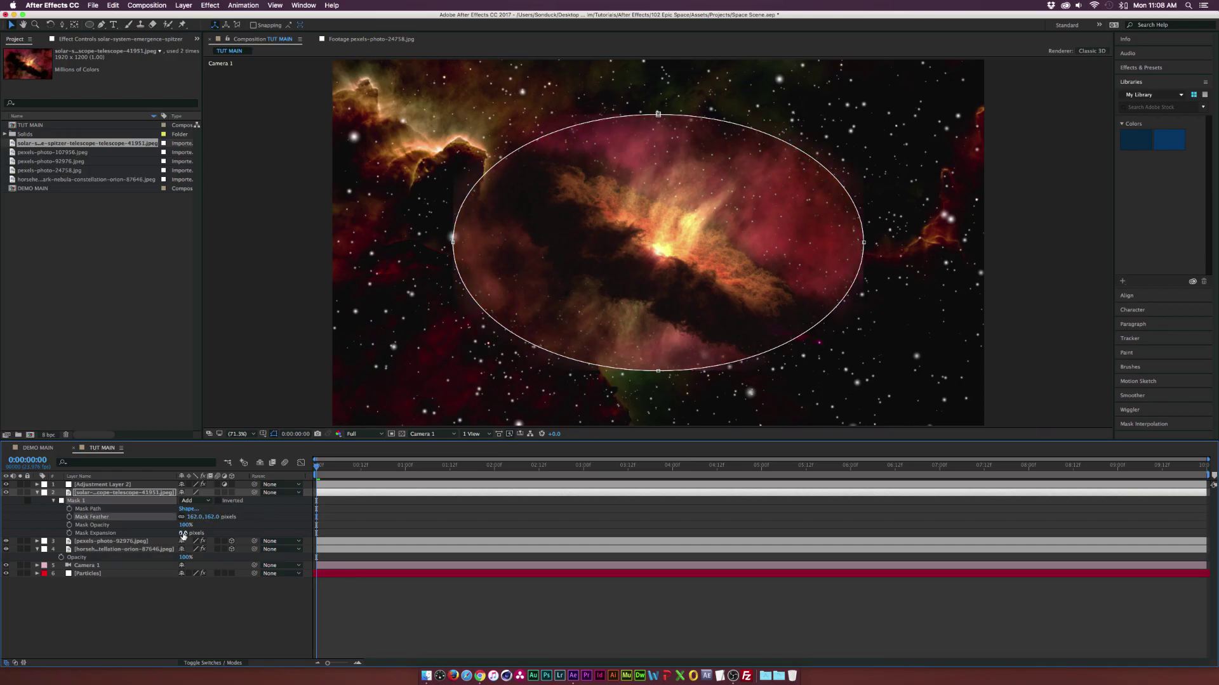
pyautogui.moveTo(183, 535); pyautogui.dragTo(147, 533)
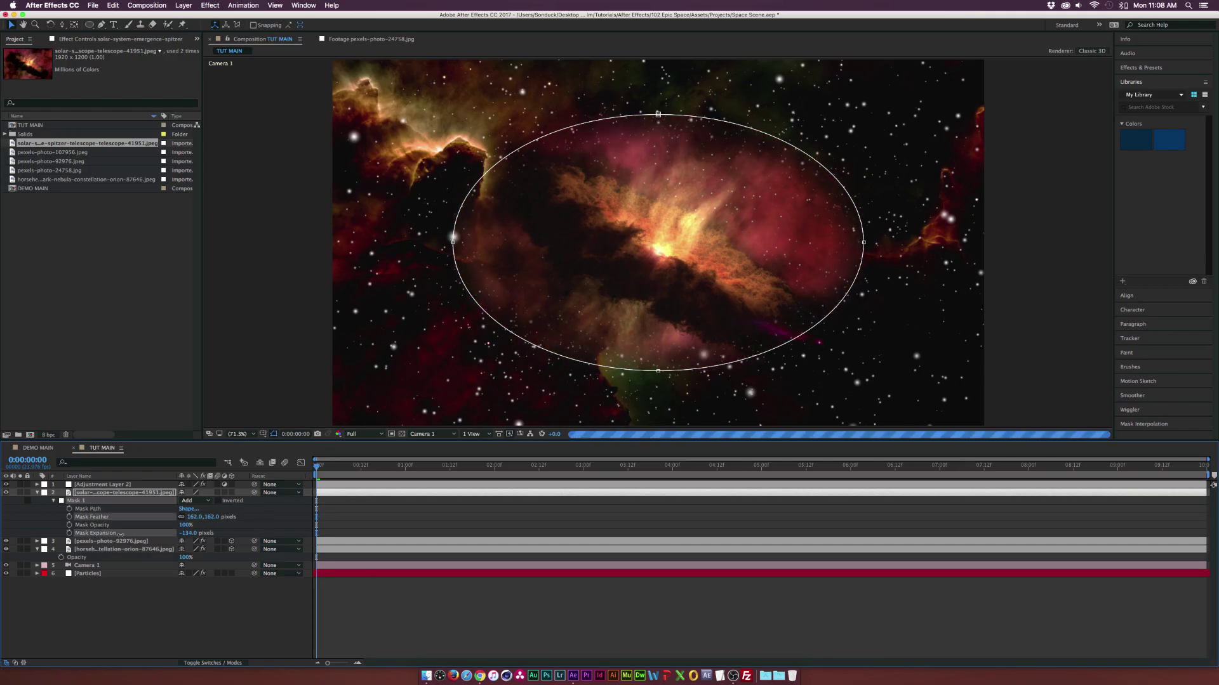
pyautogui.moveTo(112, 534); pyautogui.dragTo(98, 535)
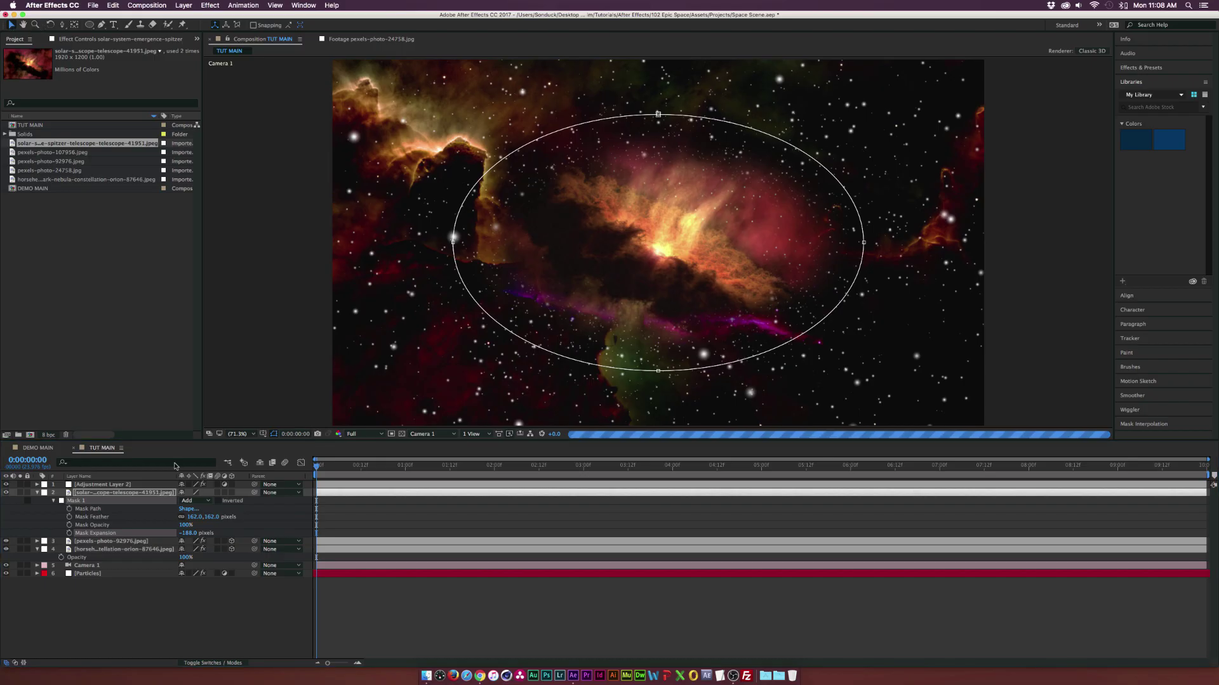
# - Preview the softened nebula, then reselect the Spitzer nebula layer
pyautogui.click(203, 662)
pyautogui.click(178, 610)
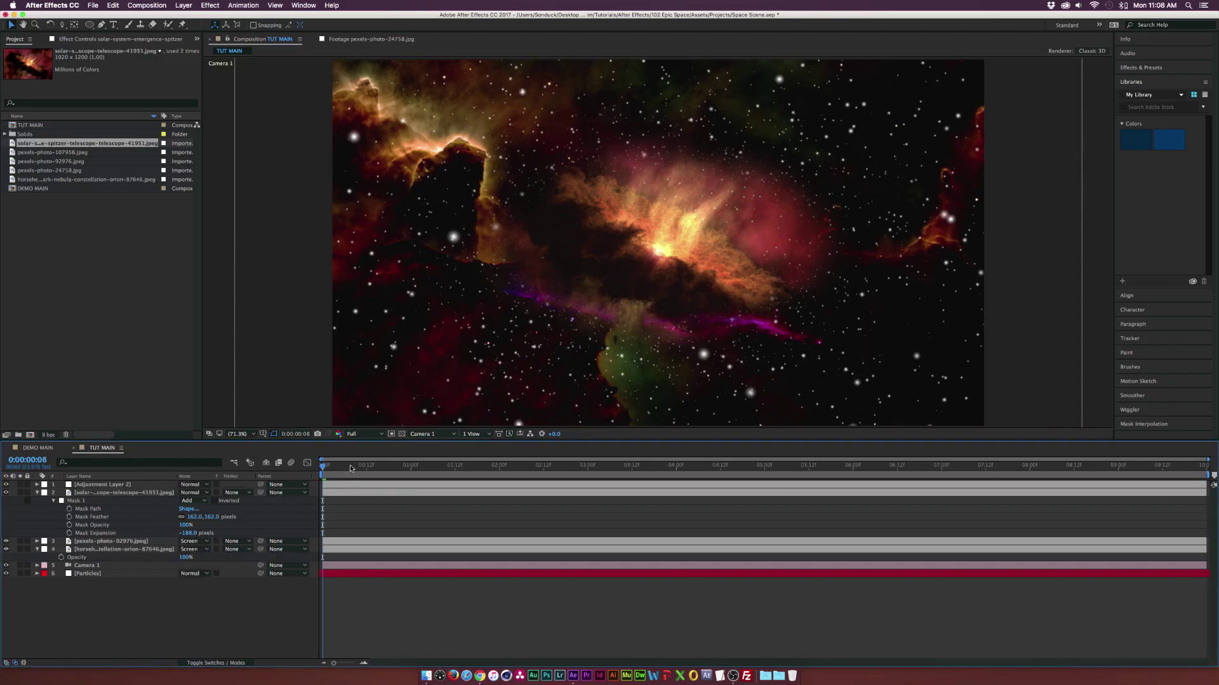
pyautogui.press('space')
pyautogui.click(141, 493)
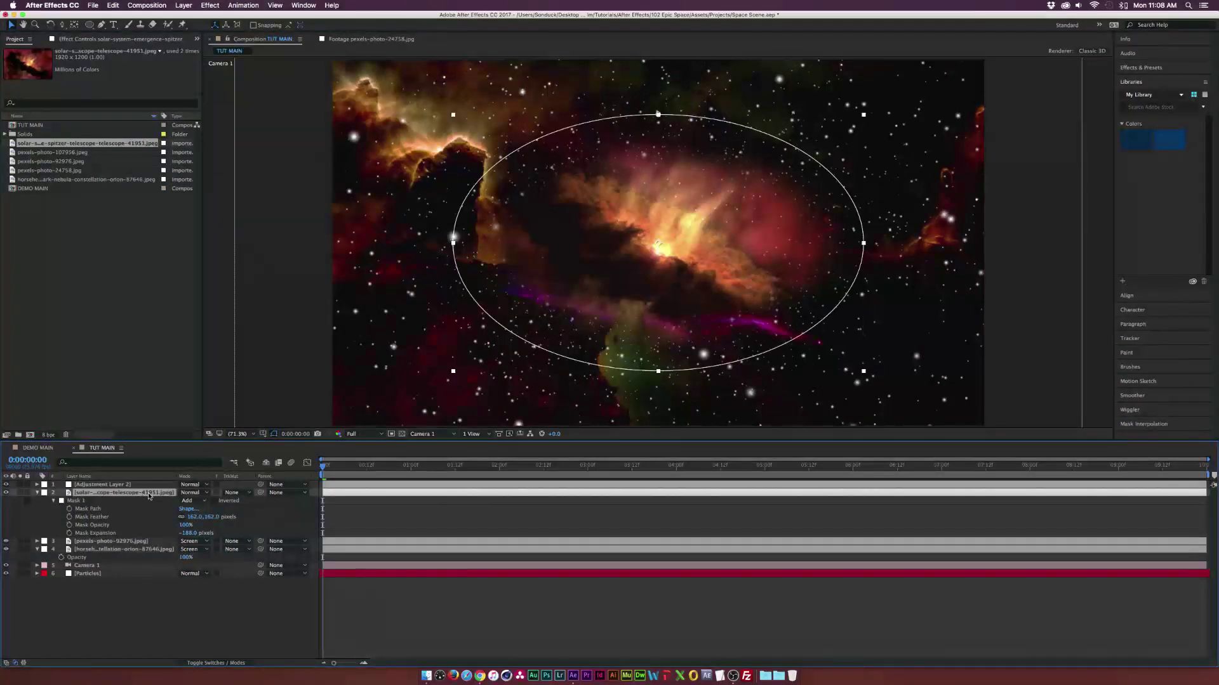
# - Make the Spitzer nebula 3D, push it back in Z, and reset Scale to 100%
pyautogui.press('s')
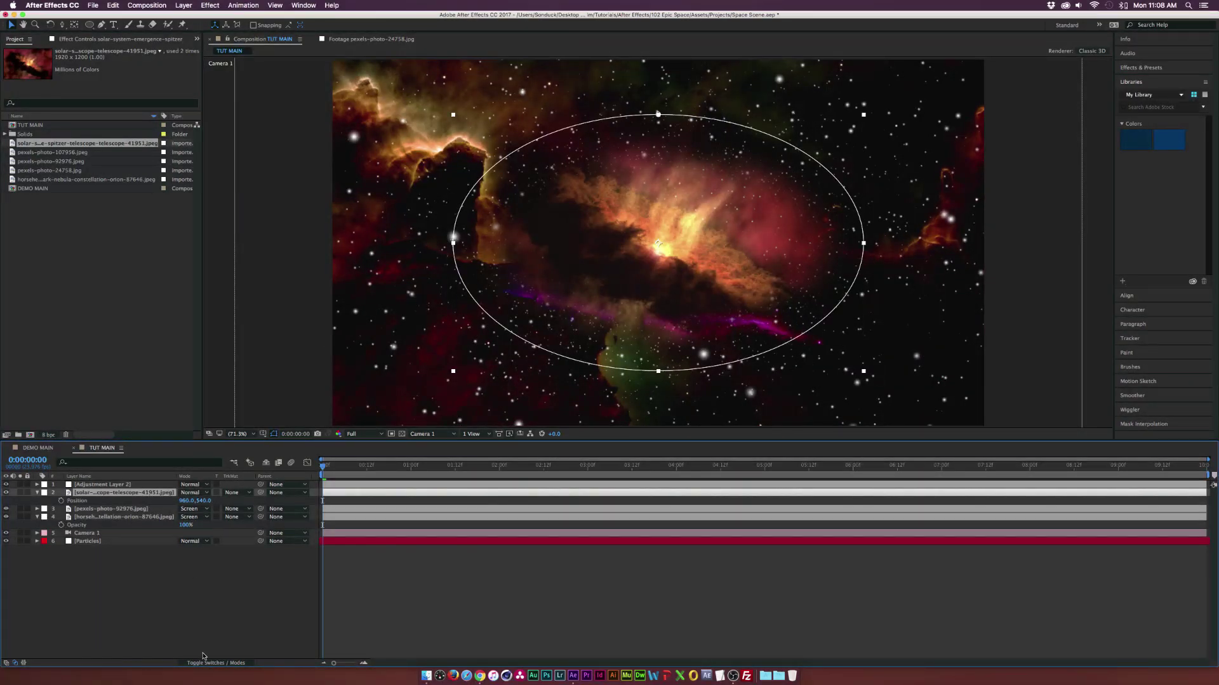
pyautogui.click(203, 660)
pyautogui.click(232, 492)
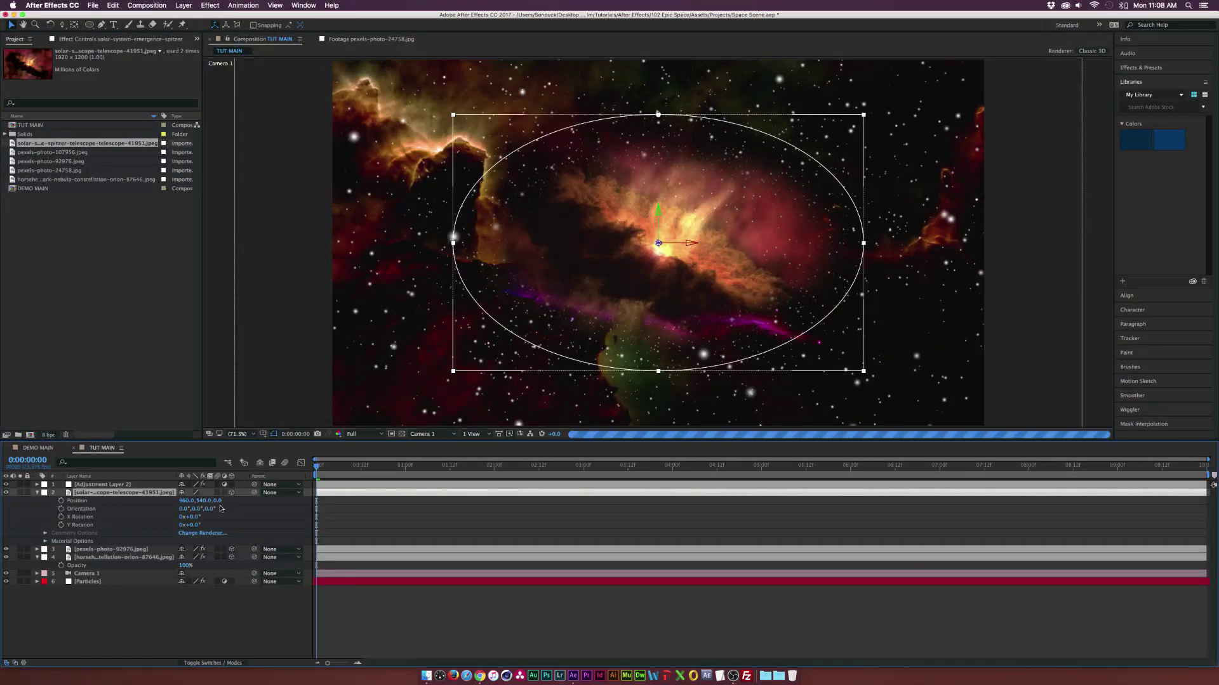
pyautogui.moveTo(220, 502); pyautogui.dragTo(424, 502)
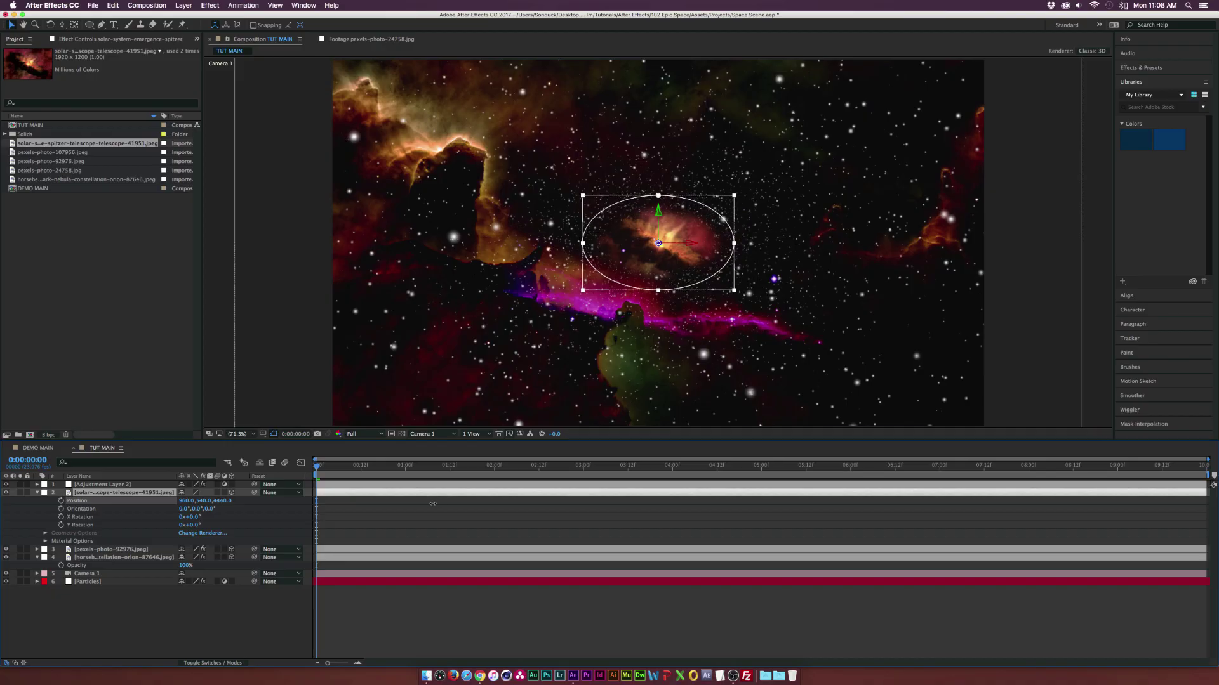
pyautogui.press('s')
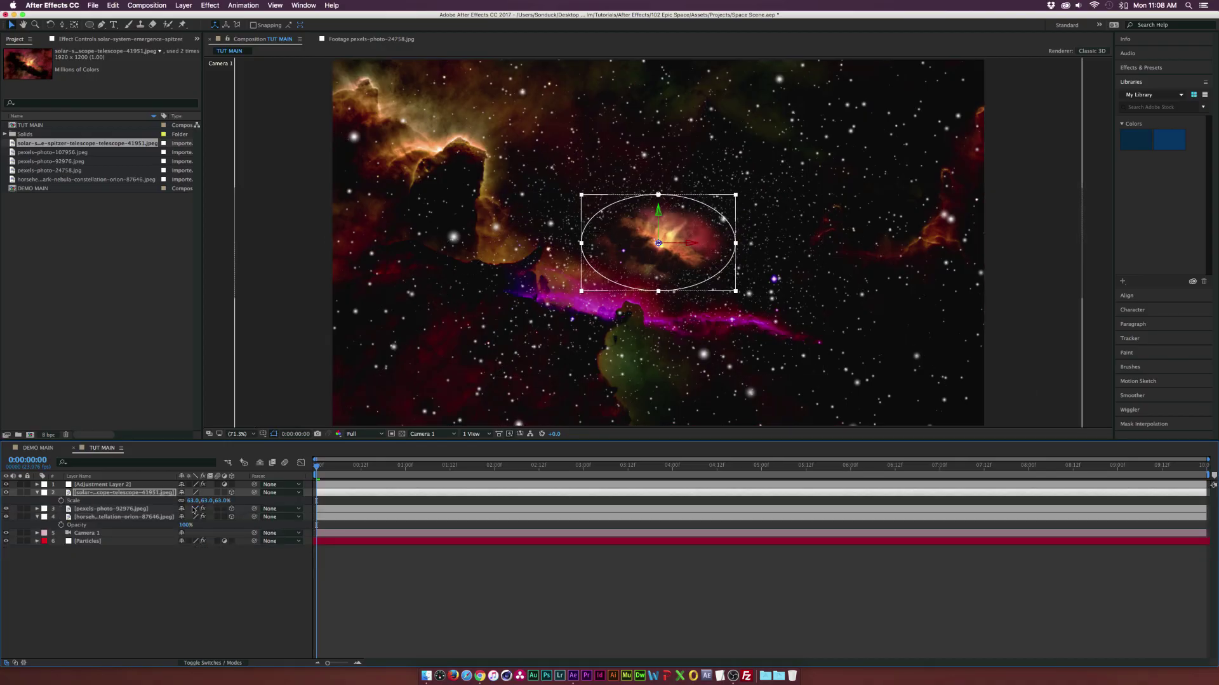
pyautogui.click(194, 500)
pyautogui.write('100')
pyautogui.press('Return')
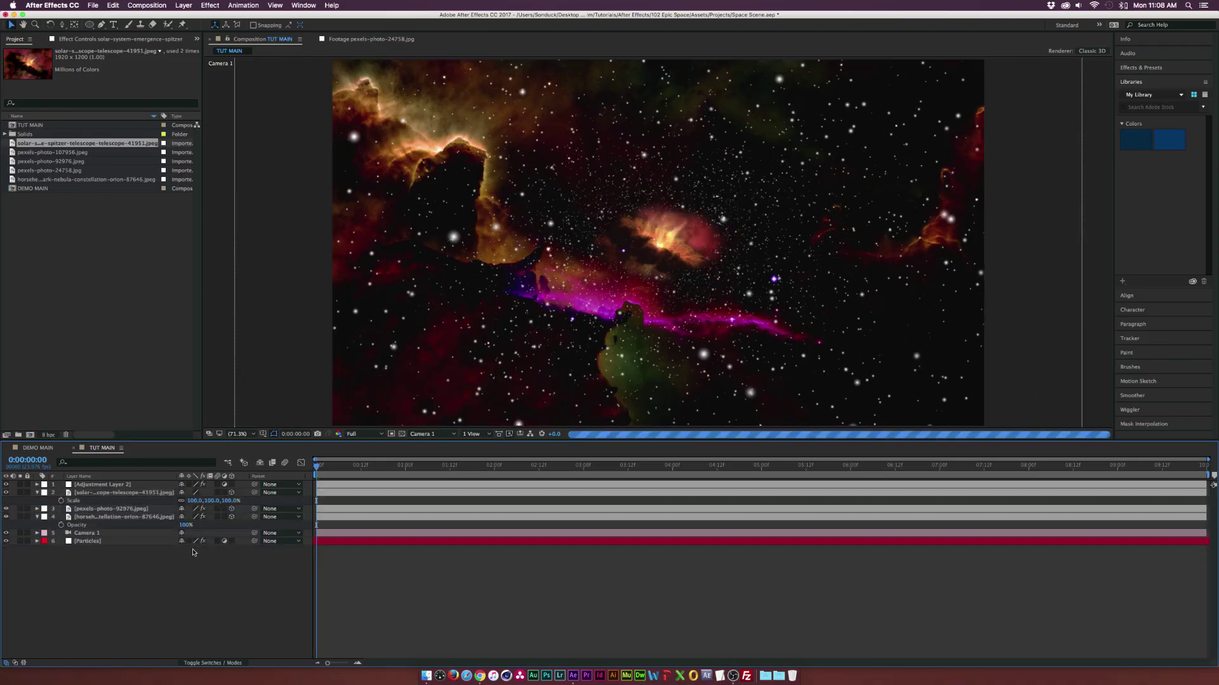
# - Move the Spitzer nebula to the upper right and push its Z position to 10240
pyautogui.click(124, 494)
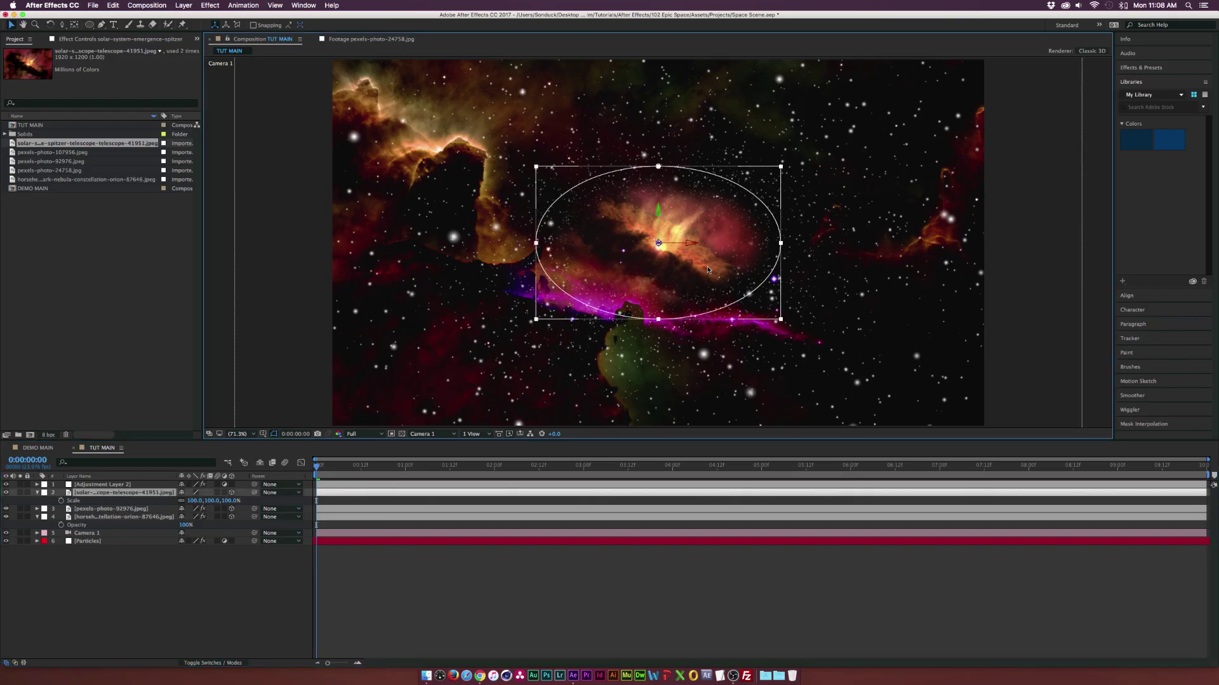
pyautogui.moveTo(705, 301); pyautogui.dragTo(899, 183)
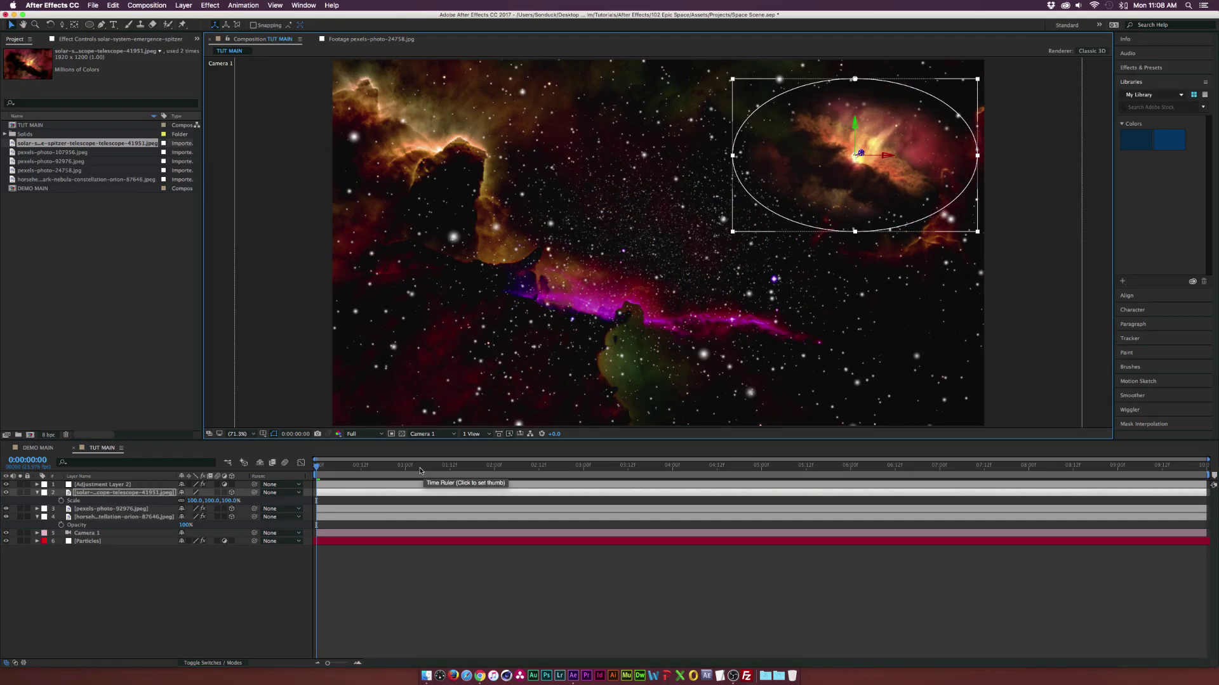
pyautogui.click(473, 468)
pyautogui.moveTo(472, 468); pyautogui.dragTo(572, 467)
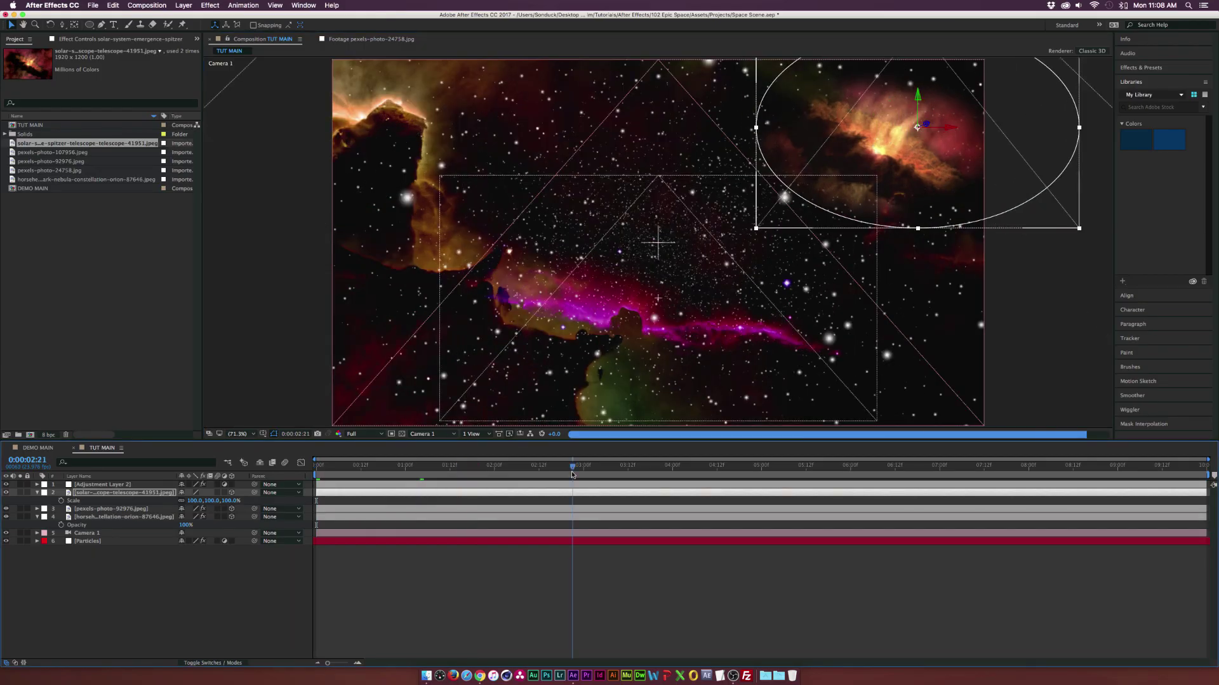
pyautogui.press('p')
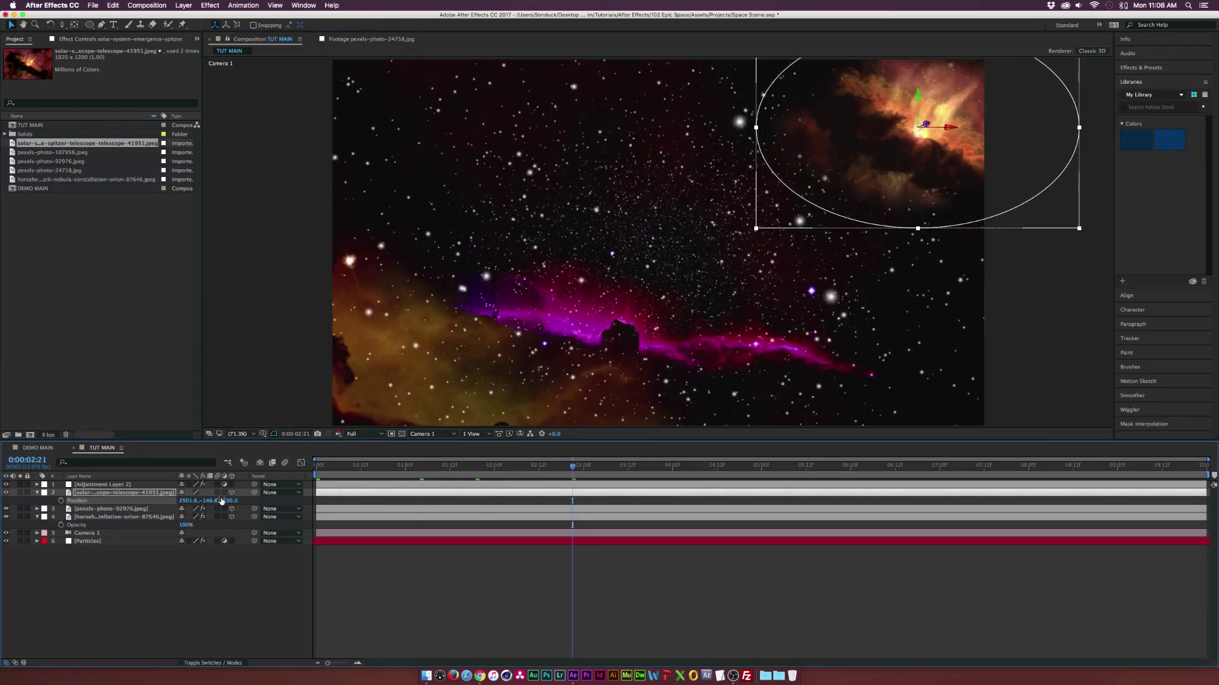
pyautogui.moveTo(233, 500); pyautogui.dragTo(305, 505)
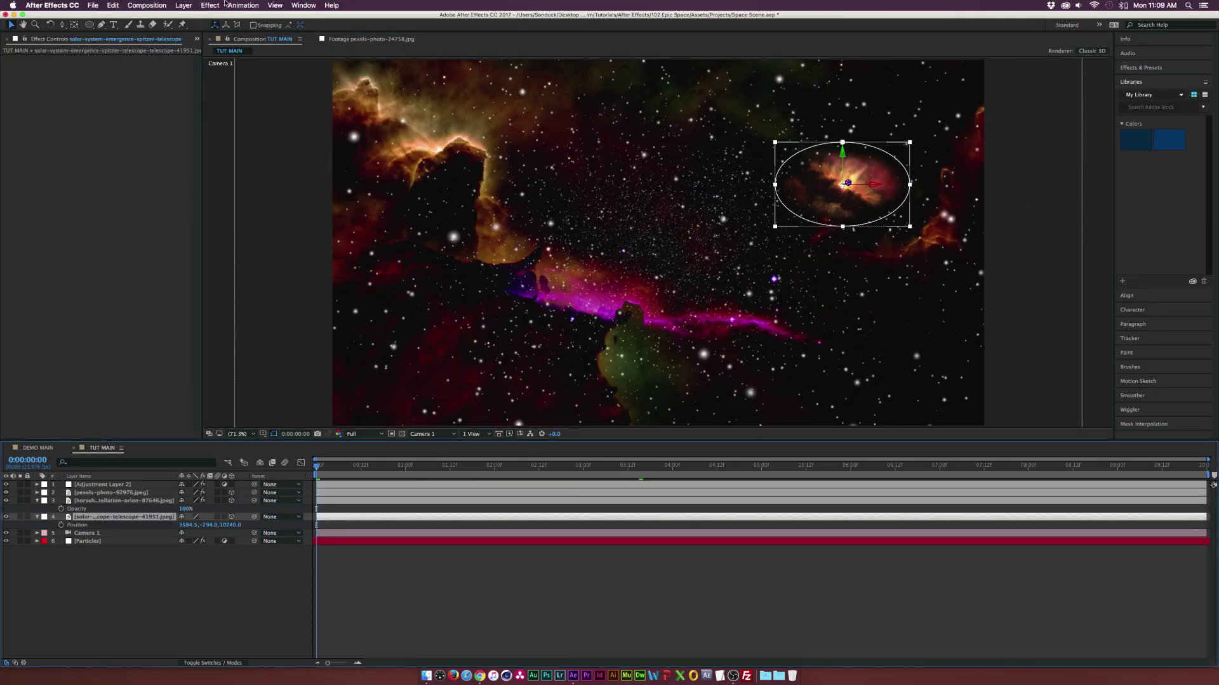
# - Apply Stylize > Glow to the Spitzer nebula with Glow Threshold at 84.3%
pyautogui.click(219, 5)
pyautogui.moveTo(235, 201)
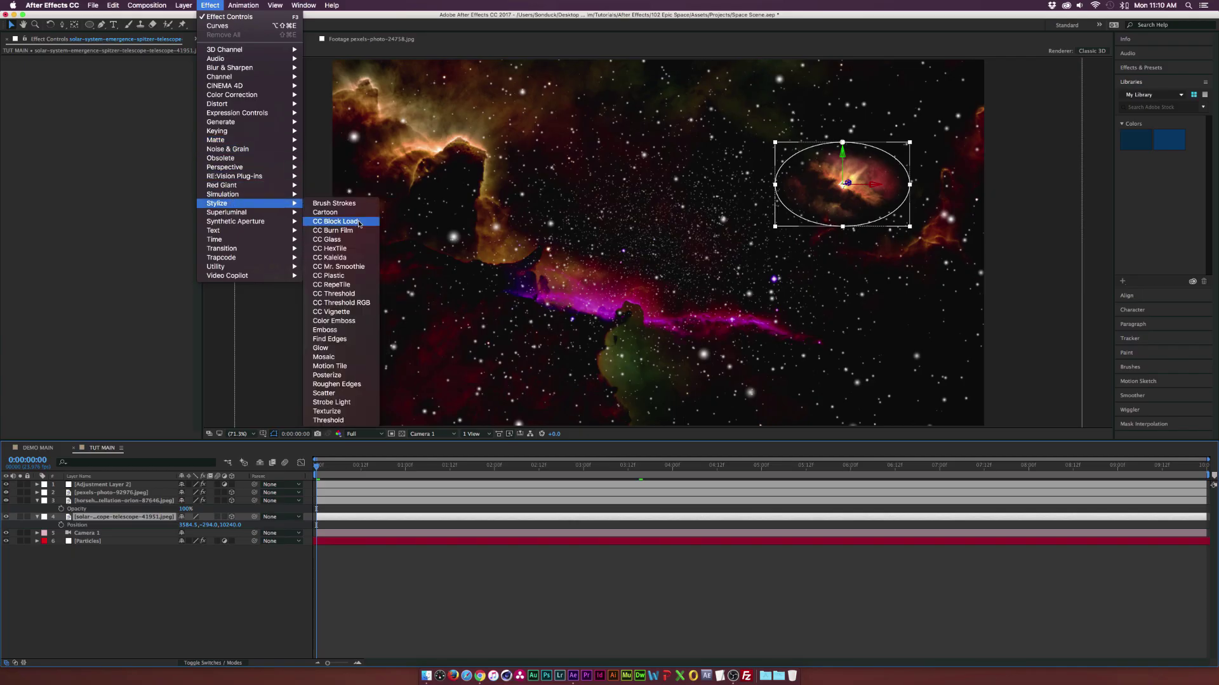
pyautogui.click(325, 348)
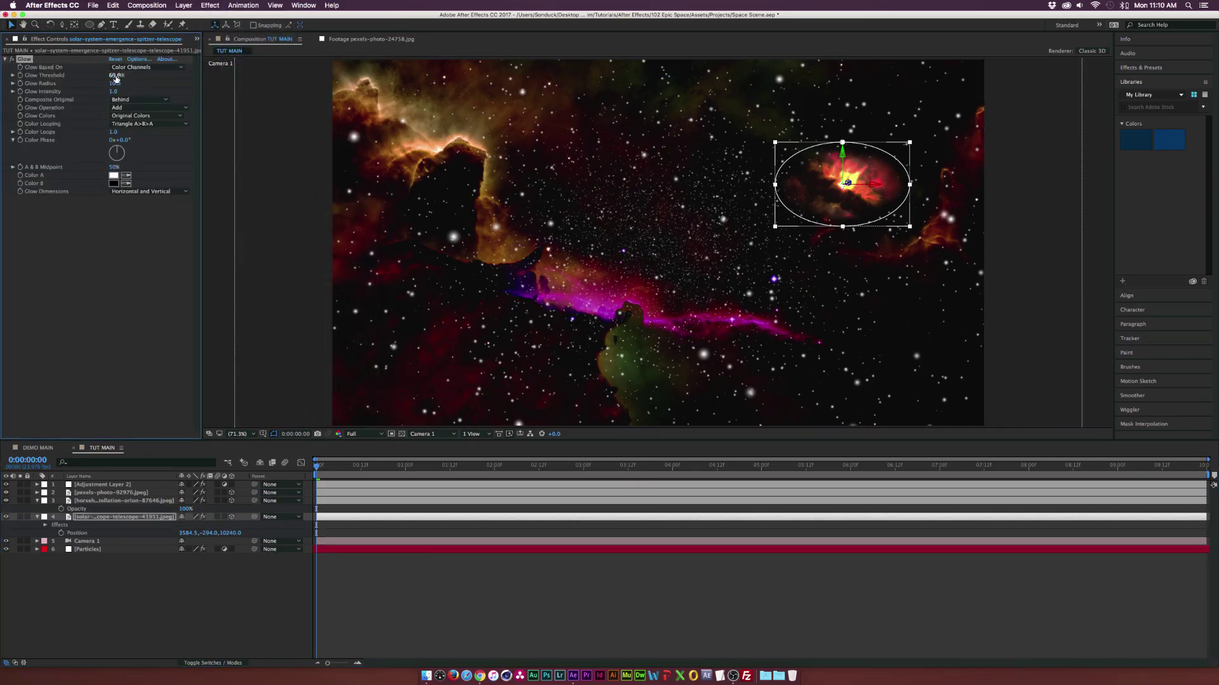
pyautogui.moveTo(127, 76); pyautogui.dragTo(139, 83)
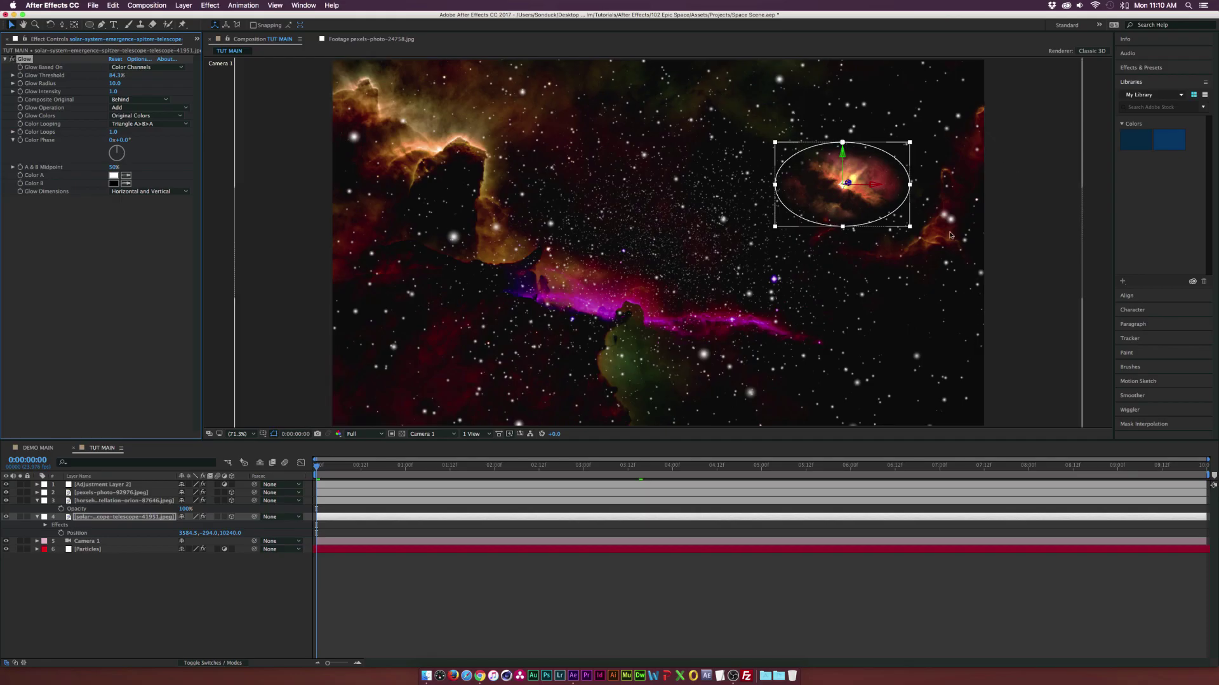
pyautogui.click(224, 577)
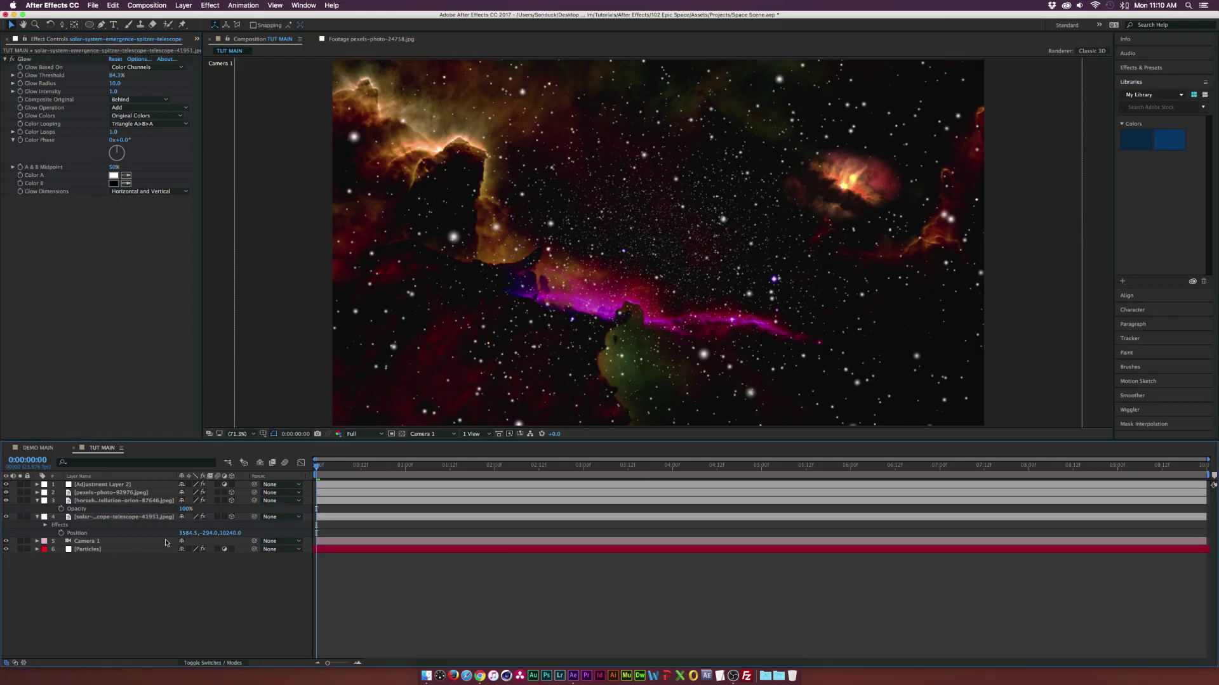
# - Add pexels-photo-107956 to the timeline and paste the darkening effects onto it
pyautogui.moveTo(202, 128); pyautogui.dragTo(230, 128)
pyautogui.click(14, 40)
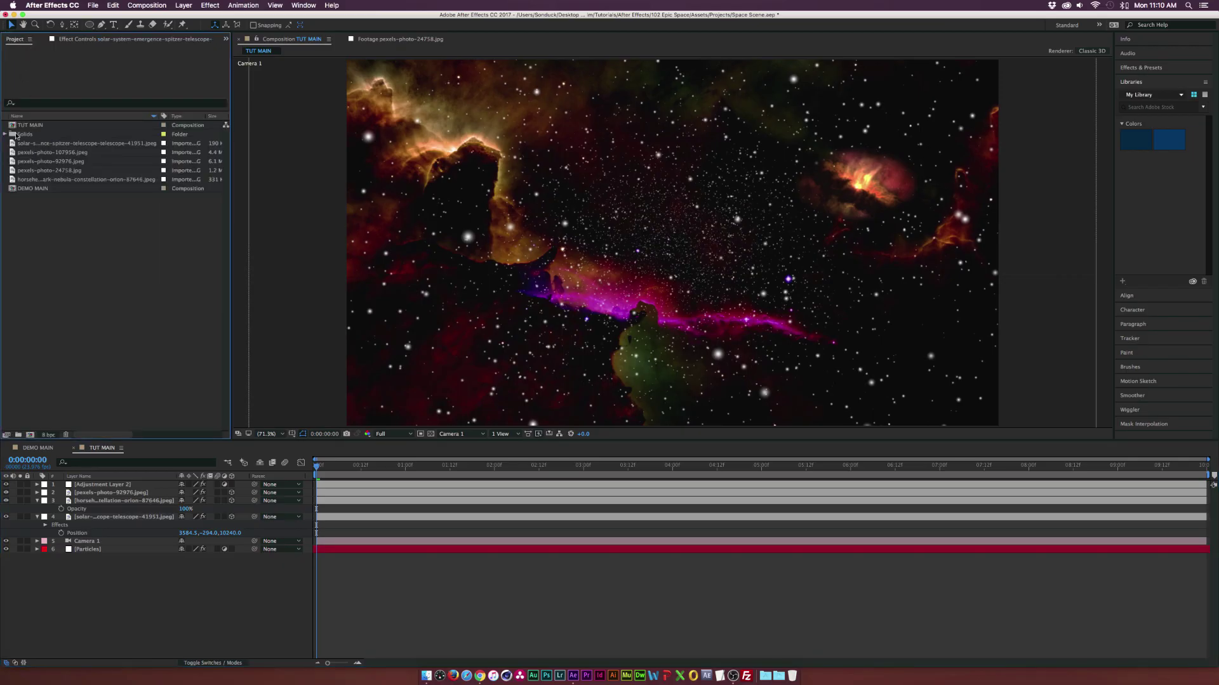
pyautogui.click(14, 170)
pyautogui.click(49, 161)
pyautogui.click(46, 153)
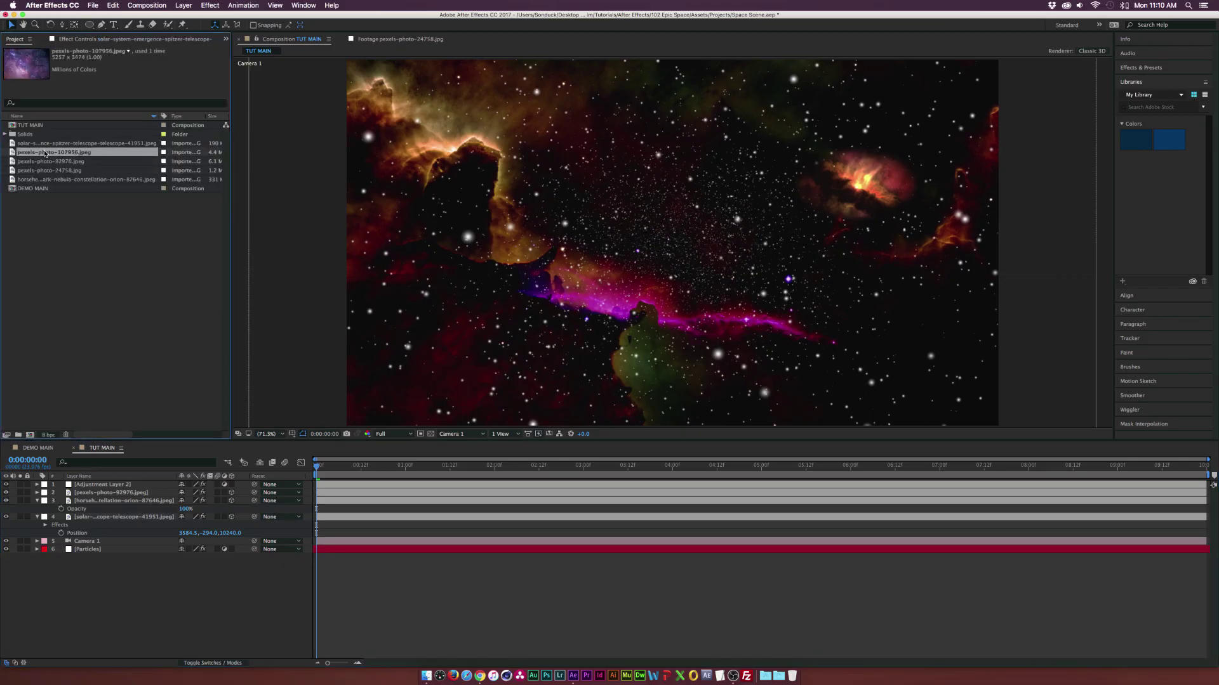
pyautogui.moveTo(143, 522); pyautogui.dragTo(132, 545)
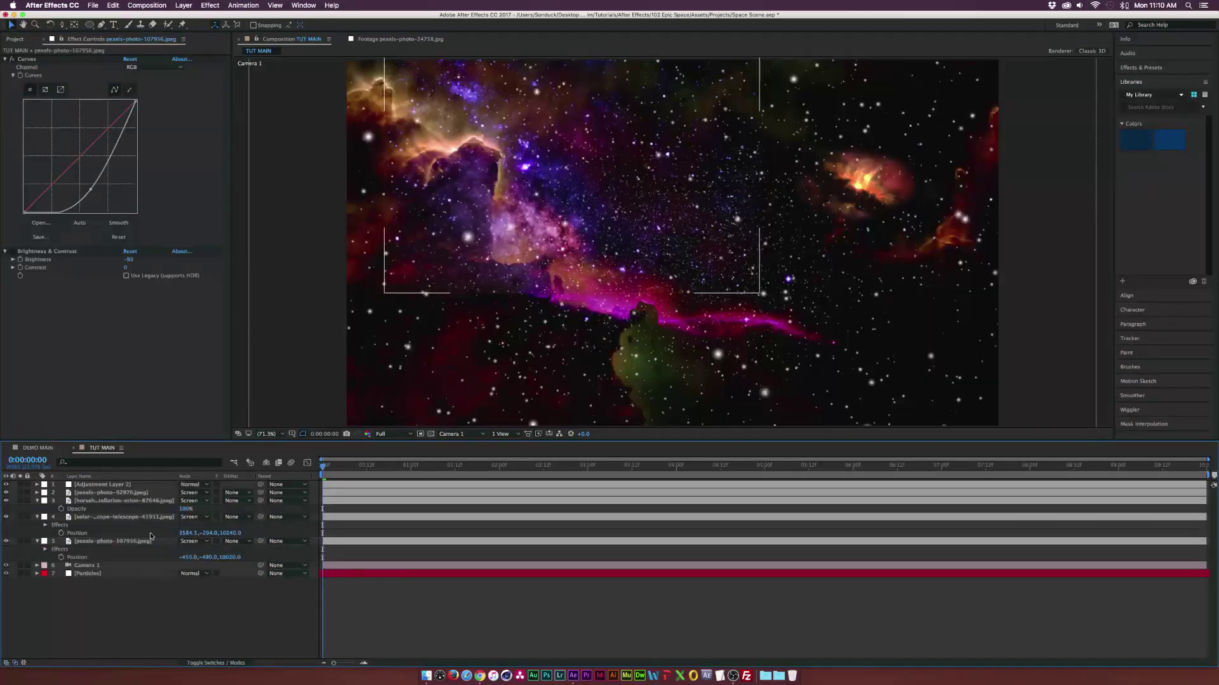
pyautogui.press('super+Up')
pyautogui.click(134, 543)
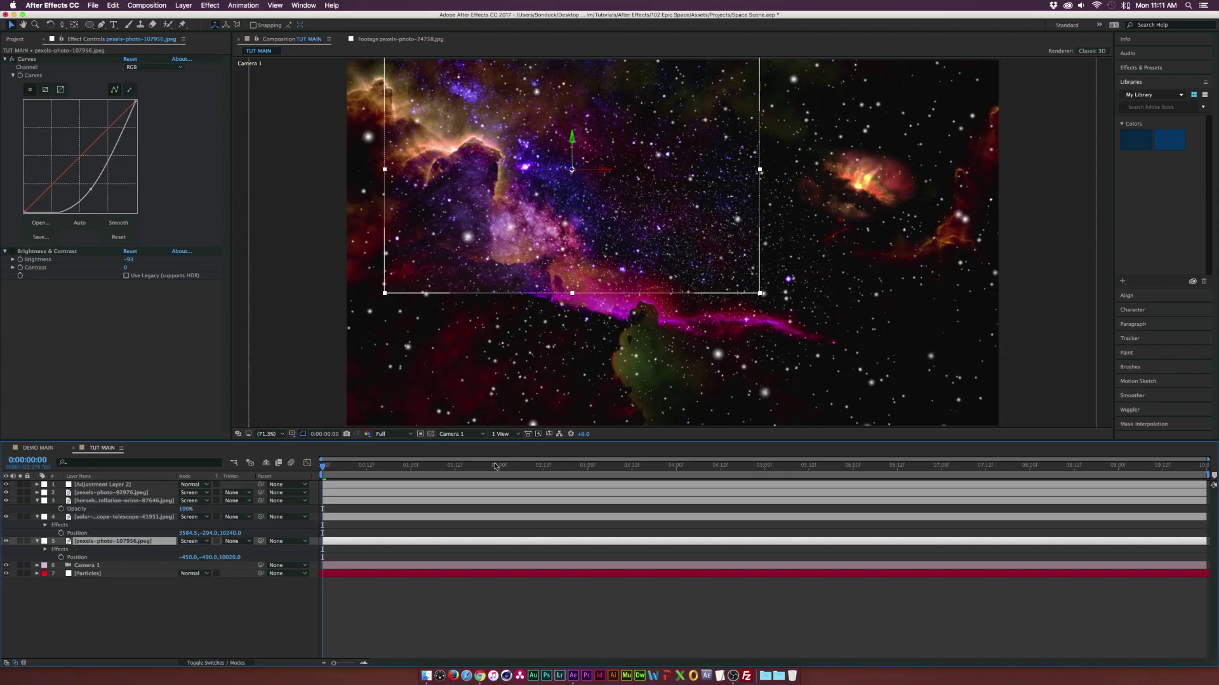
# - Mask the whole purple nebula layer with a rectangle feathered 80 pixels
pyautogui.moveTo(513, 465); pyautogui.dragTo(623, 463)
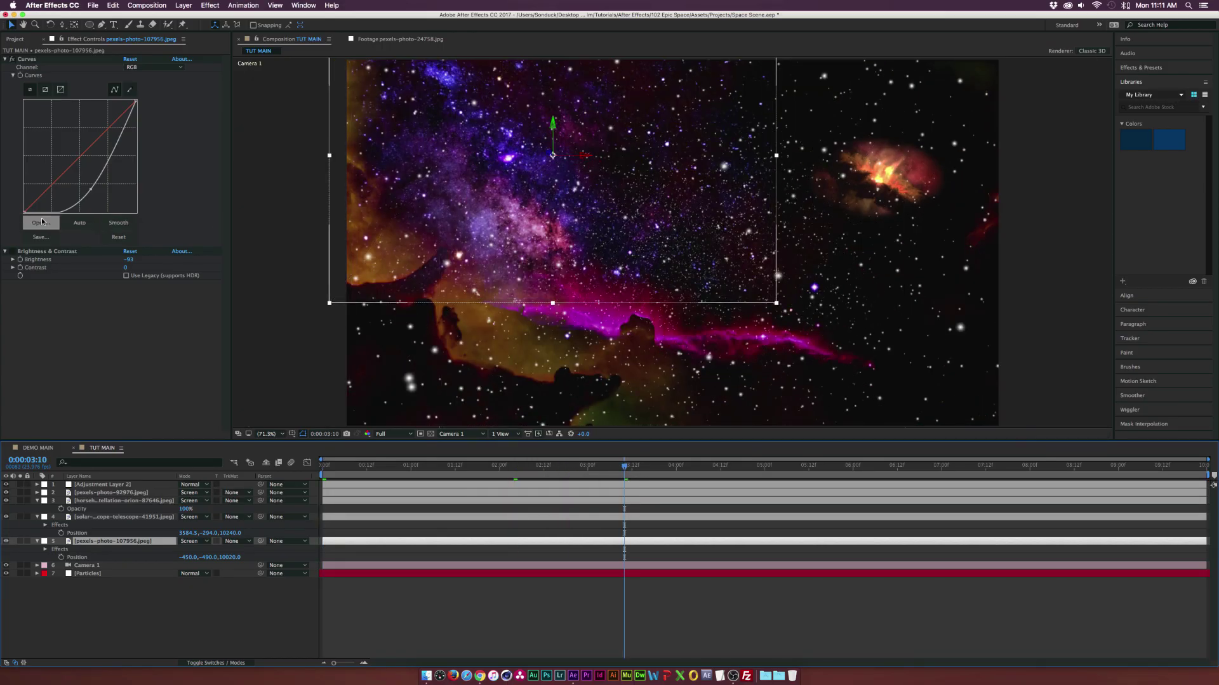
pyautogui.click(43, 257)
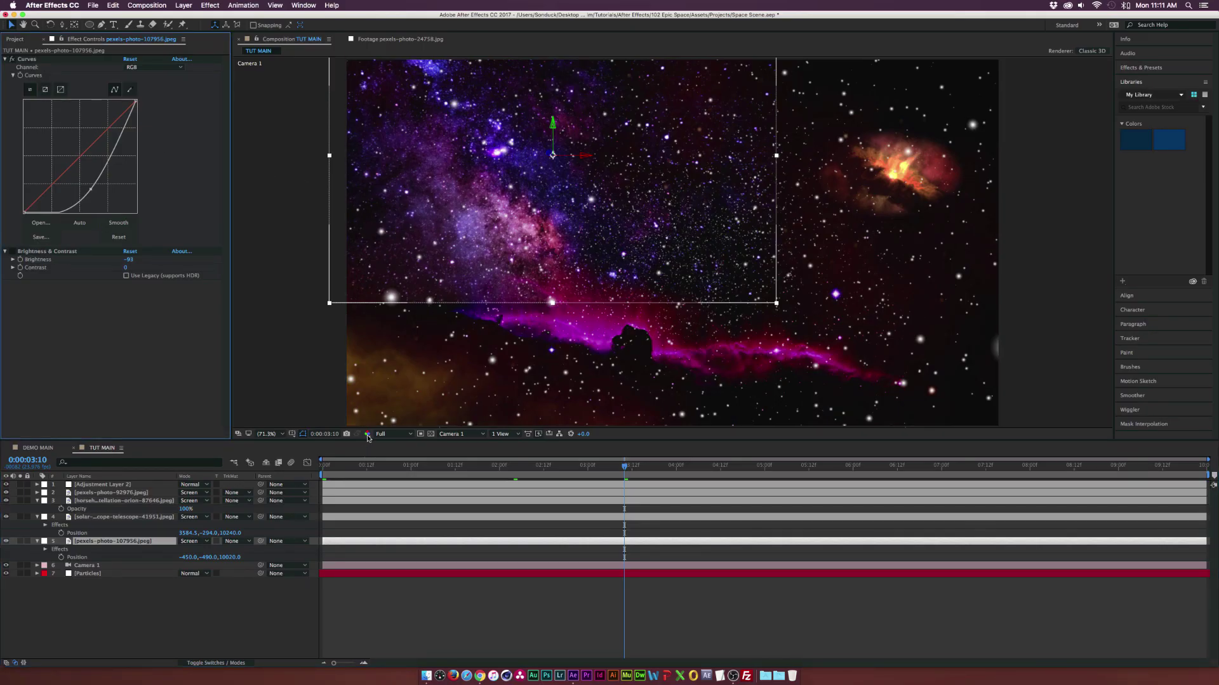
pyautogui.moveTo(89, 26); pyautogui.dragTo(116, 25)
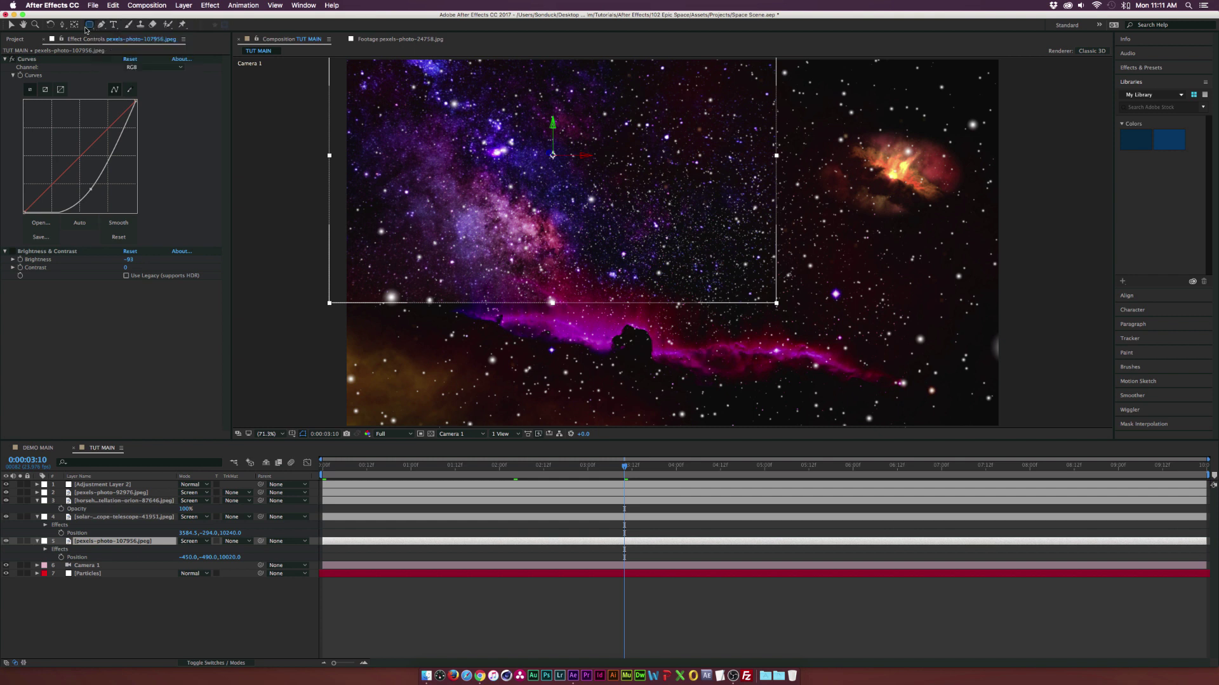
pyautogui.doubleClick(88, 26)
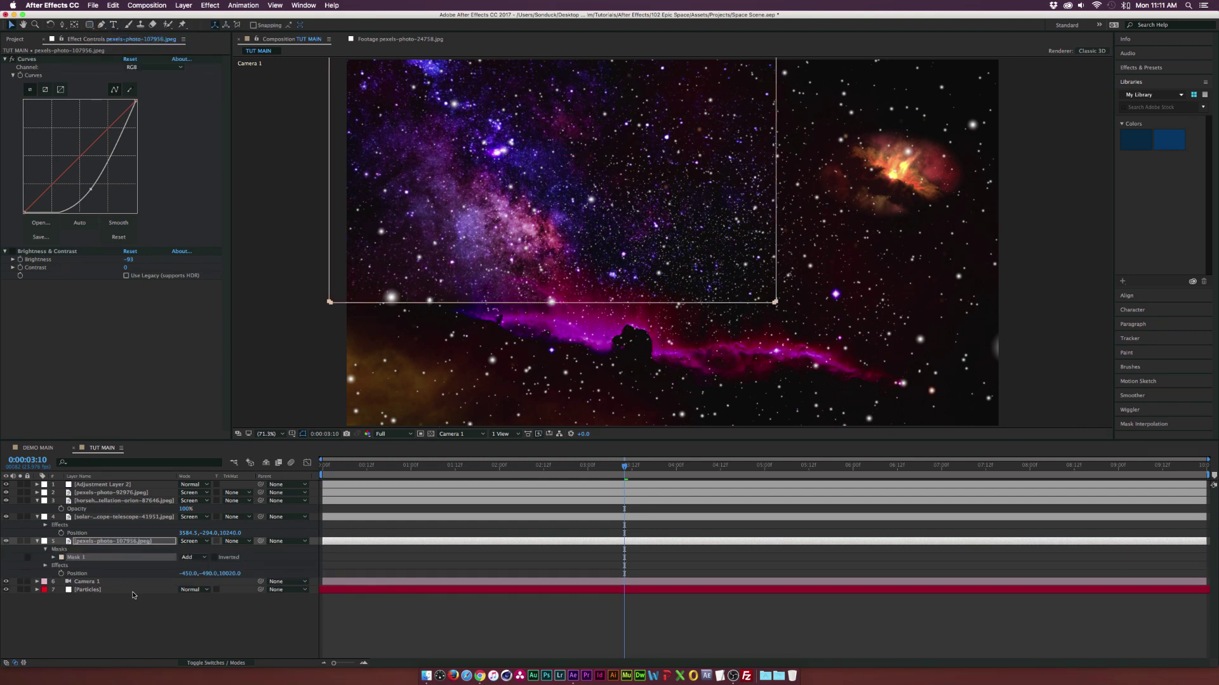
pyautogui.press('m')
pyautogui.press('m')
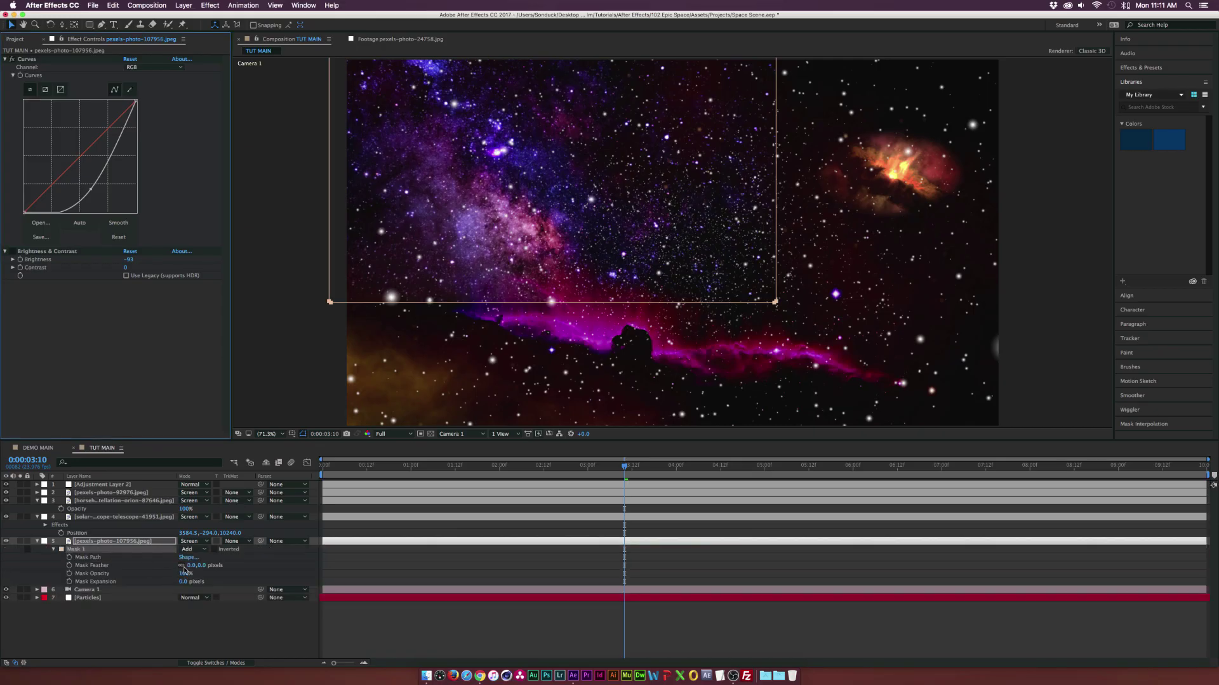
pyautogui.moveTo(185, 568); pyautogui.dragTo(186, 620)
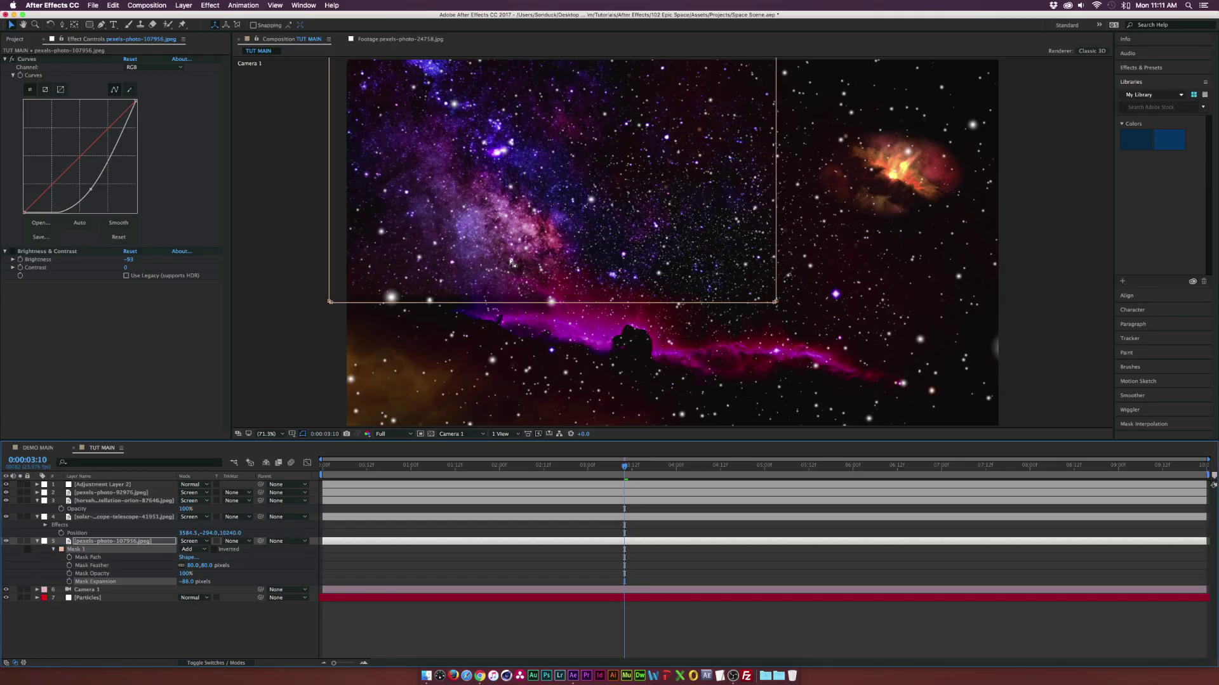
# - Set the purple nebula's opacity to 35% and zoom the view to 50%
pyautogui.press('t')
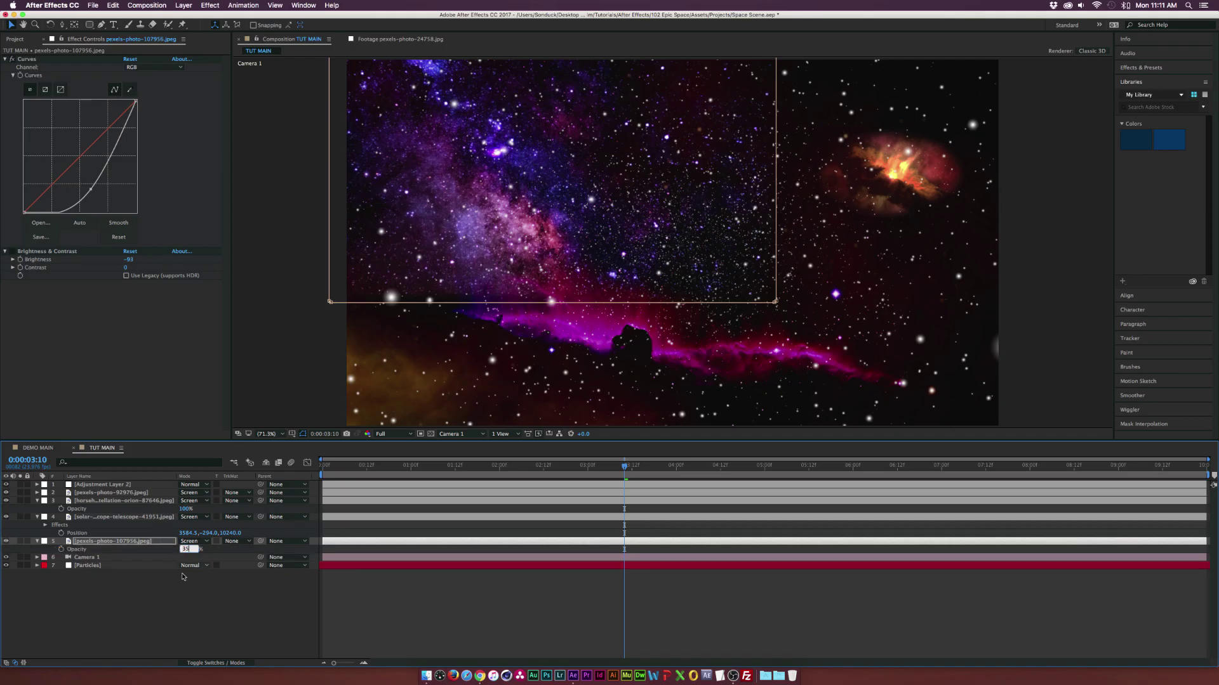
pyautogui.click(183, 604)
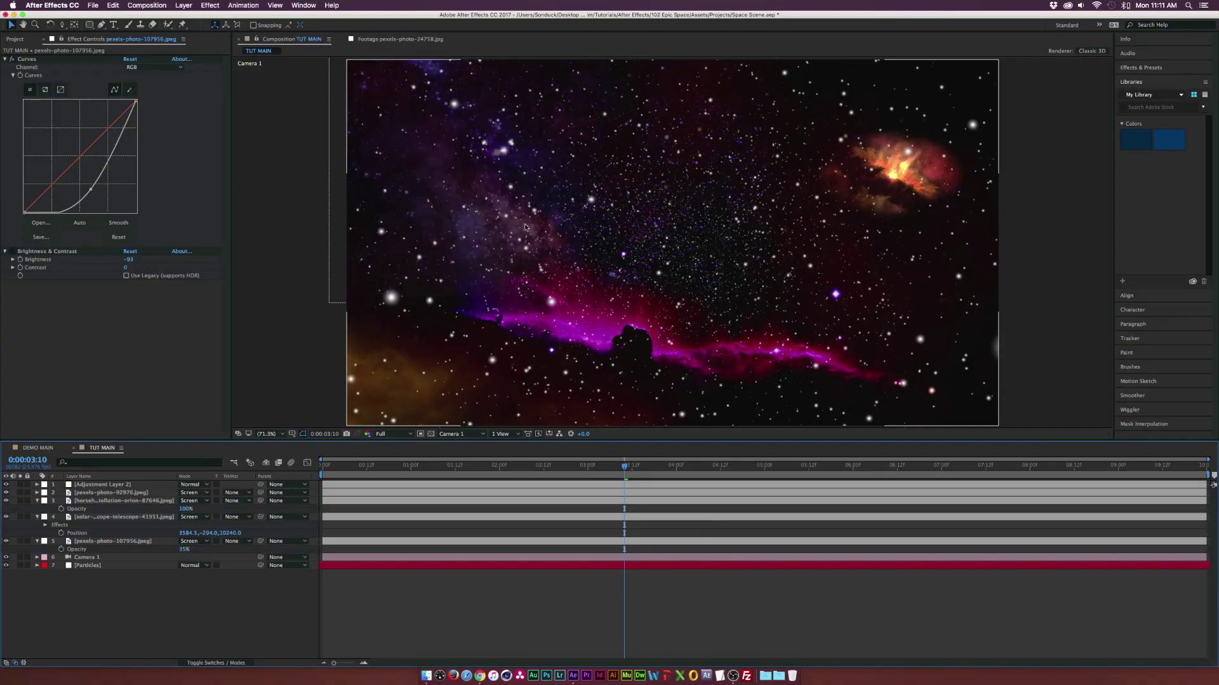
pyautogui.press(',')
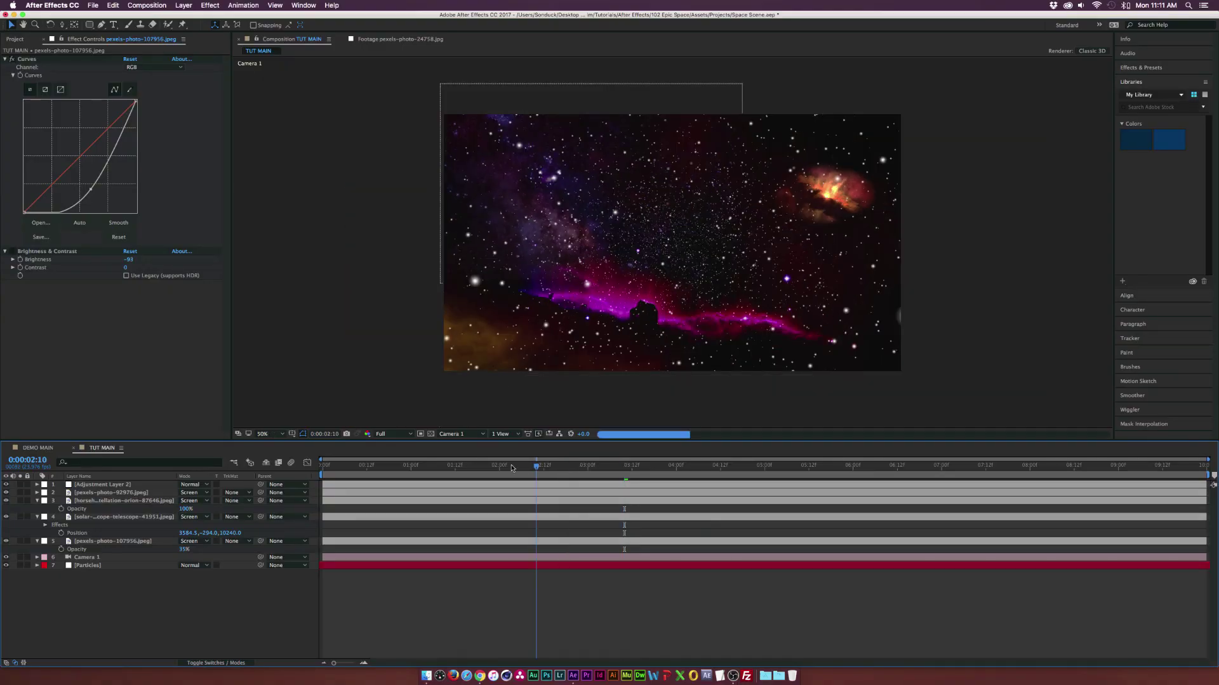
pyautogui.click(511, 465)
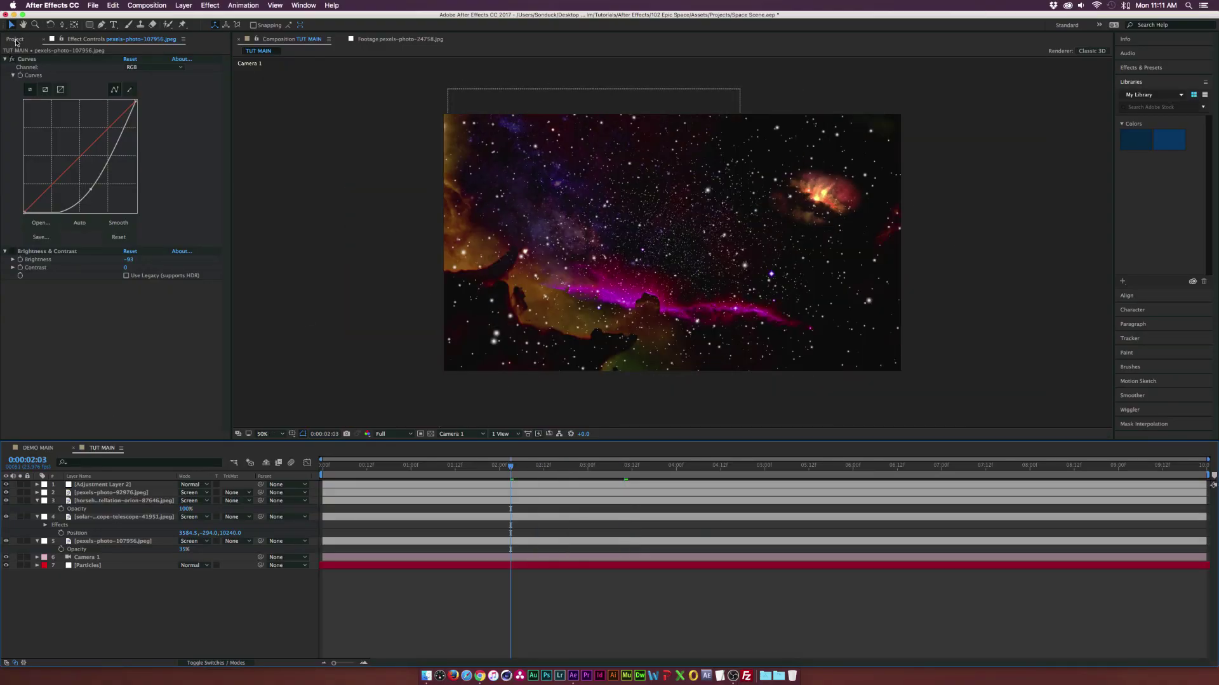
# - Add pexels-photo-24758 as layer 6, make it 3D, and push it deeper in Z
pyautogui.click(14, 38)
pyautogui.click(28, 172)
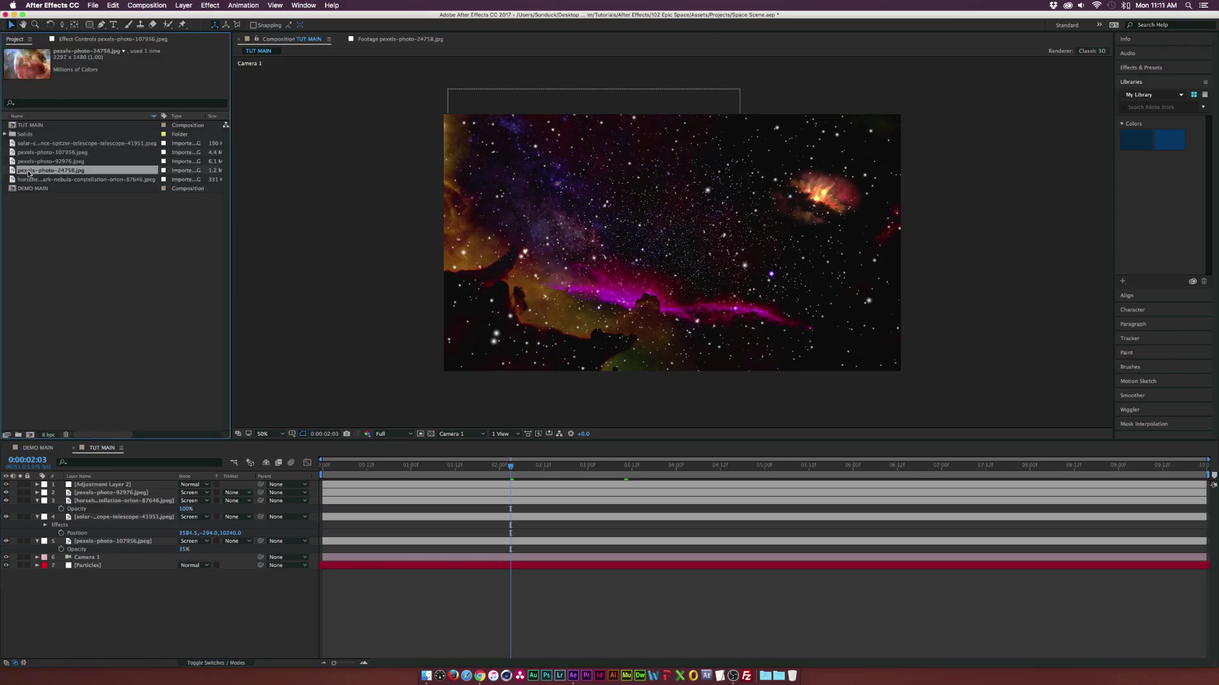
pyautogui.moveTo(35, 176); pyautogui.dragTo(96, 549)
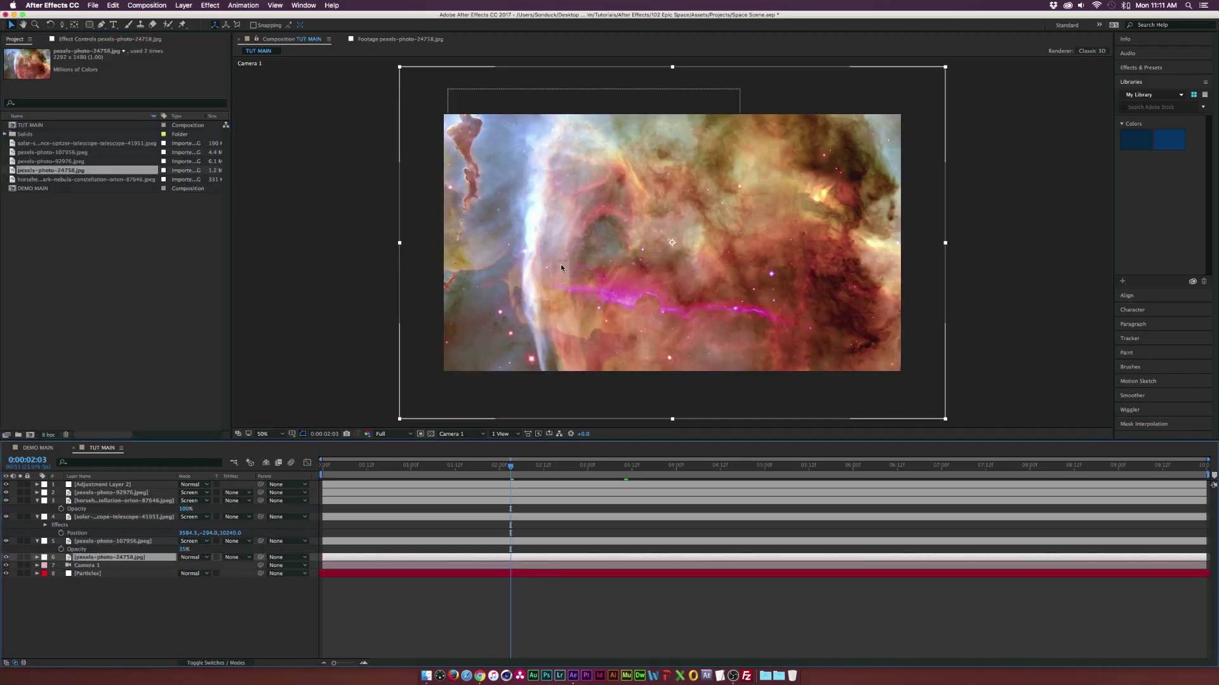
pyautogui.press('p')
pyautogui.press('F4')
pyautogui.click(232, 557)
pyautogui.moveTo(332, 564); pyautogui.dragTo(468, 568)
# - Enlarge the pexels-photo-24758 layer and set its opacity to 10%
pyautogui.press('s')
pyautogui.moveTo(200, 565); pyautogui.dragTo(341, 563)
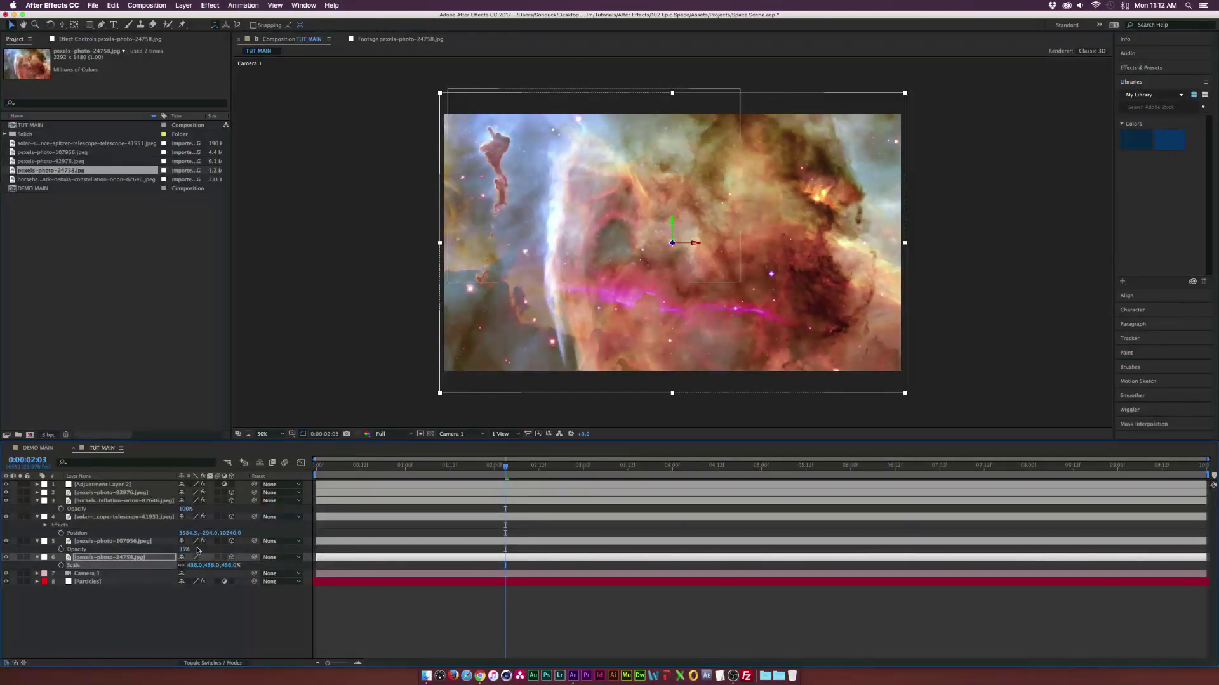
pyautogui.press('t')
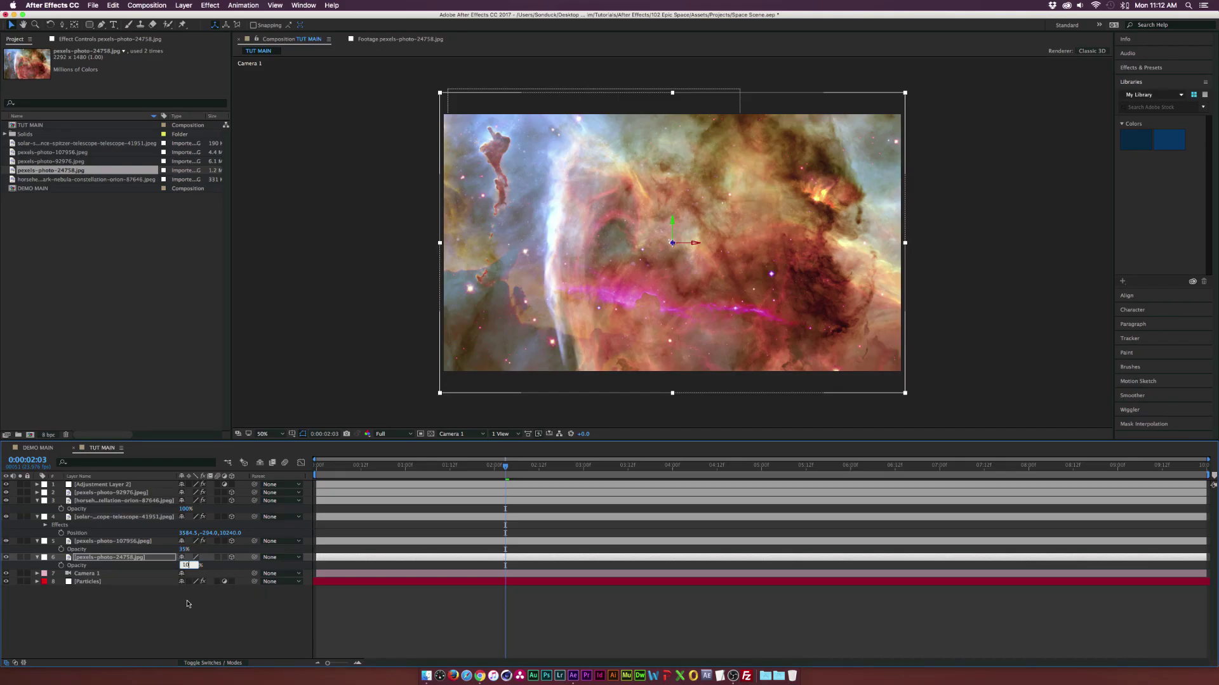
pyautogui.write('10')
pyautogui.click(188, 604)
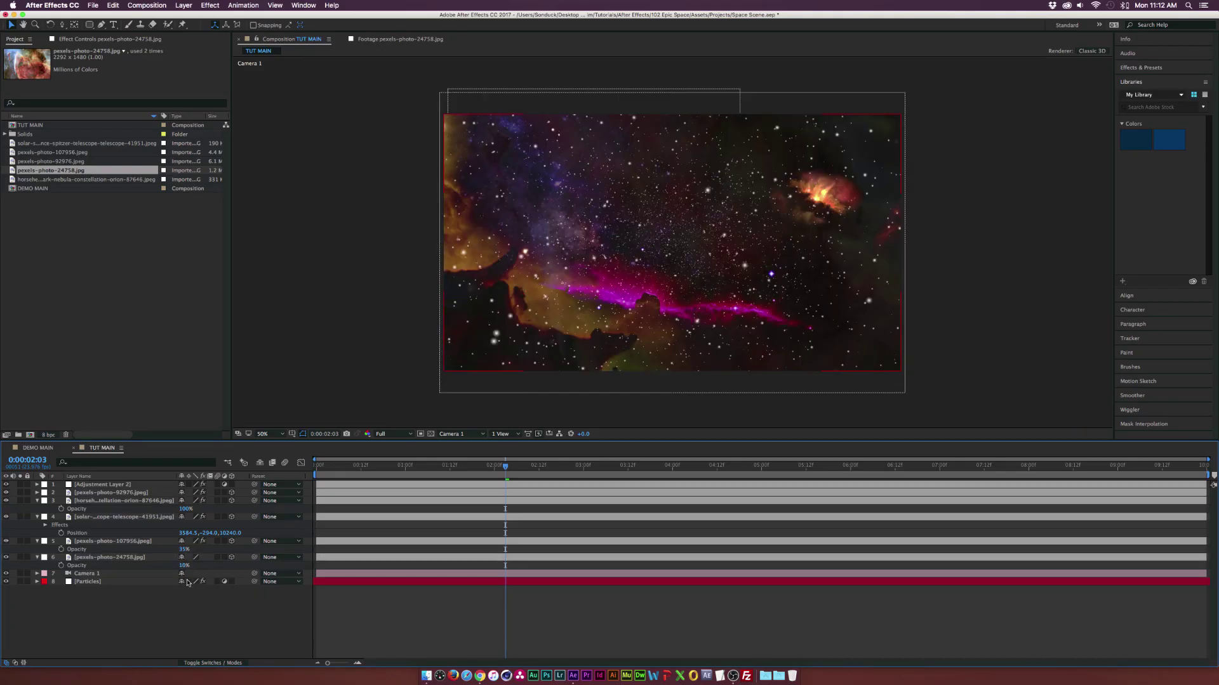
# - Set layer 6's blend mode to Screen and check it around 0:00:04:15
pyautogui.click(125, 566)
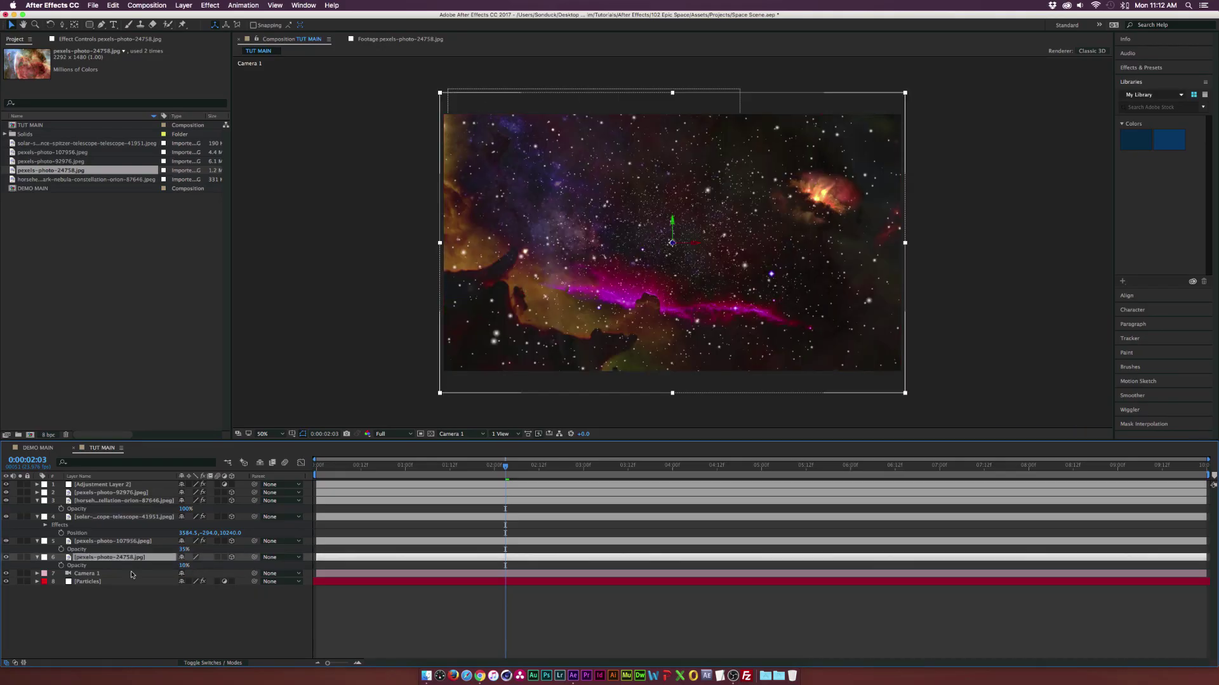
pyautogui.click(192, 663)
pyautogui.click(192, 556)
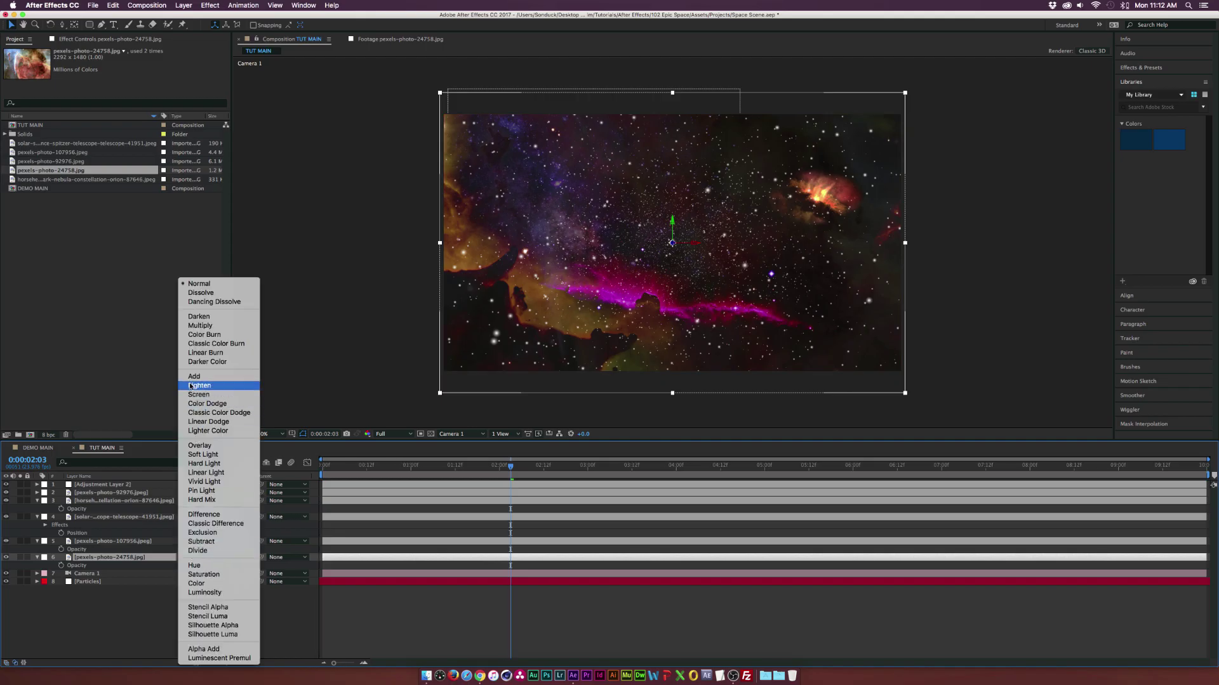
pyautogui.click(189, 394)
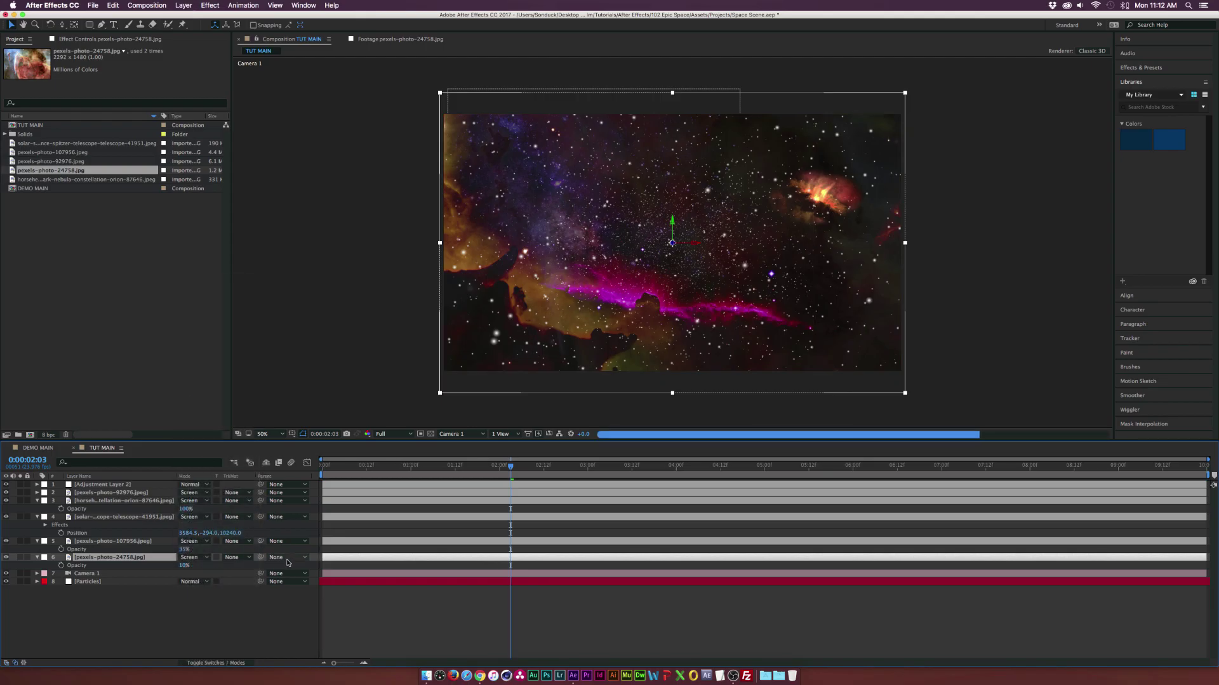
pyautogui.click(654, 467)
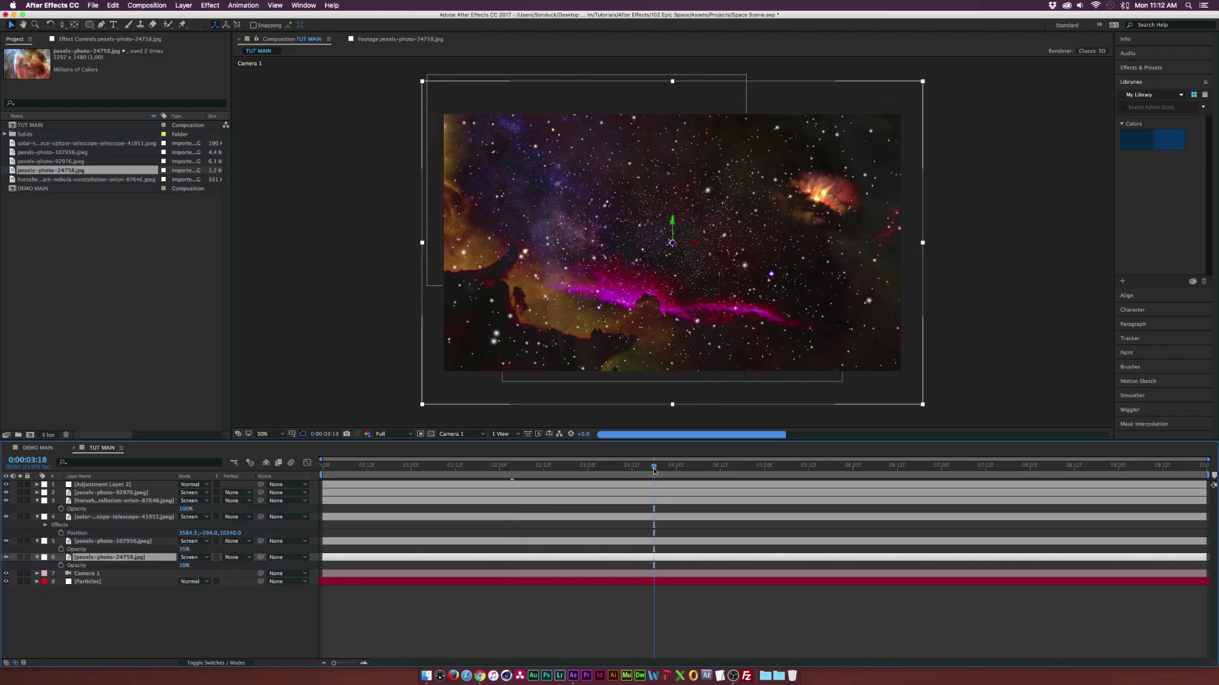
pyautogui.moveTo(654, 470); pyautogui.dragTo(731, 468)
# - Draw a closed Pen mask around the horsehead layer's pink nebula glow
pyautogui.click(626, 199)
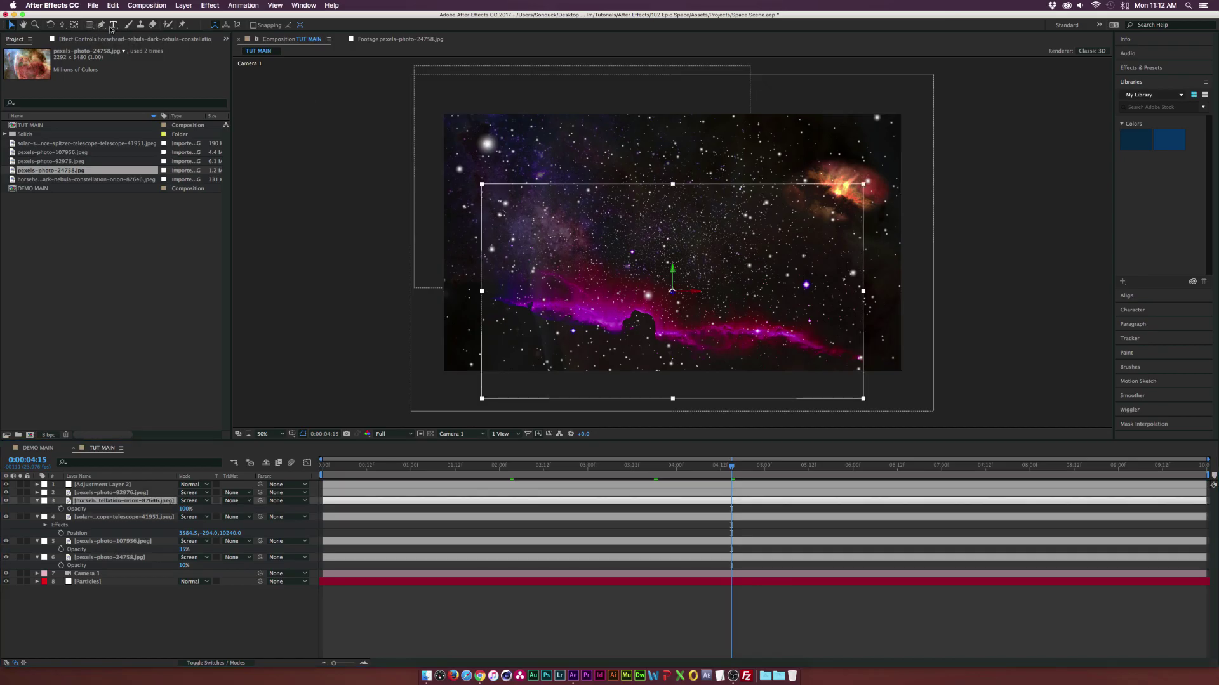
pyautogui.click(102, 25)
pyautogui.moveTo(544, 252); pyautogui.dragTo(530, 269)
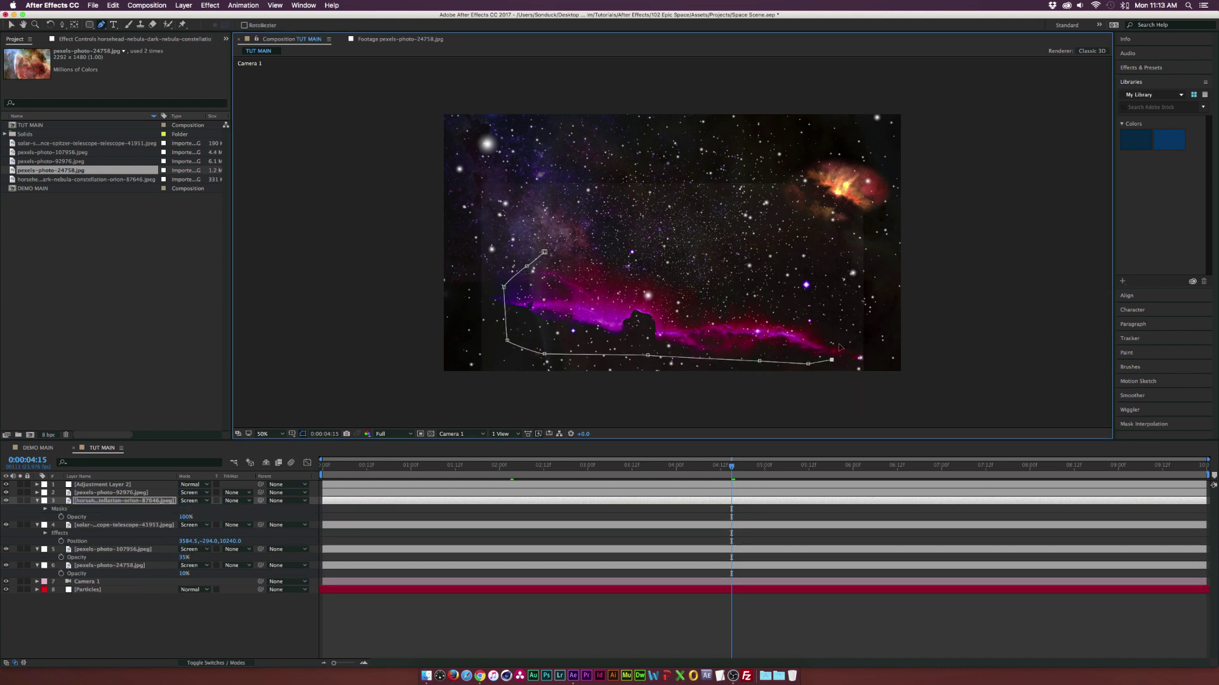
pyautogui.click(544, 253)
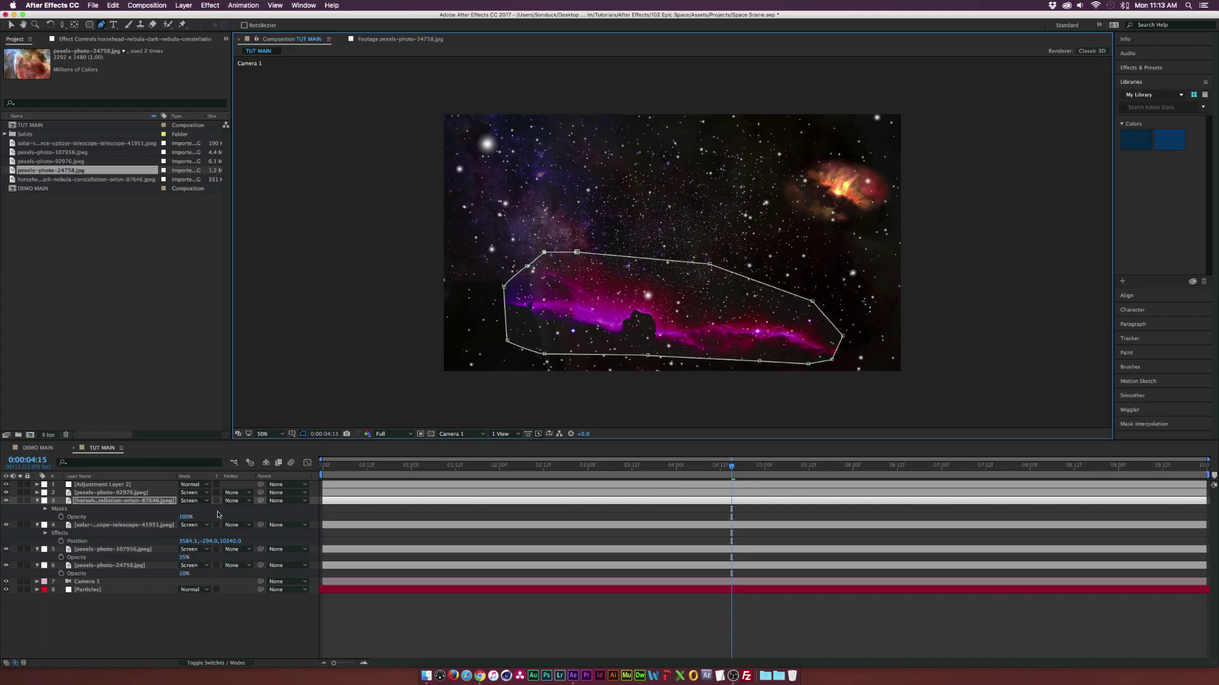
# - Feather the horsehead mask to 62 pixels and review the scene at 0:00:03:17
pyautogui.press('f')
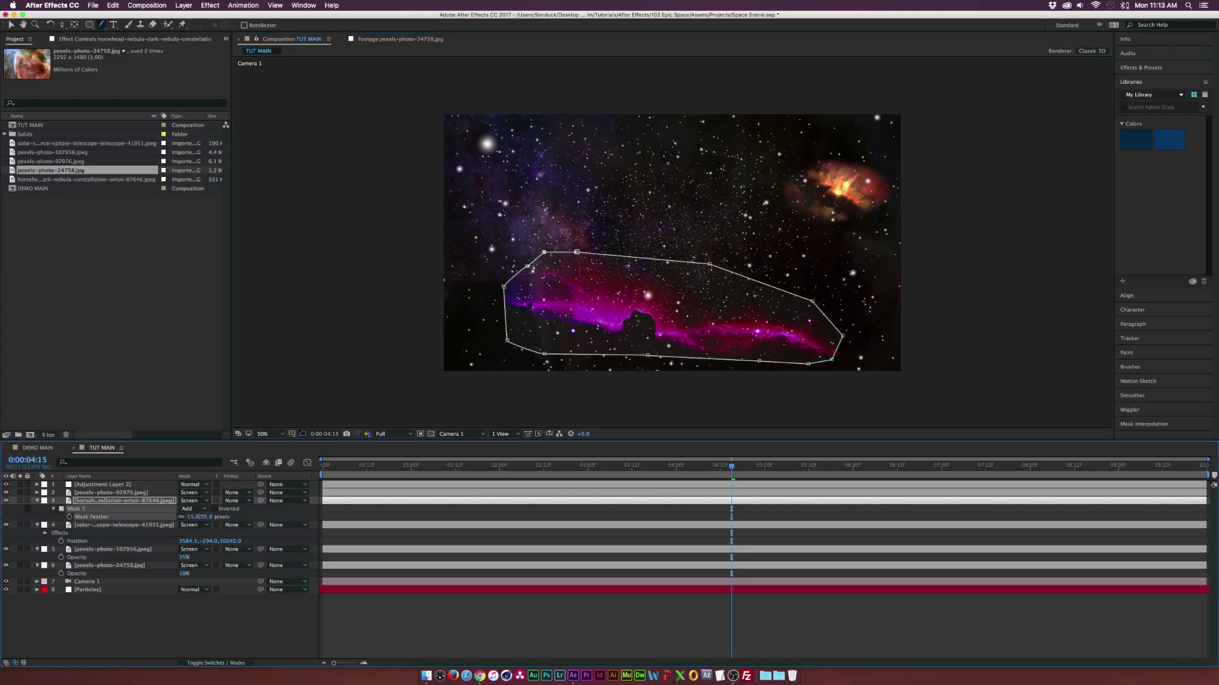
pyautogui.moveTo(192, 517); pyautogui.dragTo(212, 466)
pyautogui.press('v')
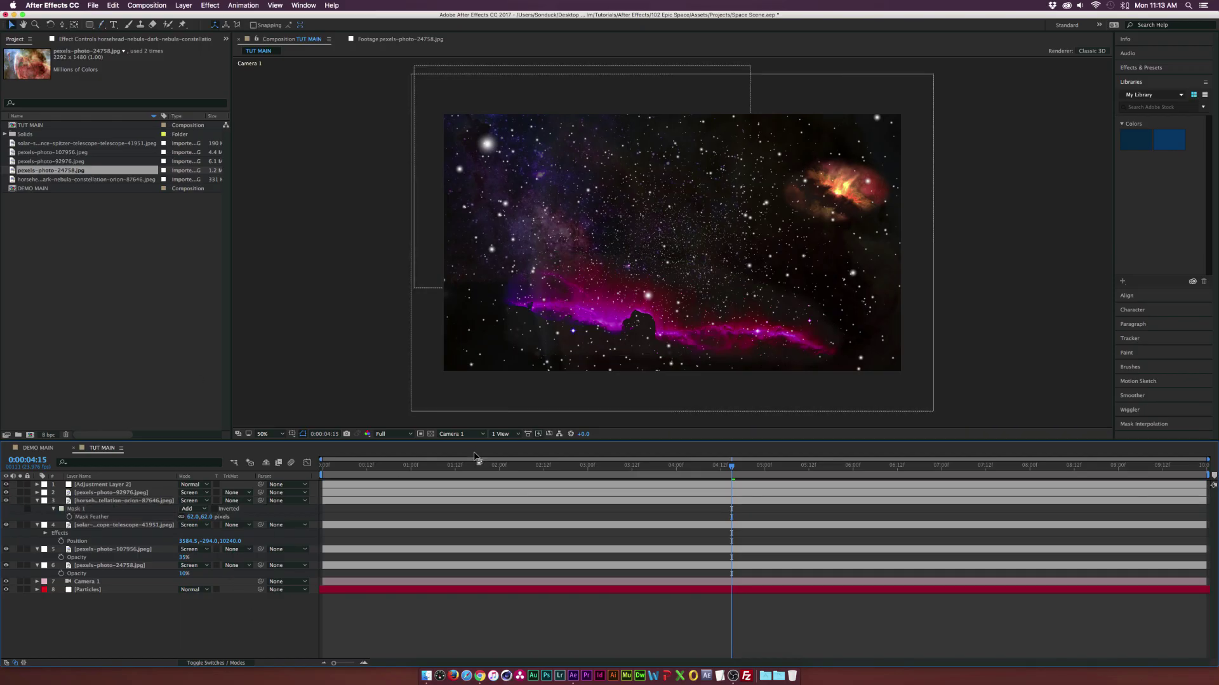
pyautogui.click(481, 467)
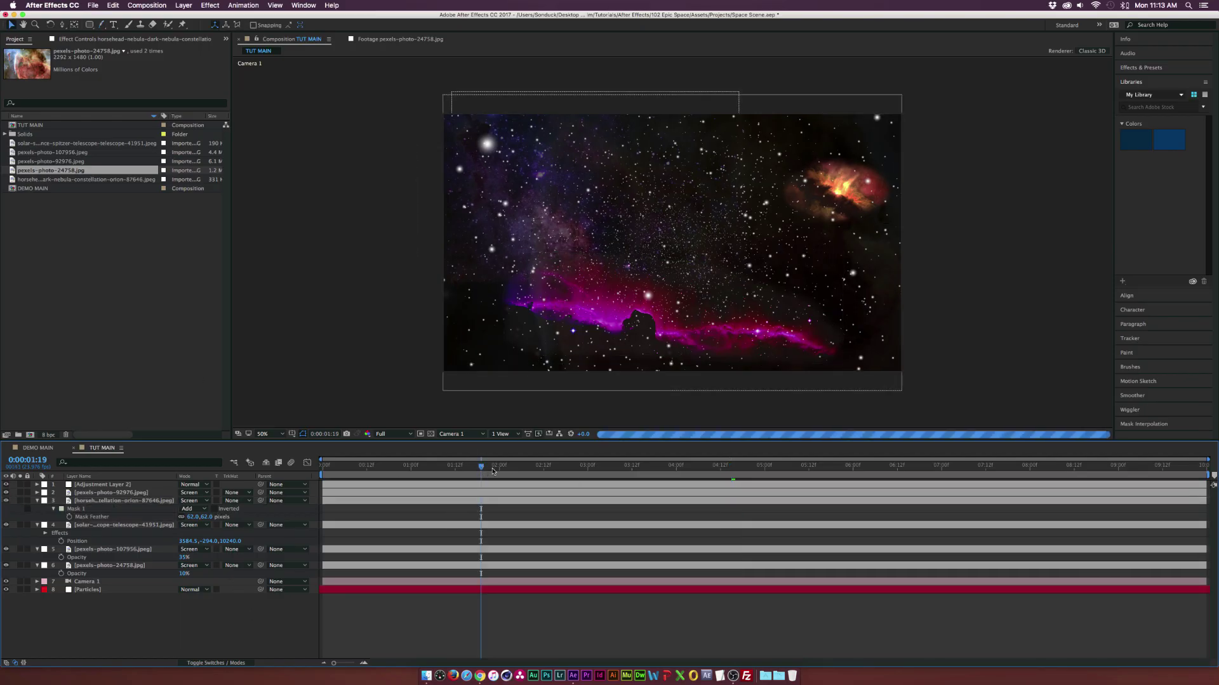
pyautogui.click(649, 466)
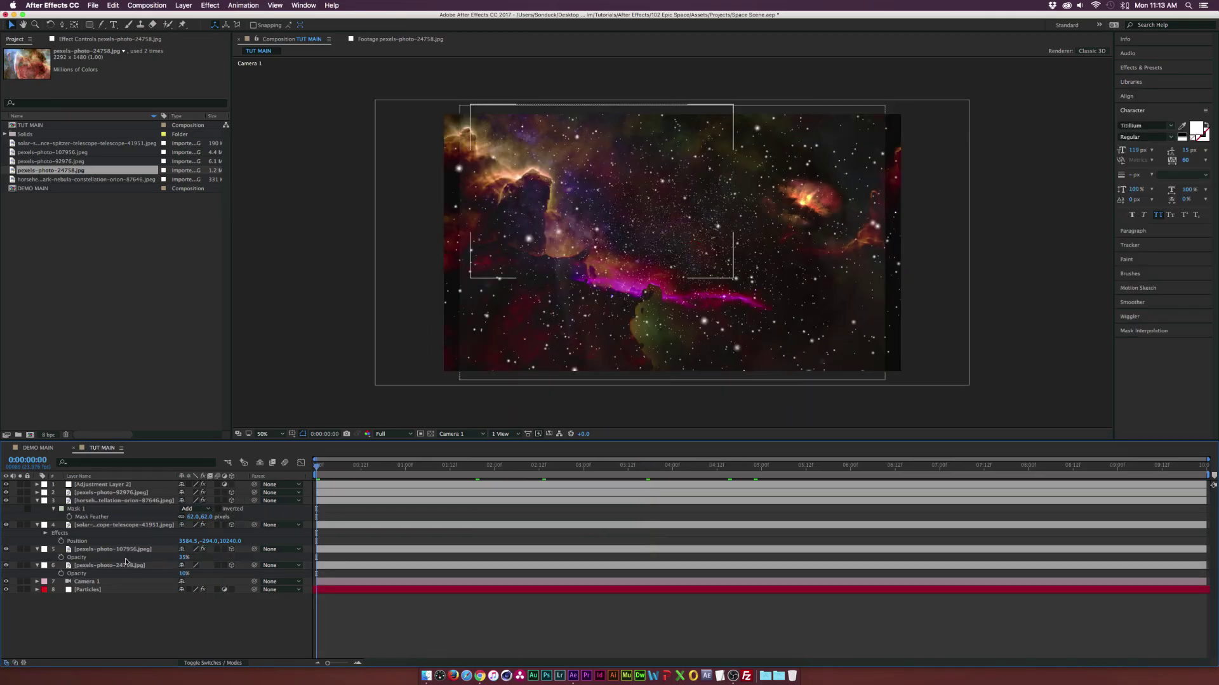
# - Give pexels-photo-24758 a full-layer rectangle mask with 249 px feather and -89 px expansion
pyautogui.click(117, 566)
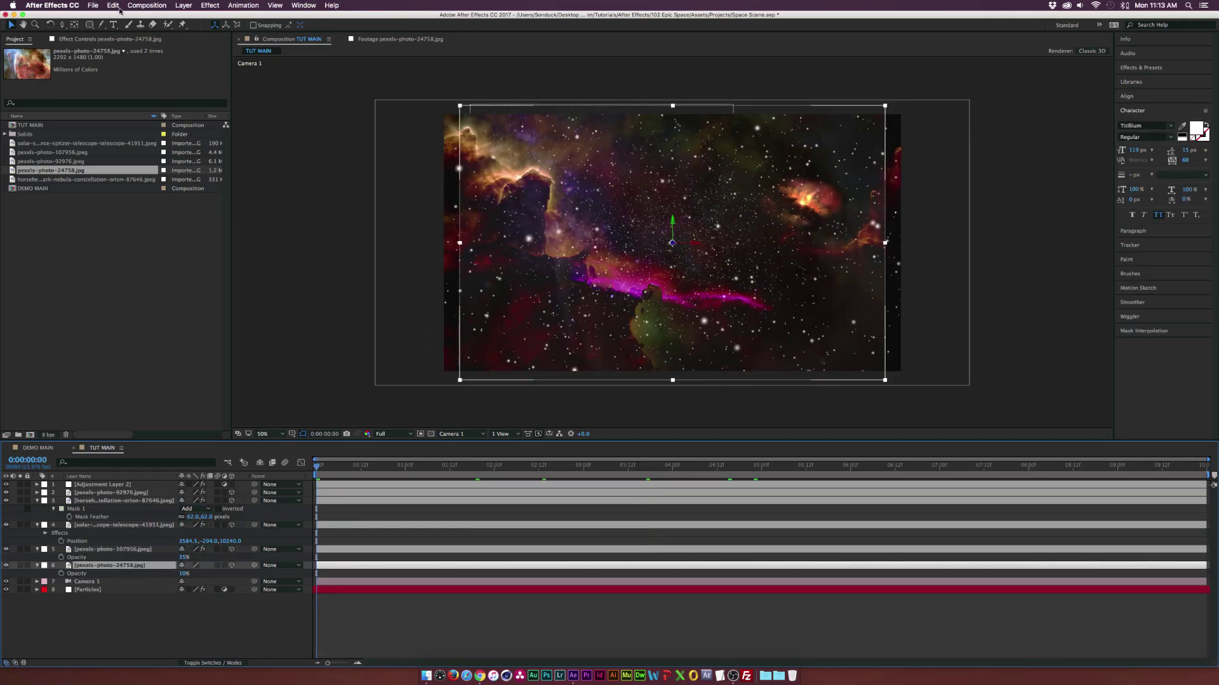
pyautogui.doubleClick(90, 24)
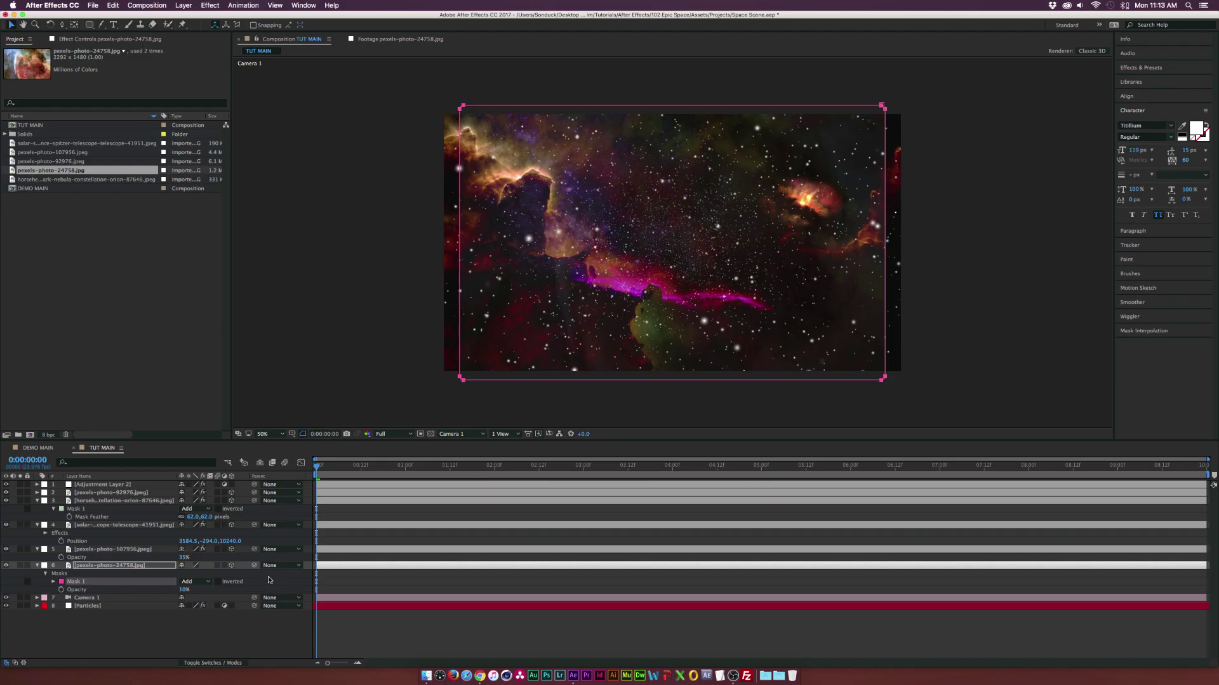
pyautogui.press('u')
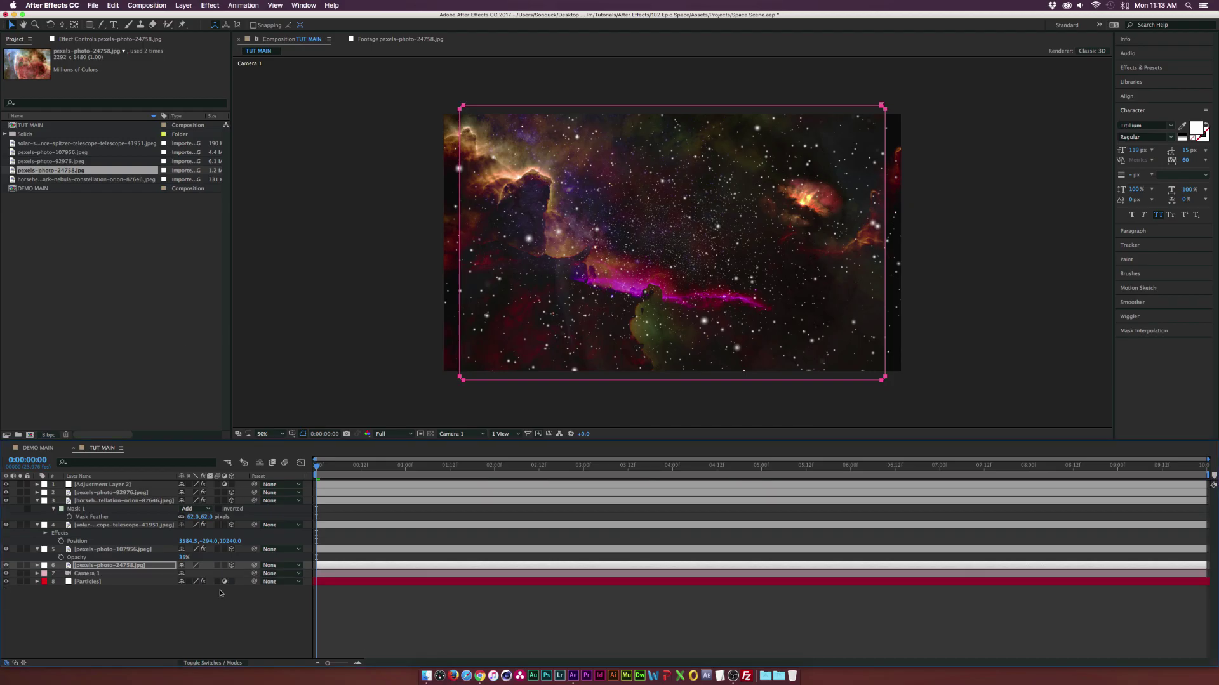
pyautogui.press('m')
pyautogui.press('m')
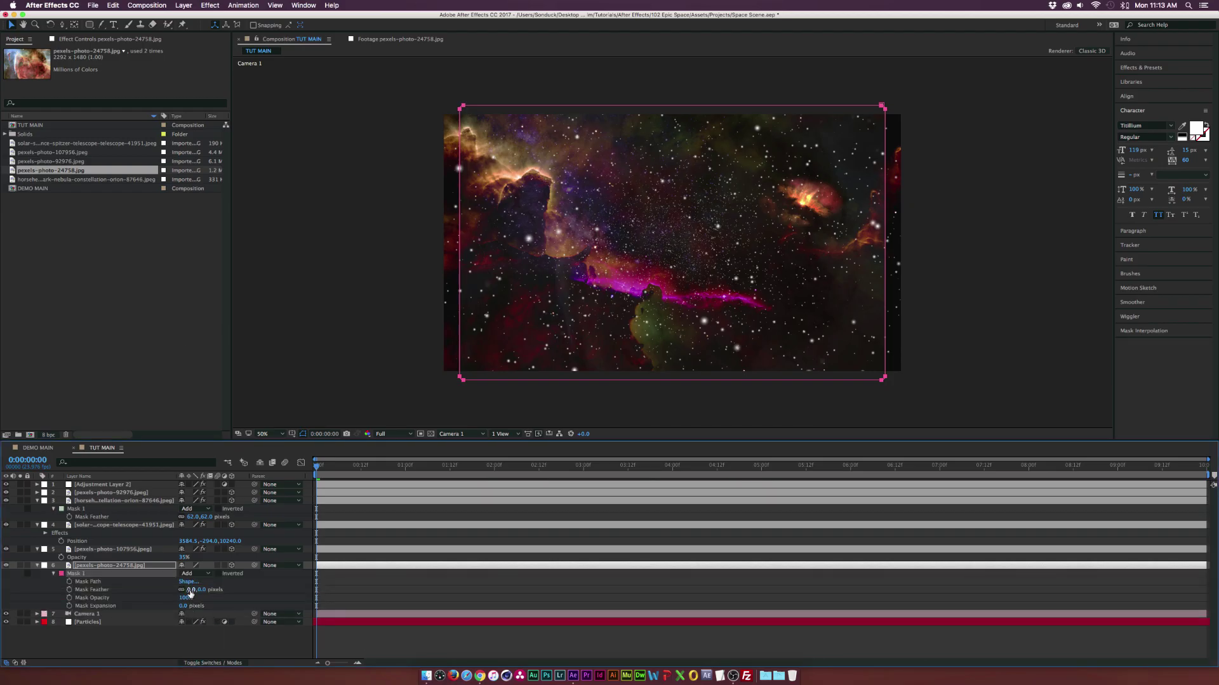
pyautogui.moveTo(190, 592); pyautogui.dragTo(146, 608)
pyautogui.press('F2')
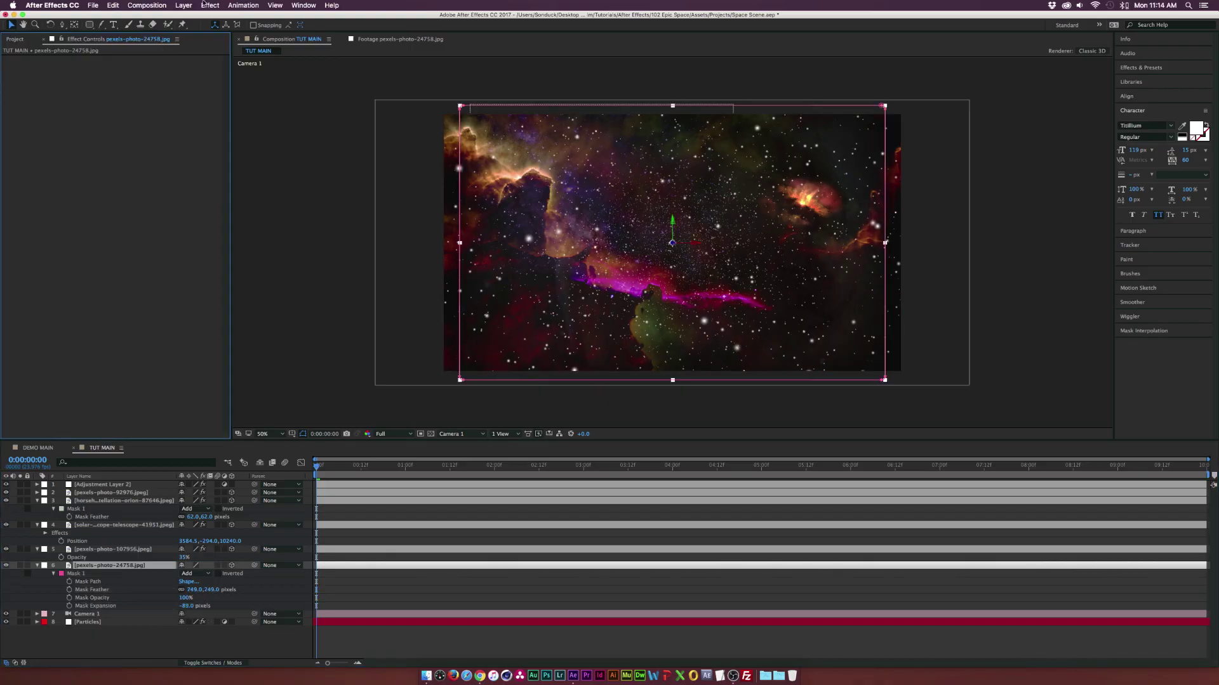
pyautogui.click(210, 5)
pyautogui.moveTo(269, 92)
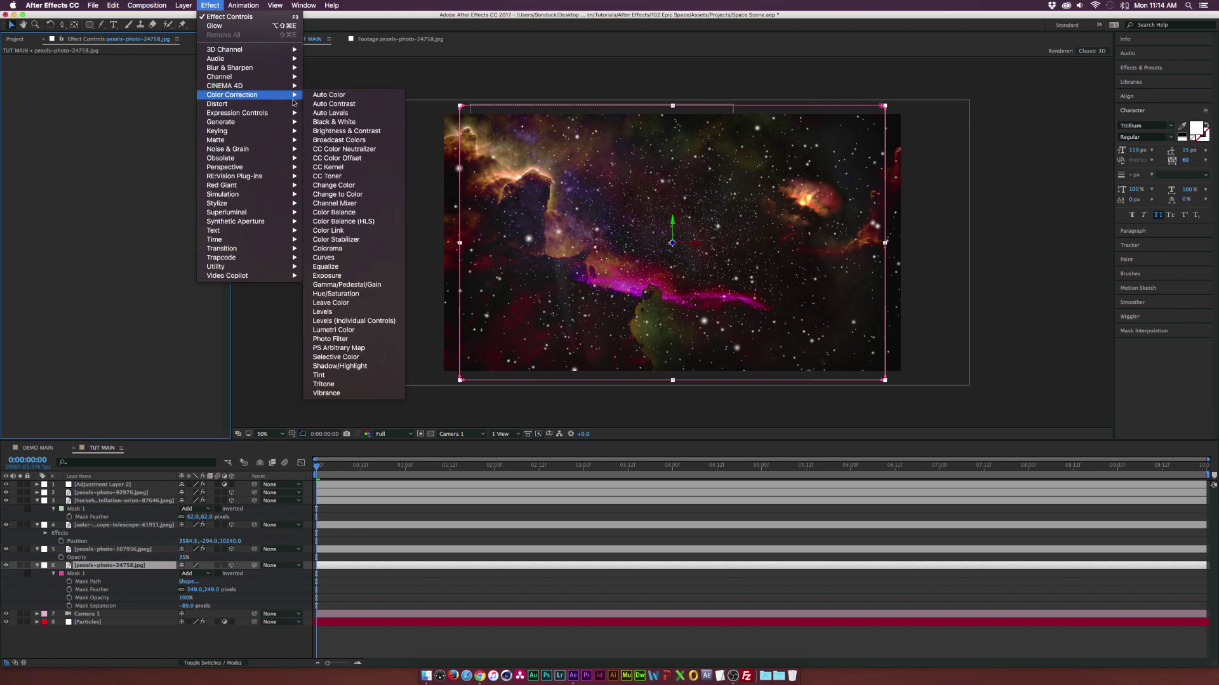
# - Add a Curves effect with the RGB curve bent down to darken the pexels-photo-24758 nebula
pyautogui.click(327, 258)
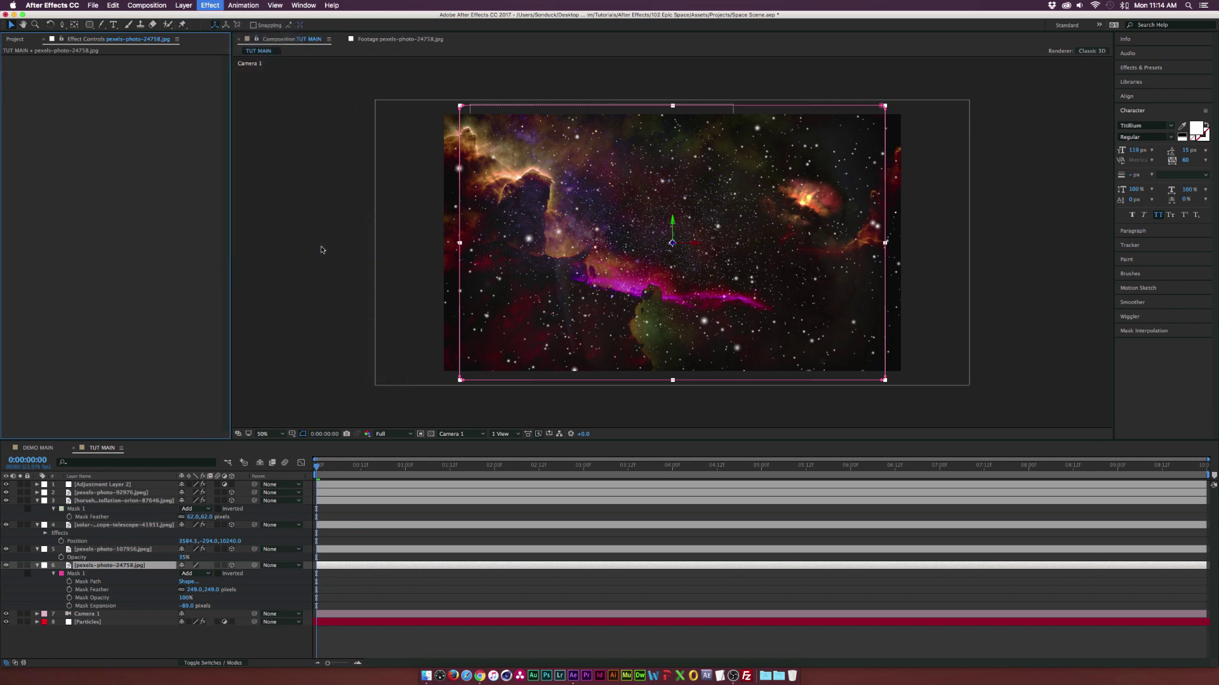
pyautogui.moveTo(79, 166); pyautogui.dragTo(87, 172)
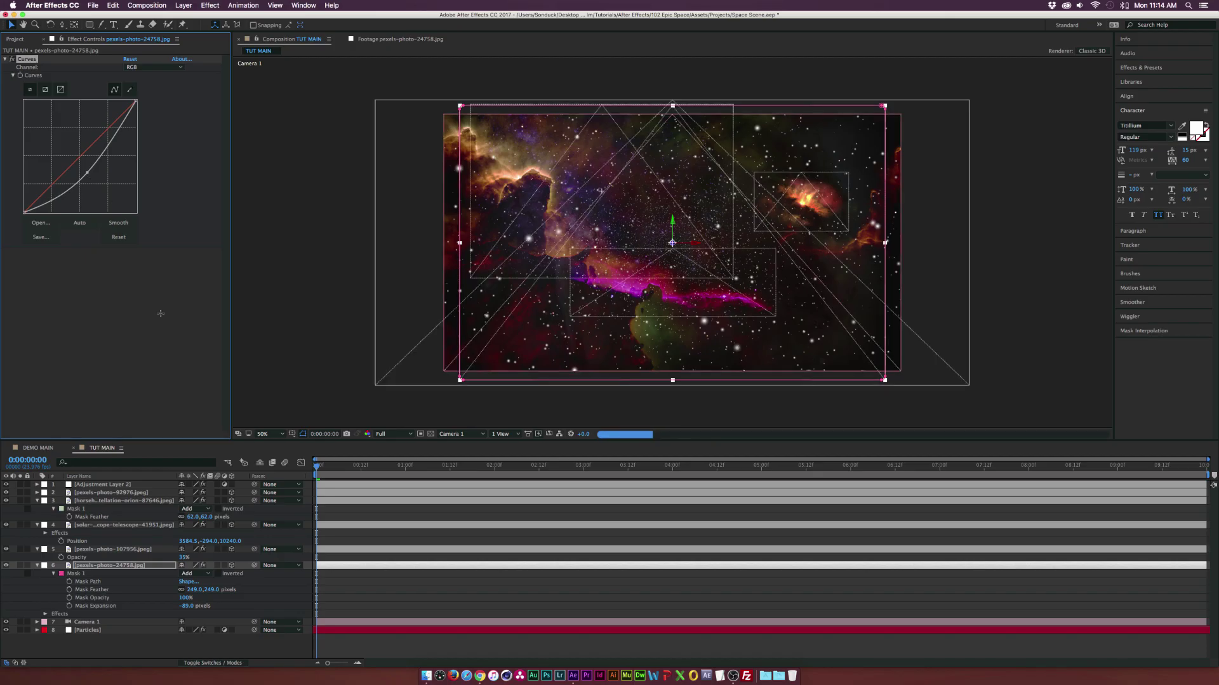
pyautogui.press('F2')
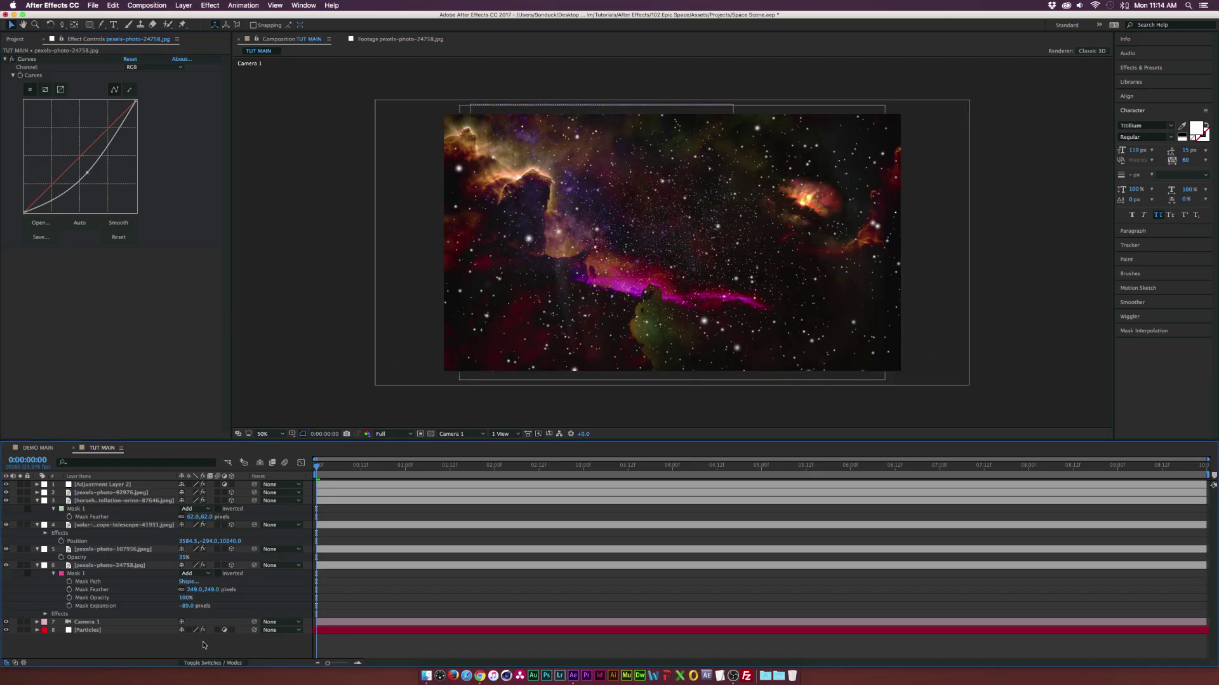
# - Show only animated properties, preview the camera move, and return to frame 0
pyautogui.press('u')
pyautogui.click(375, 467)
pyautogui.press('space')
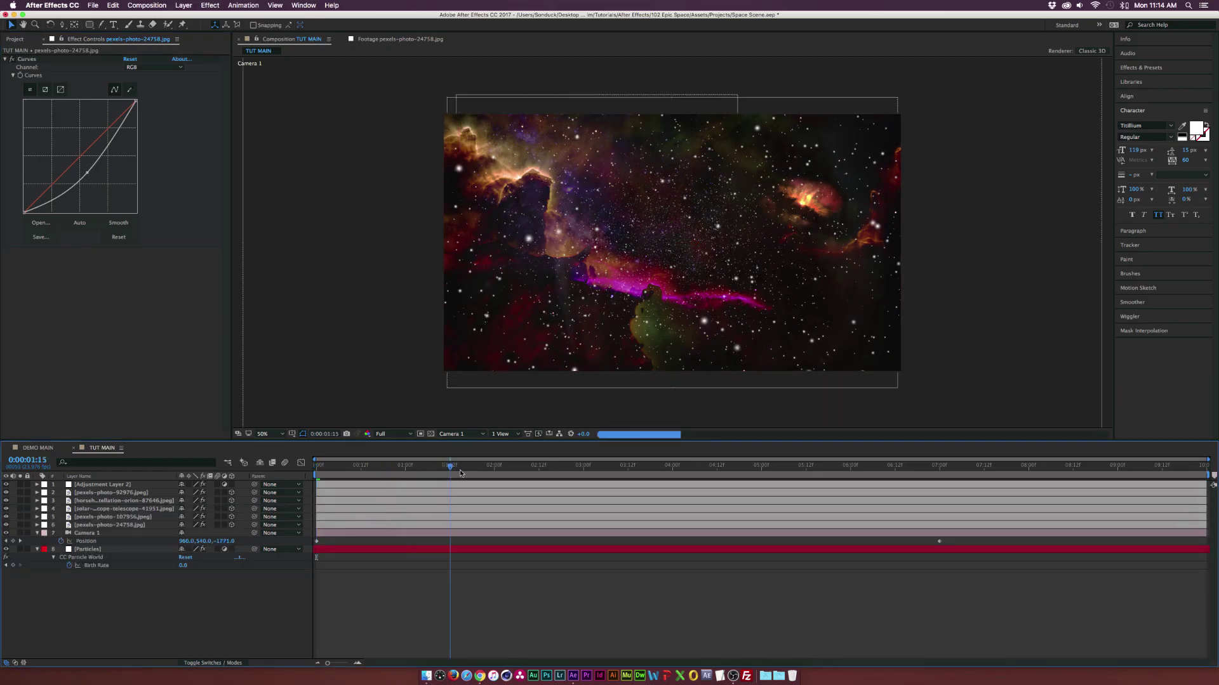
pyautogui.press('space')
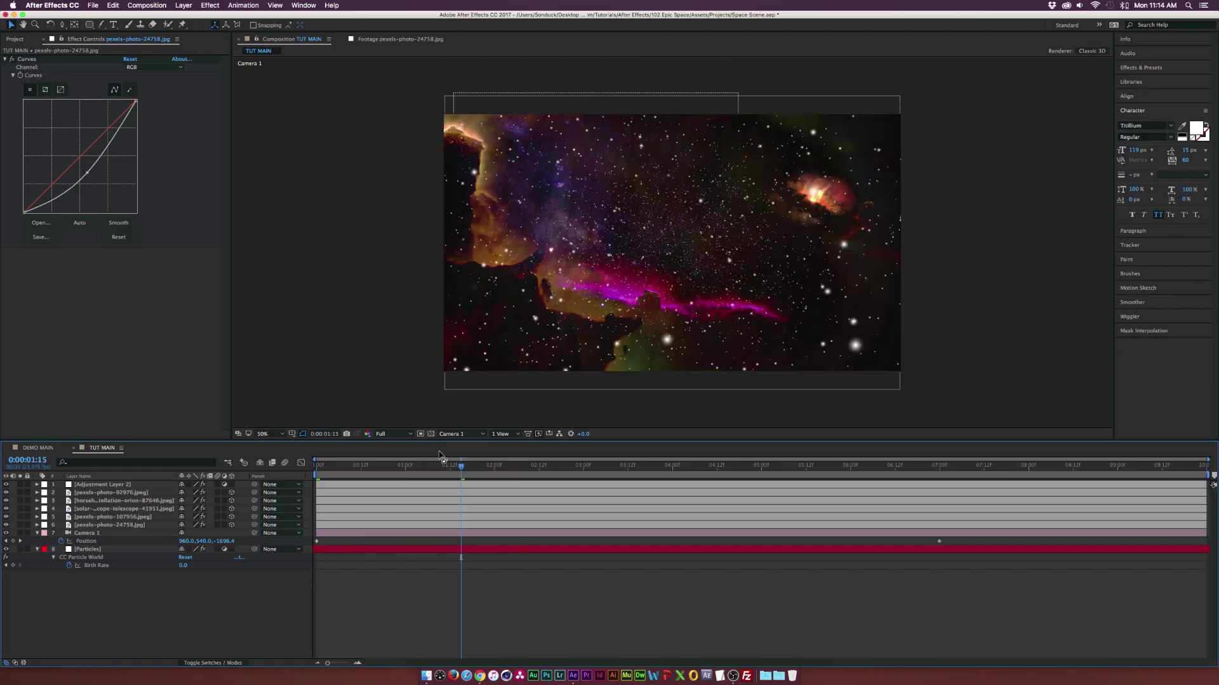
pyautogui.moveTo(371, 465); pyautogui.dragTo(316, 465)
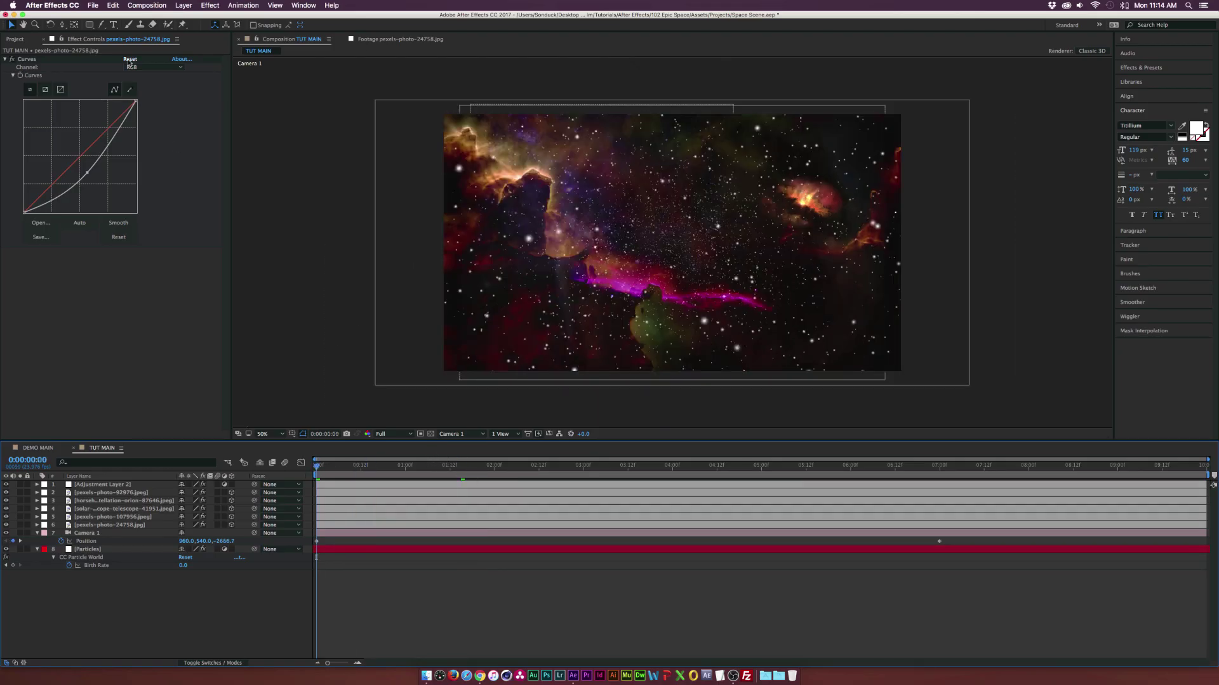
# - Create a new text layer reading 'Star Trek' by replacing 'Wars' in 'Star Wars'
pyautogui.click(115, 25)
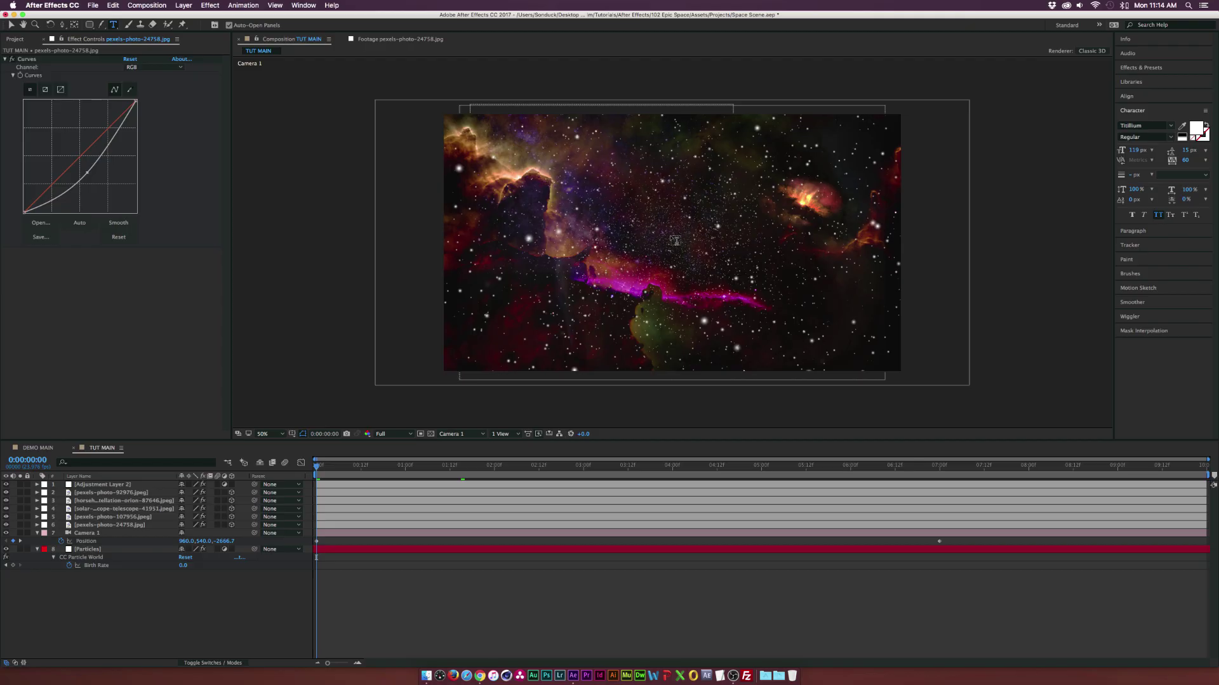
pyautogui.click(663, 242)
pyautogui.write('Star Wars')
pyautogui.moveTo(661, 236); pyautogui.dragTo(810, 244)
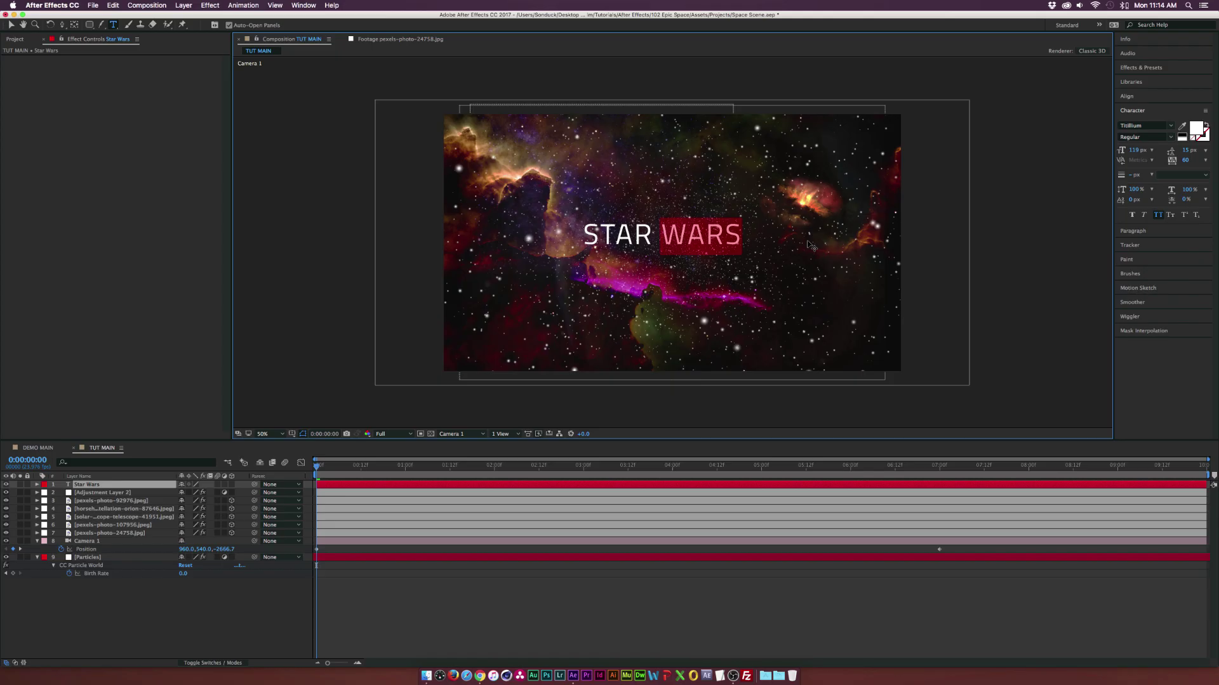
pyautogui.write('Trek')
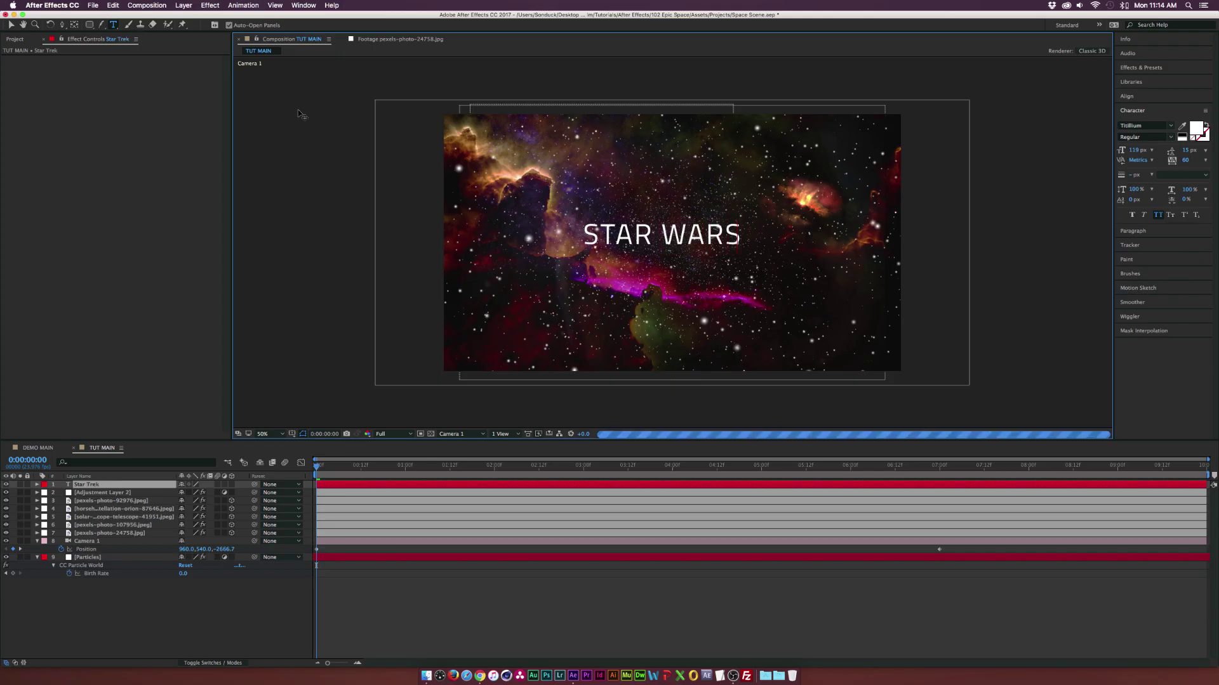
pyautogui.click(11, 24)
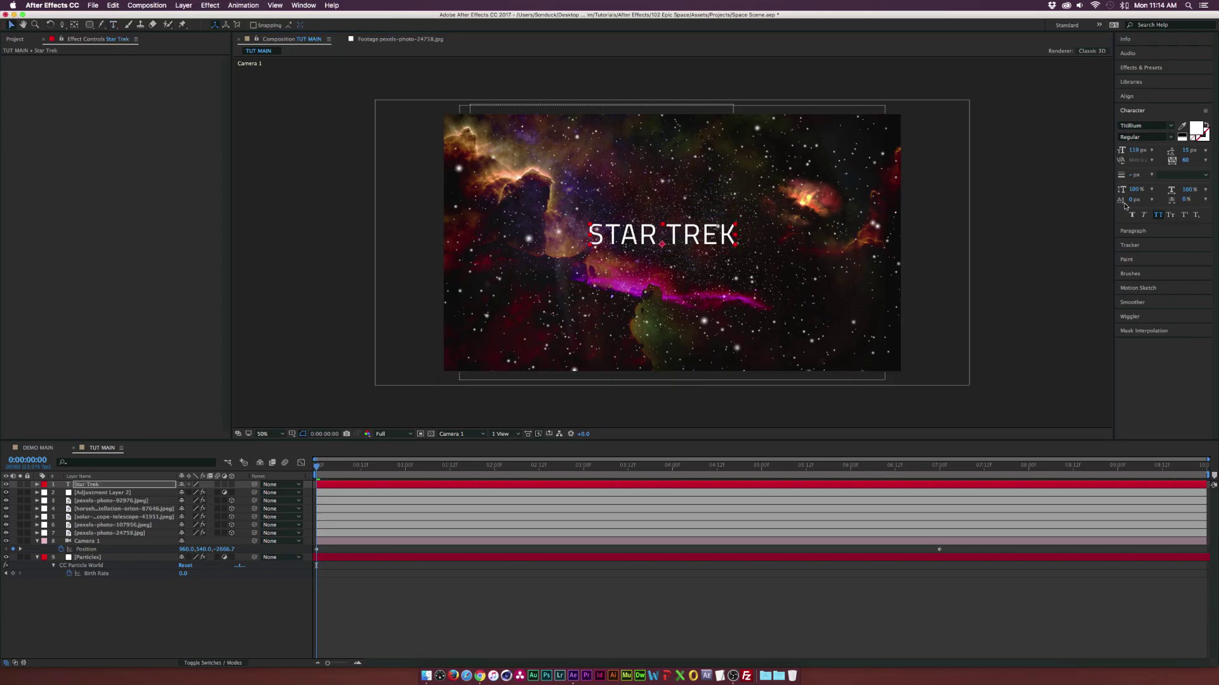
# - Centre the STAR TREK text horizontally and vertically in the frame
pyautogui.click(1122, 97)
pyautogui.click(1141, 120)
pyautogui.click(1188, 120)
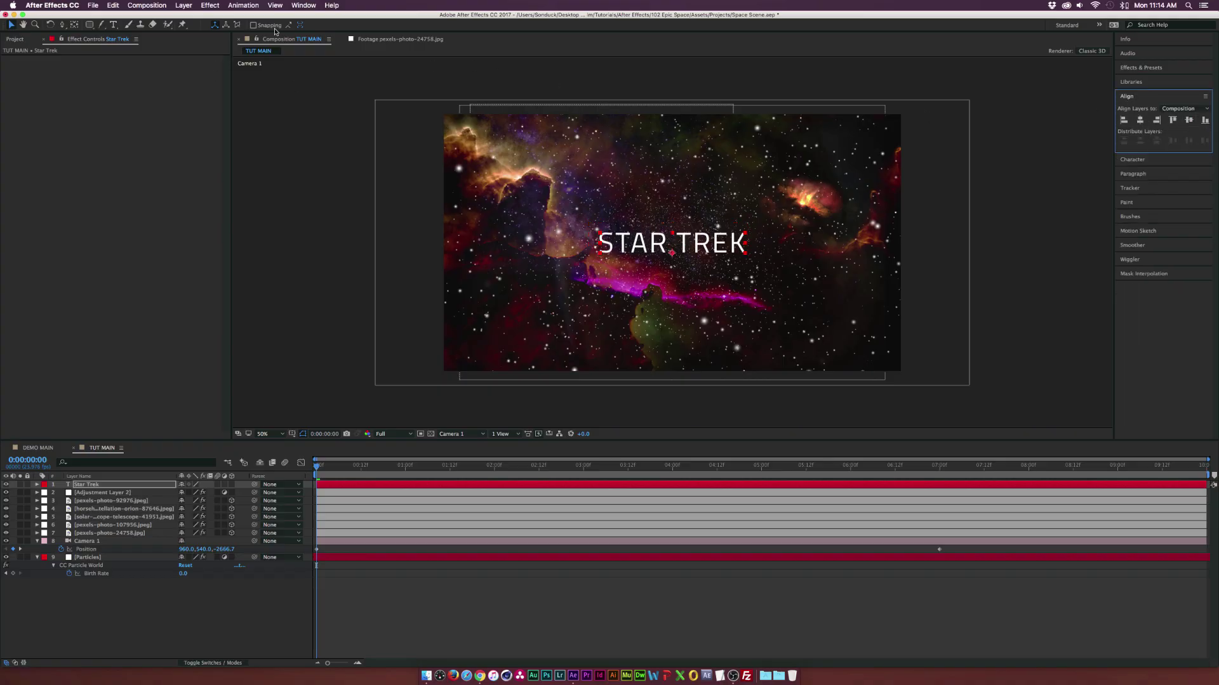
pyautogui.click(304, 5)
pyautogui.click(349, 269)
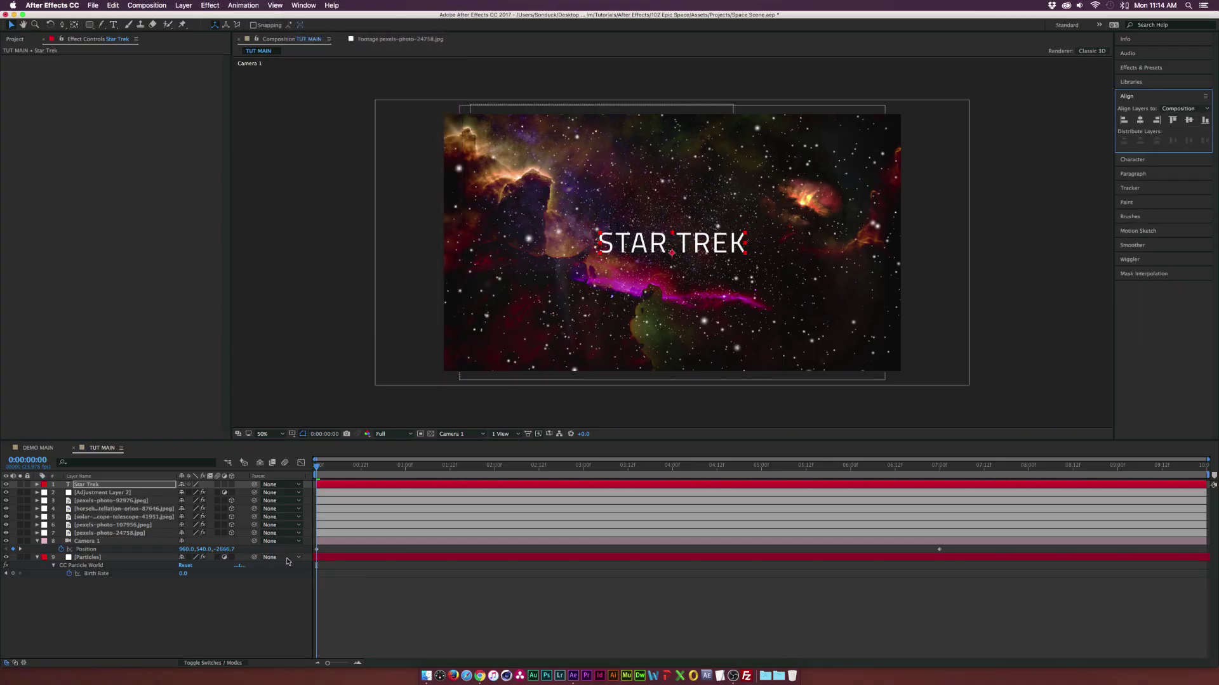
# - Make the STAR TREK layer 3D and push its Z Position back to about 3350
pyautogui.click(231, 485)
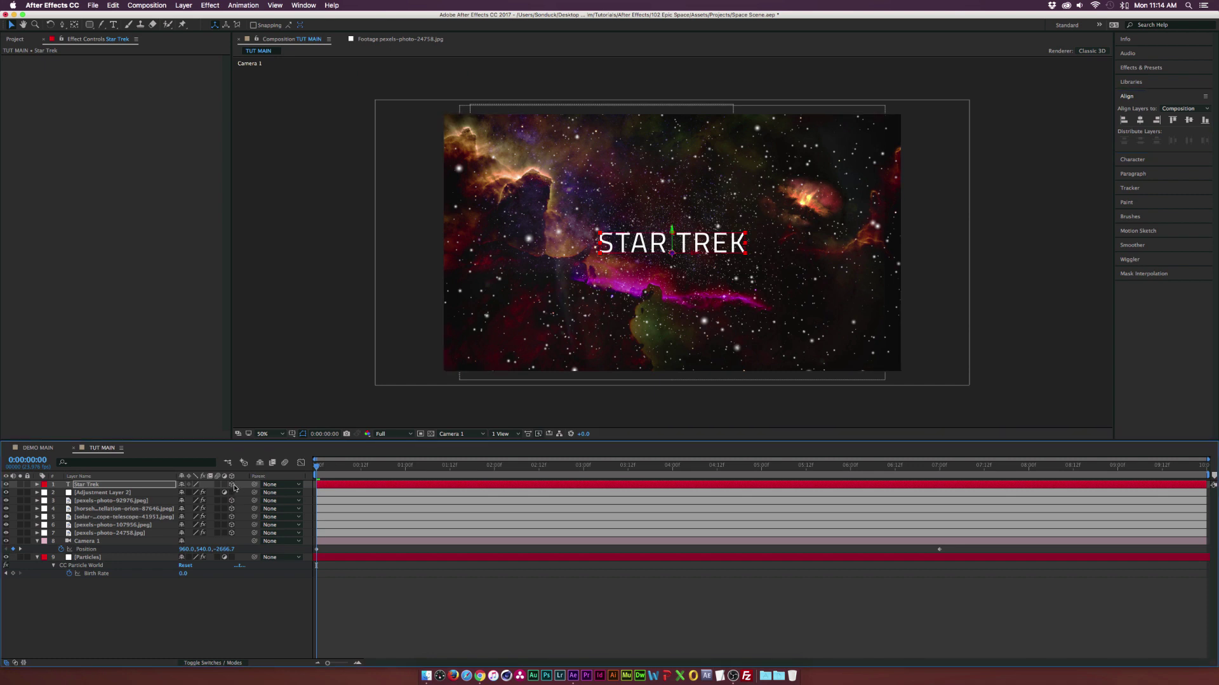
pyautogui.press('p')
pyautogui.moveTo(214, 493); pyautogui.dragTo(381, 500)
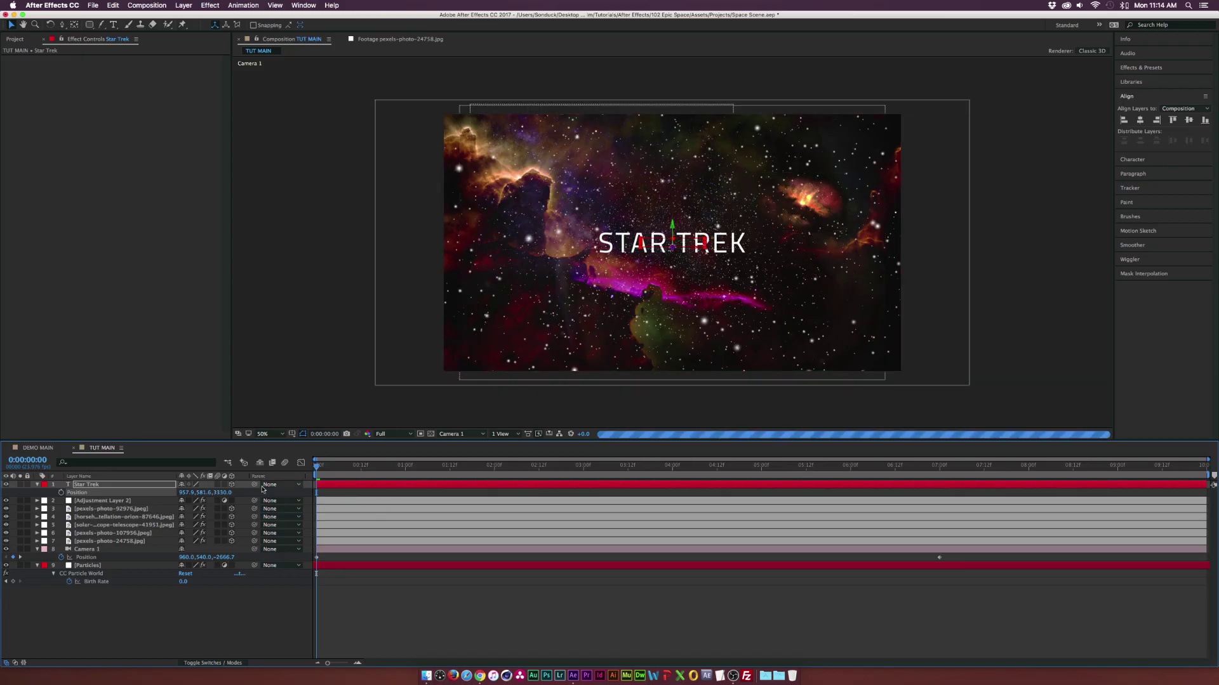
# - Preview the camera move and park the playhead at about three seconds
pyautogui.press('F2')
pyautogui.press('space')
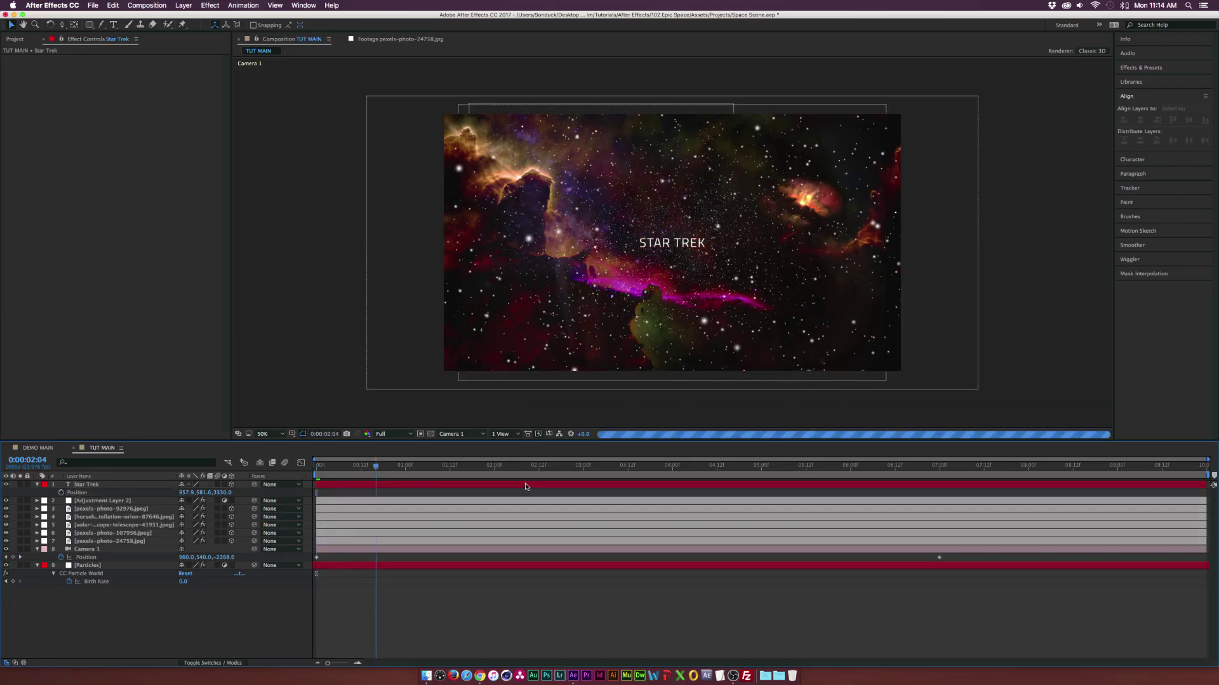
pyautogui.click(524, 487)
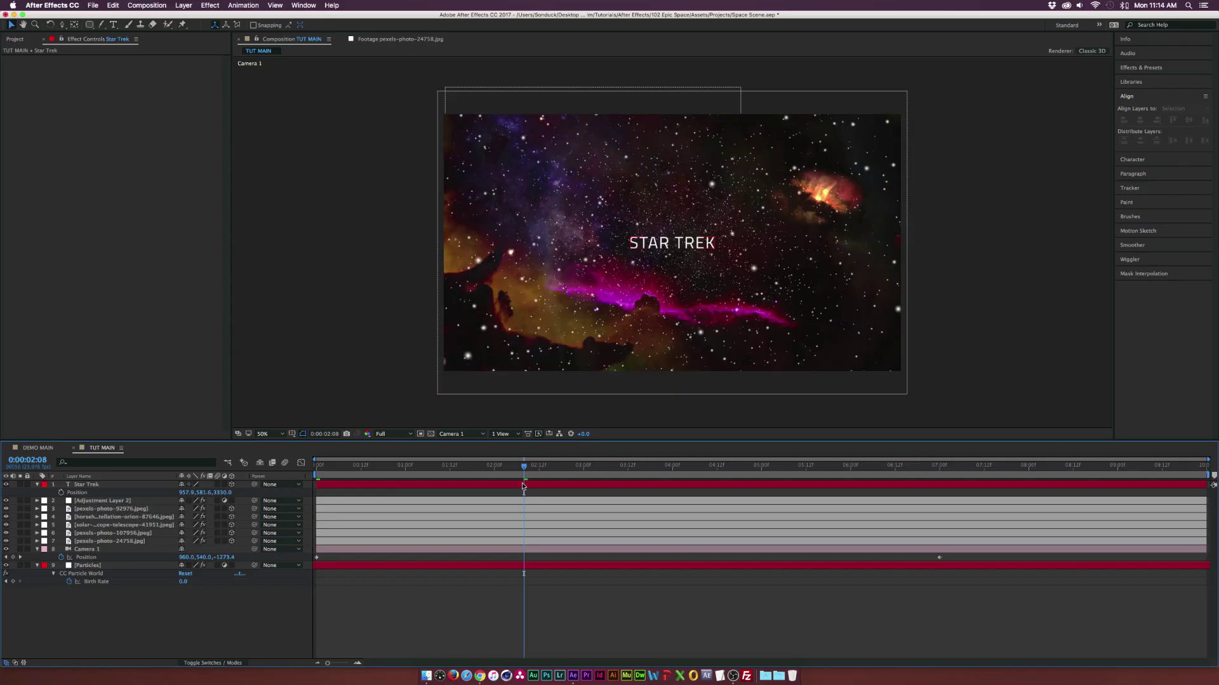
pyautogui.click(584, 467)
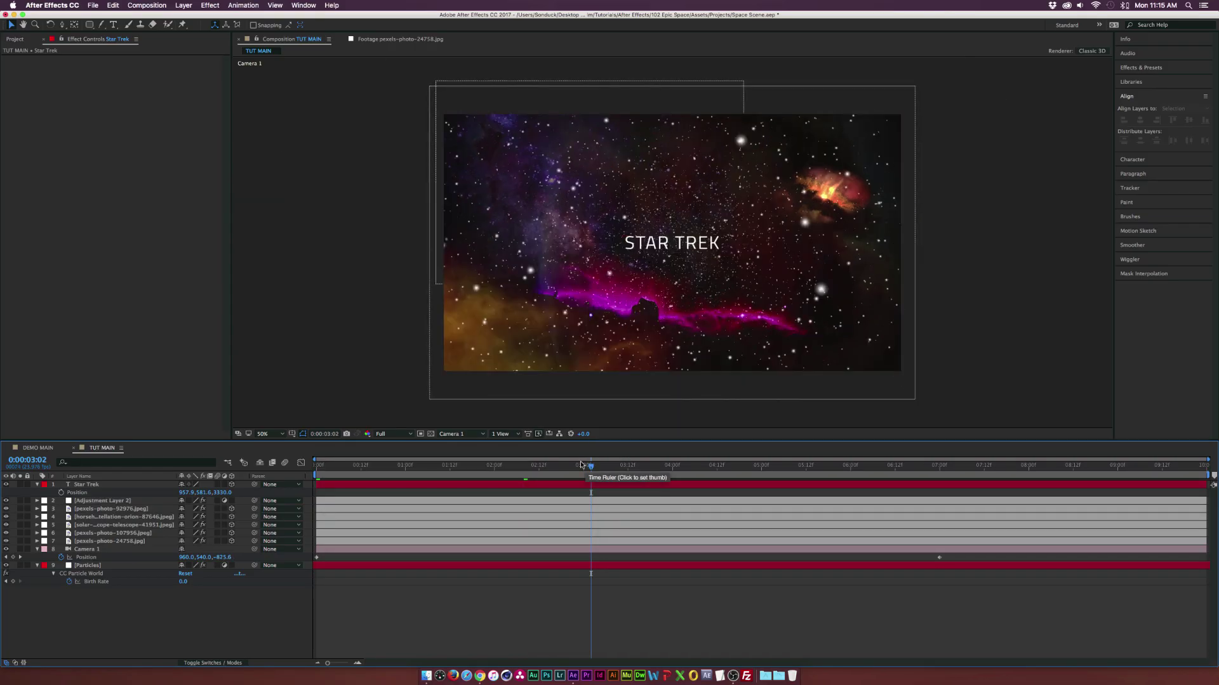
# - Apply the Animation Presets > Text > Blurs > Evaporate preset to the STAR TREK text
pyautogui.click(548, 487)
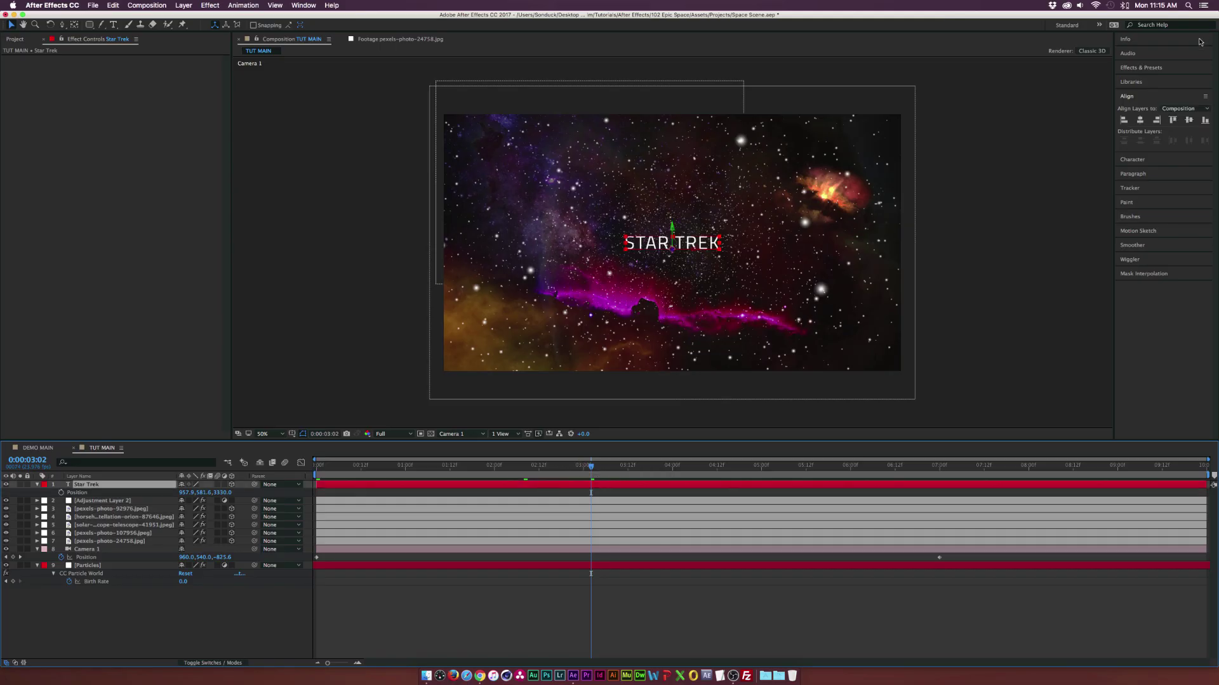
pyautogui.click(1152, 69)
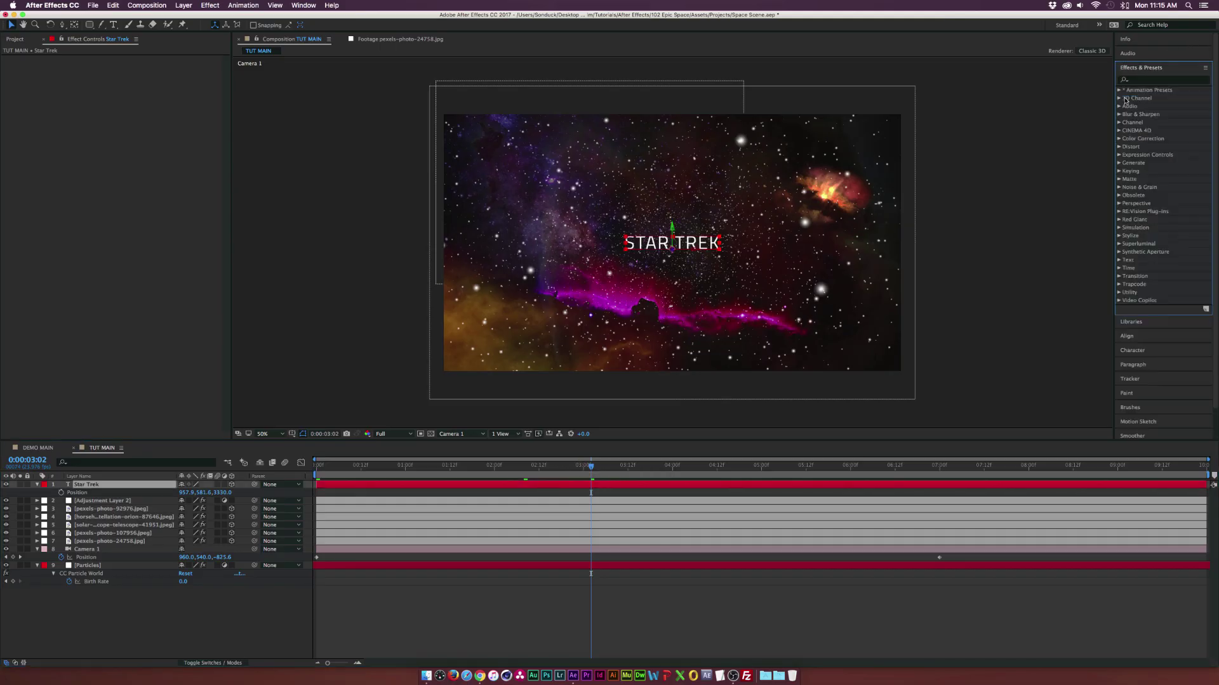
pyautogui.click(1119, 90)
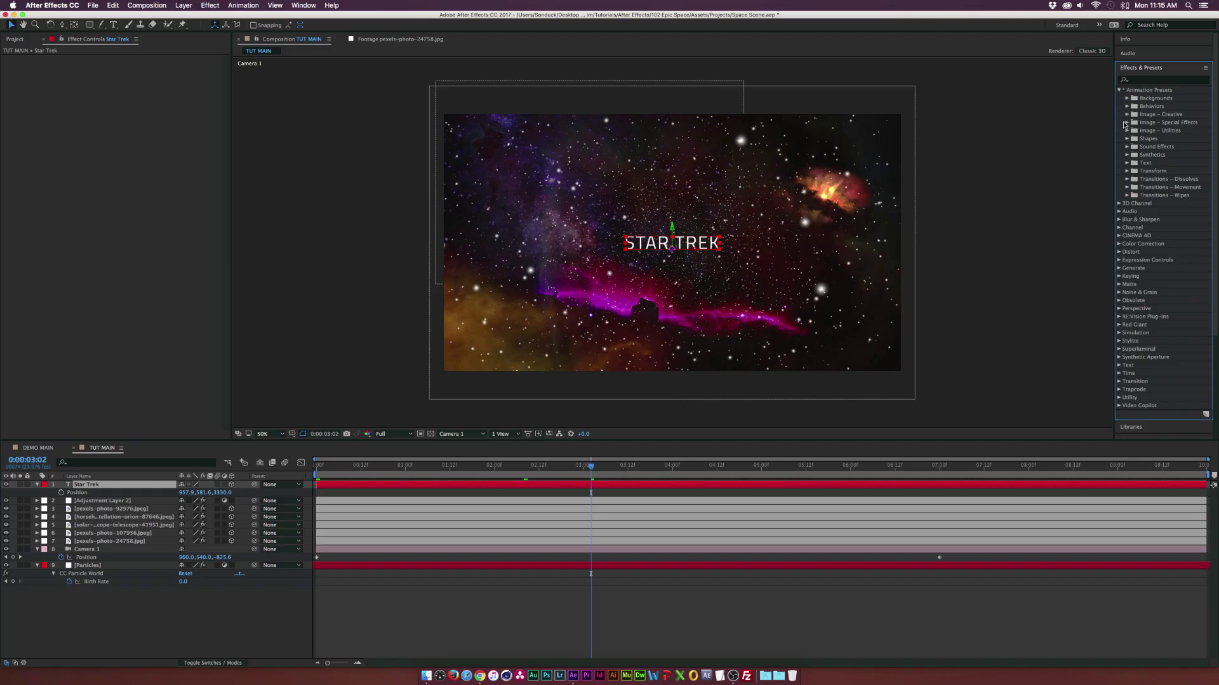
pyautogui.click(1126, 163)
pyautogui.click(1135, 196)
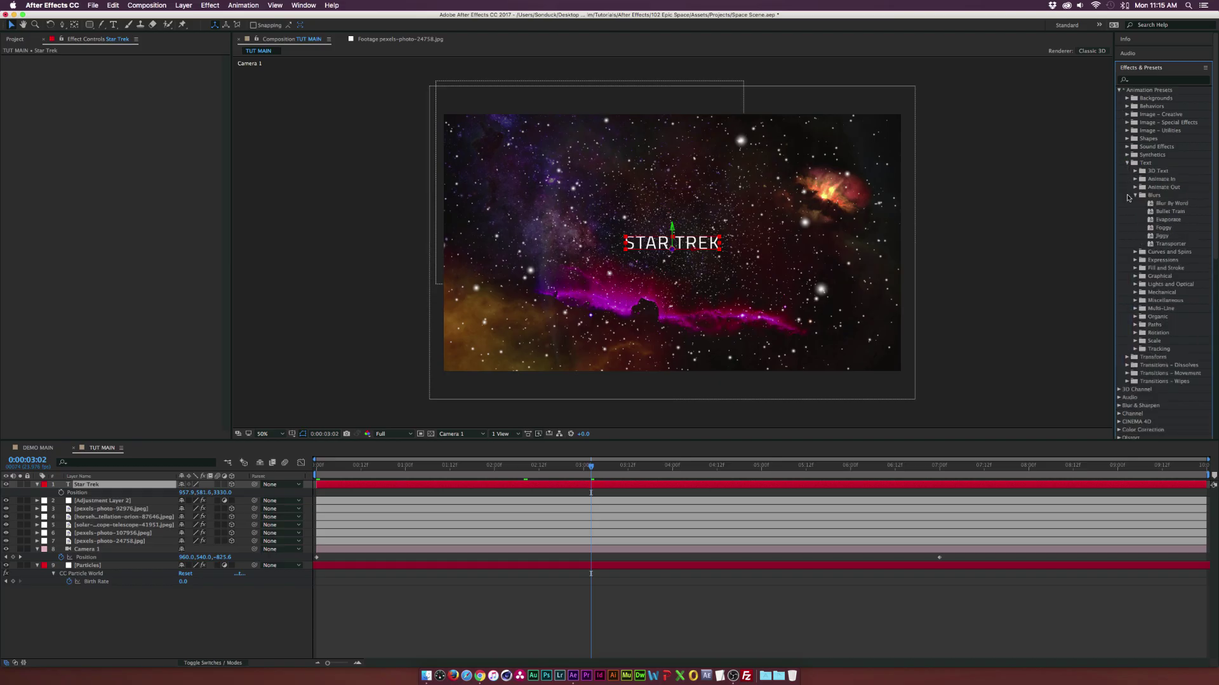
pyautogui.moveTo(1158, 220); pyautogui.dragTo(660, 246)
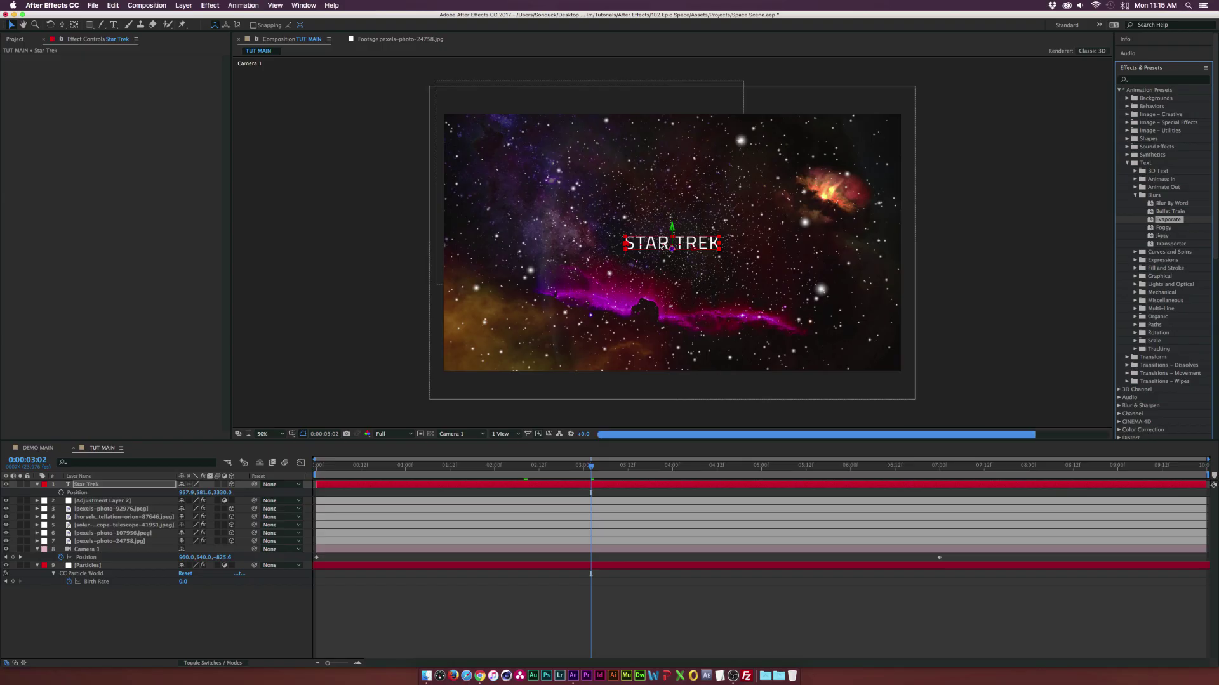
# - Shorten the Offset keyframes and time-reverse them so the words blur on, then preview
pyautogui.click(150, 485)
pyautogui.press('u')
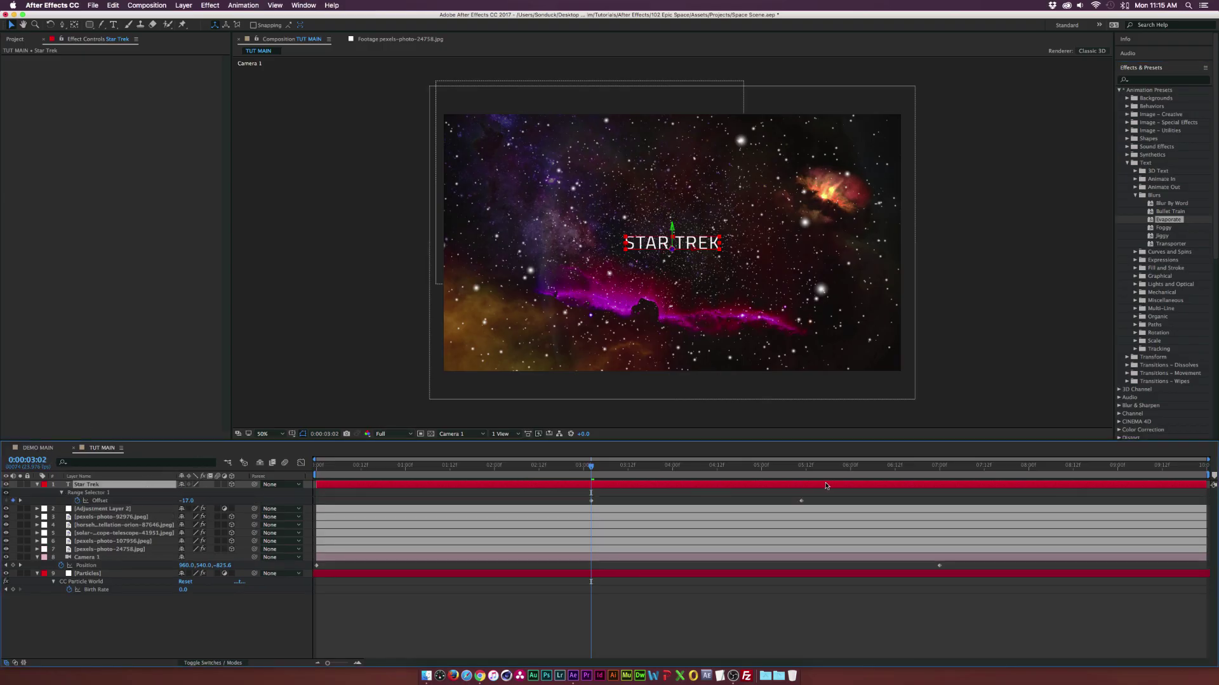
pyautogui.moveTo(802, 501); pyautogui.dragTo(627, 502)
pyautogui.rightClick(591, 501)
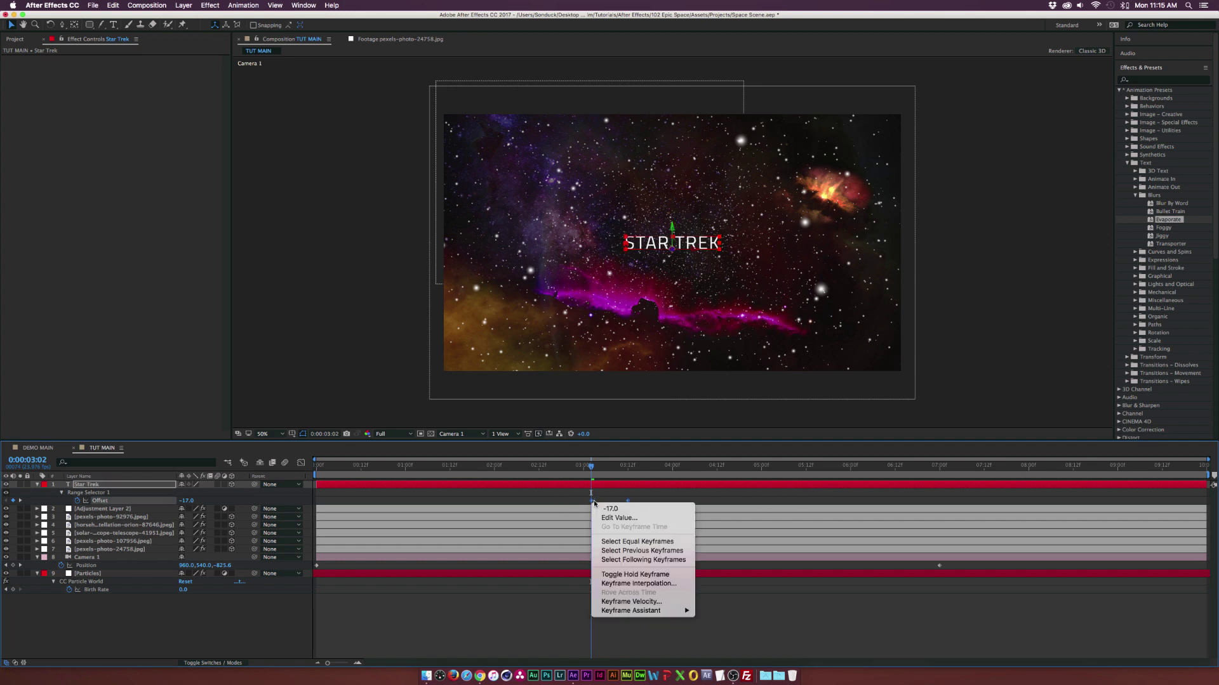
pyautogui.moveTo(660, 610)
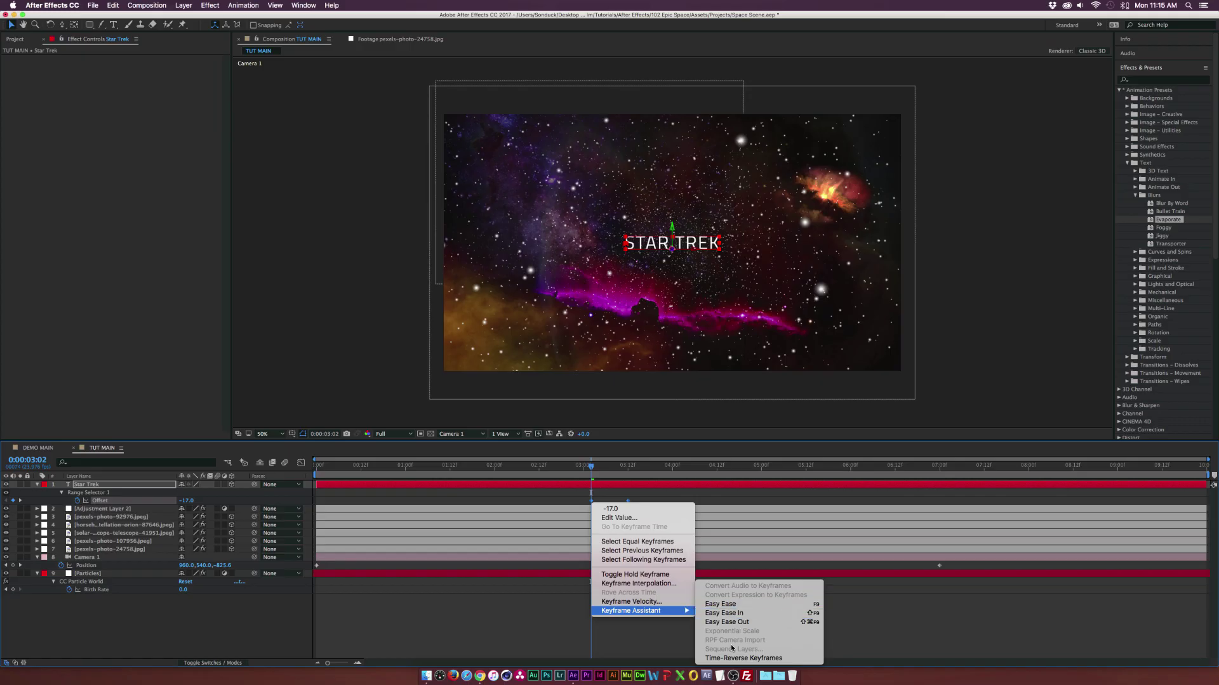
pyautogui.click(723, 660)
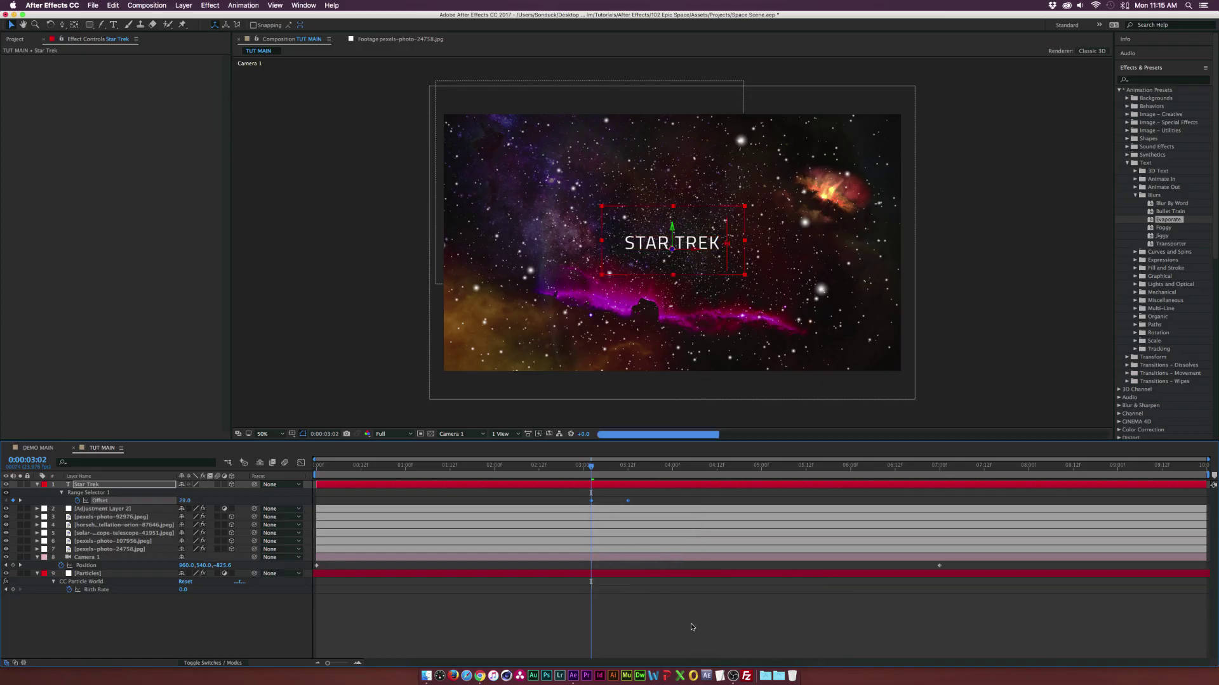
pyautogui.press('space')
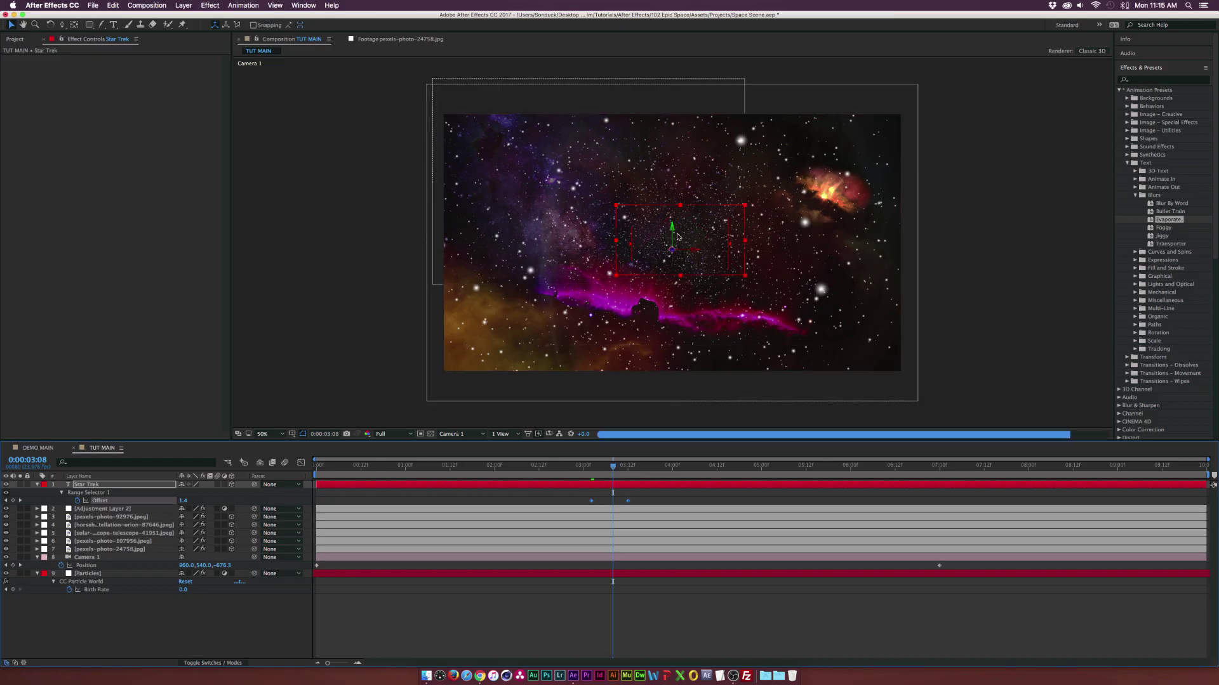
pyautogui.moveTo(628, 473); pyautogui.dragTo(867, 471)
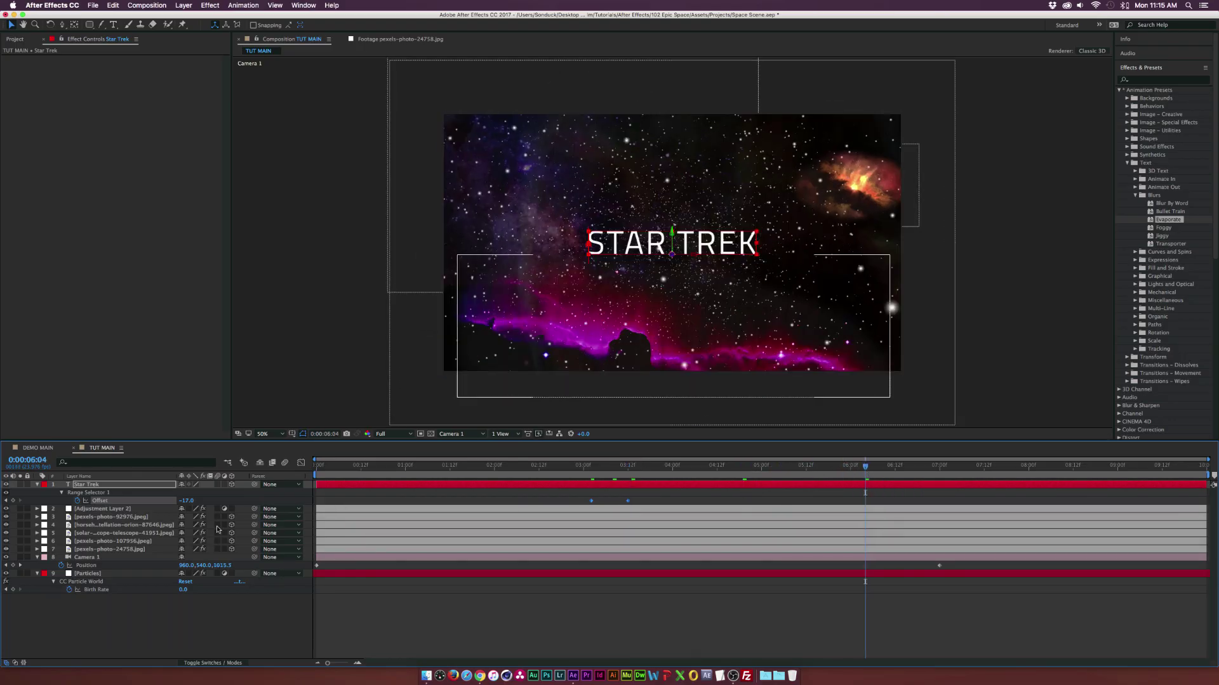
# - Bring the STAR TREK text closer in Z and scrub around four seconds to check it
pyautogui.press('p')
pyautogui.moveTo(230, 493); pyautogui.dragTo(151, 499)
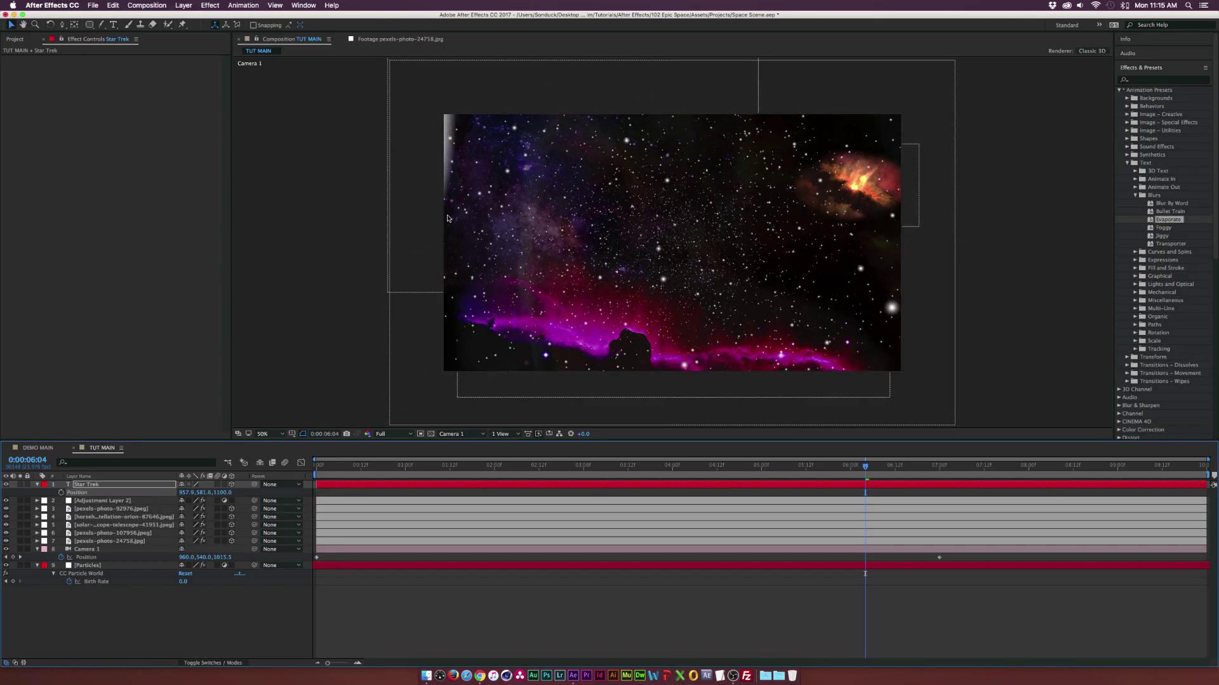
pyautogui.click(684, 466)
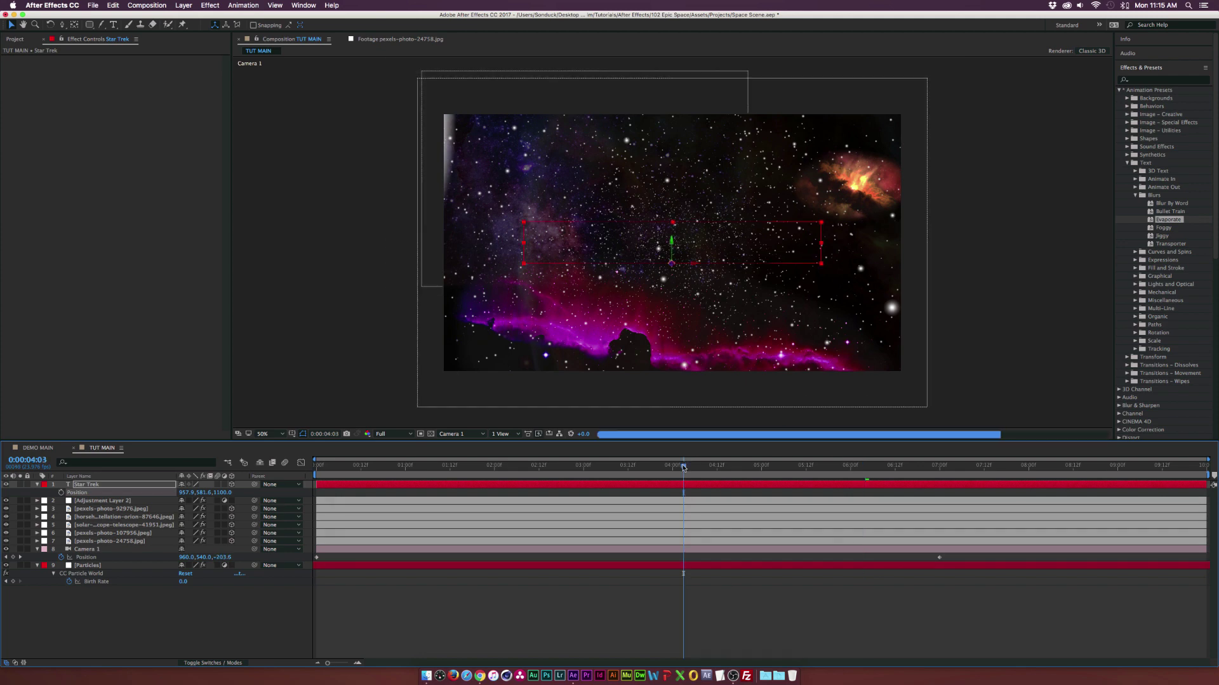
pyautogui.click(742, 466)
pyautogui.click(835, 466)
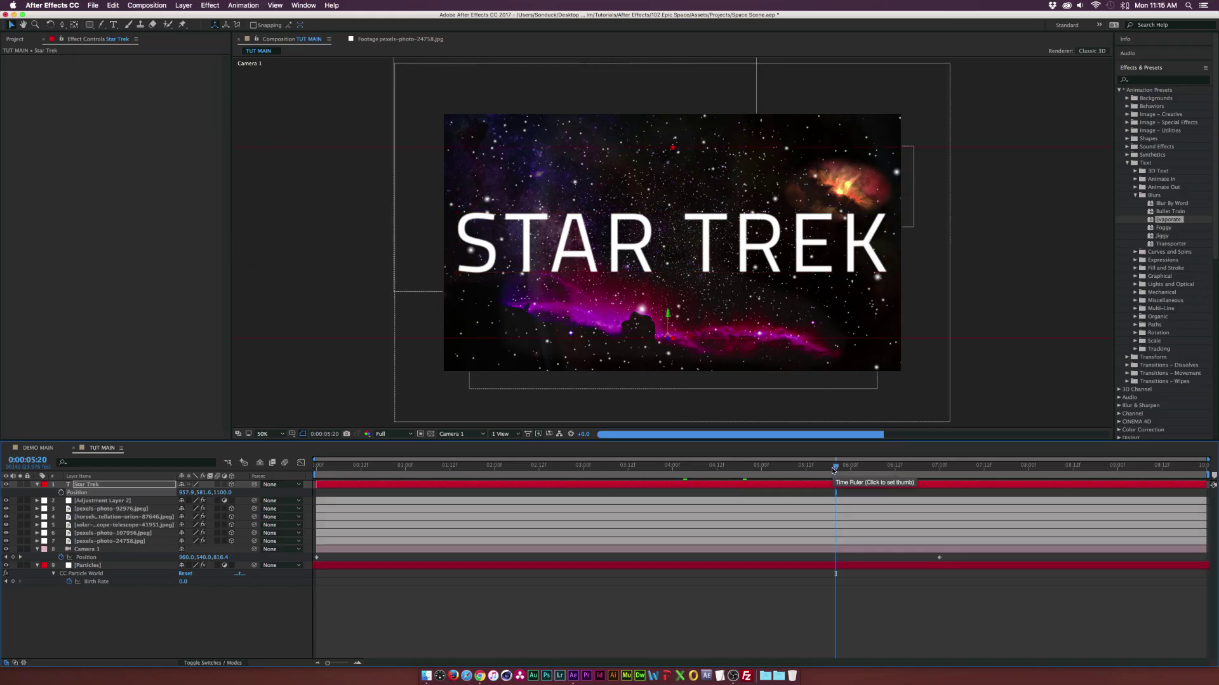
pyautogui.click(876, 467)
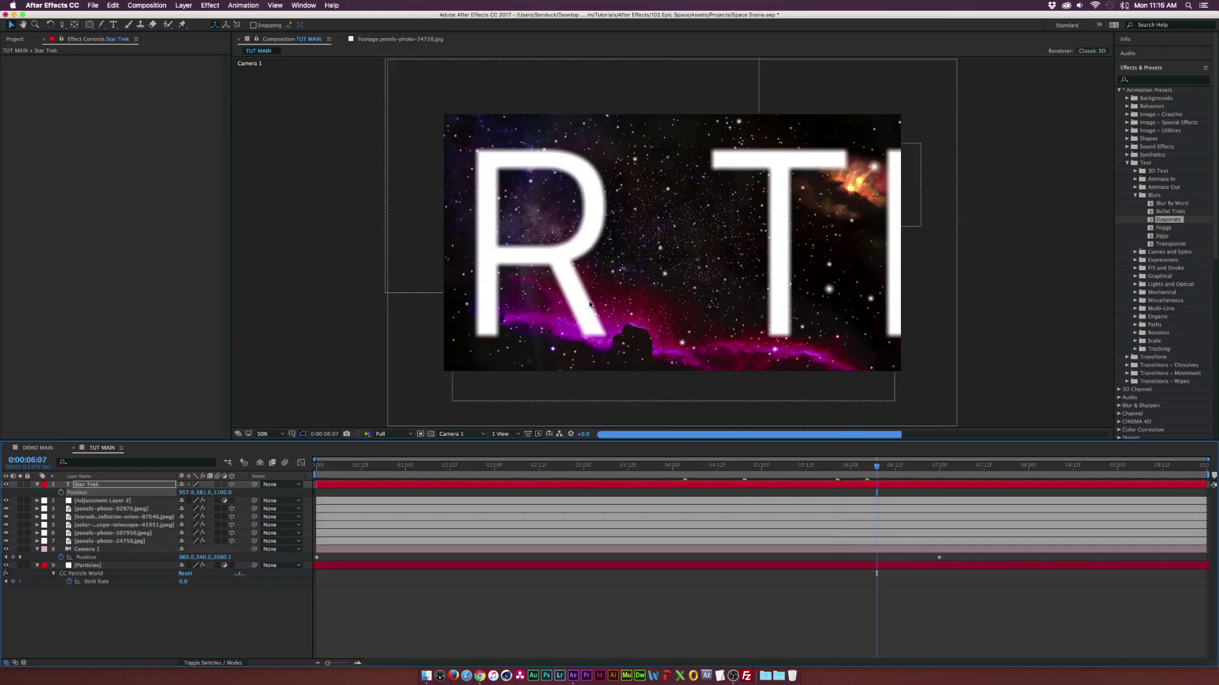
pyautogui.press('pageup')
pyautogui.press('pageup')
pyautogui.press('pageup')
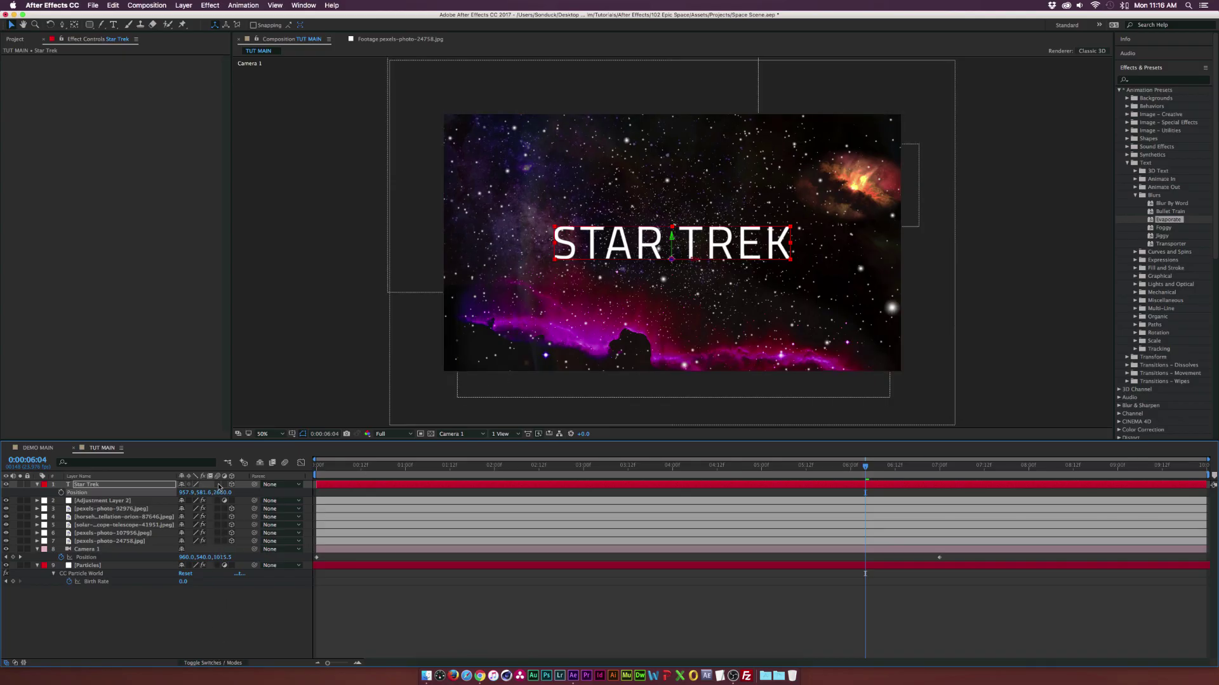
# - Enable motion blur on the photo layers and for the whole composition
pyautogui.moveTo(217, 501); pyautogui.dragTo(216, 533)
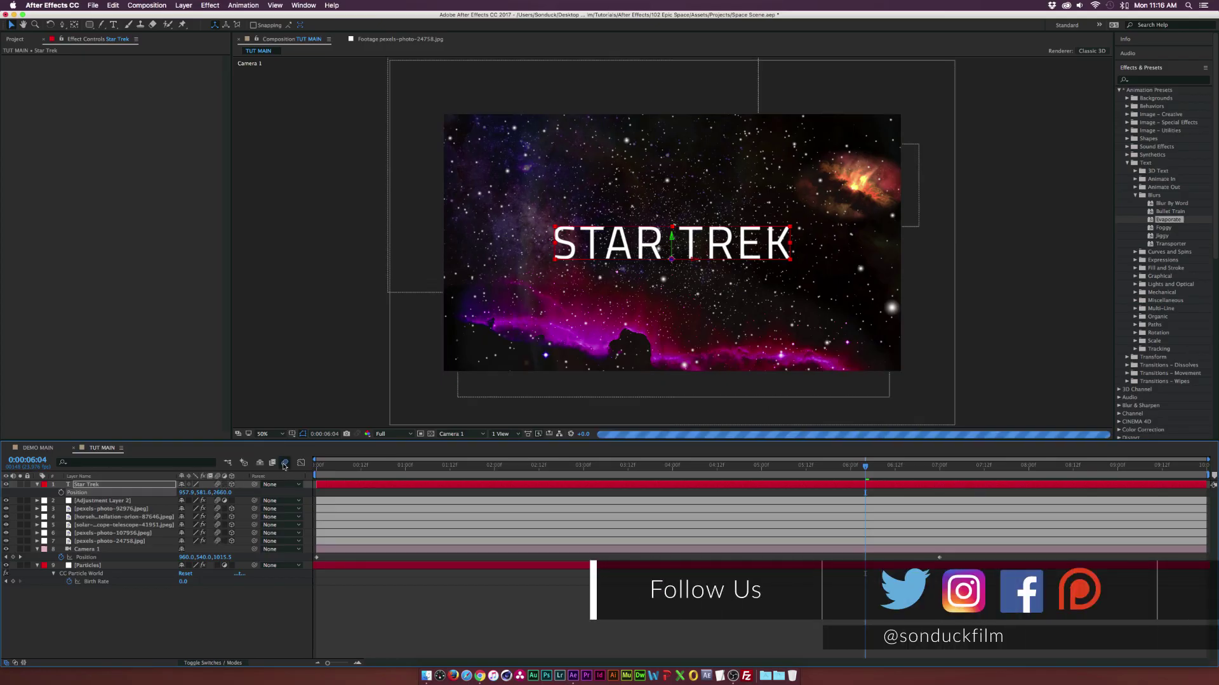
pyautogui.click(285, 463)
pyautogui.click(217, 629)
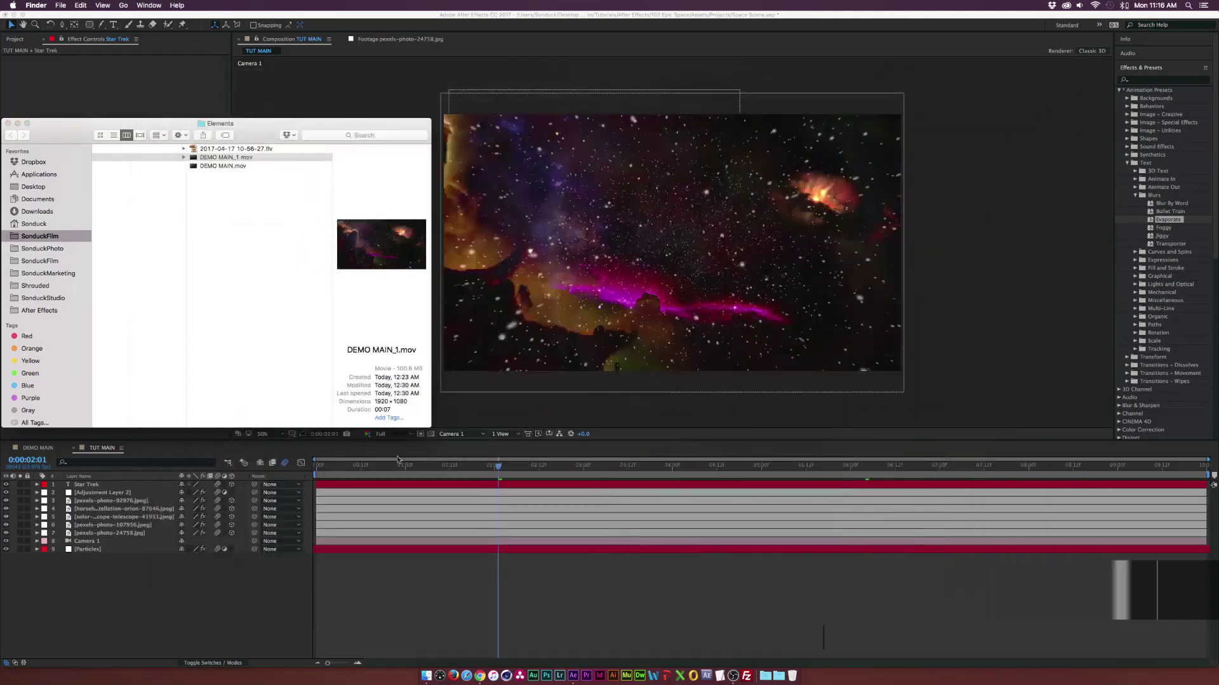
# - Preview the rendered DEMO MAIN_1.mov in Quick Look
pyautogui.click(293, 227)
pyautogui.press('space')
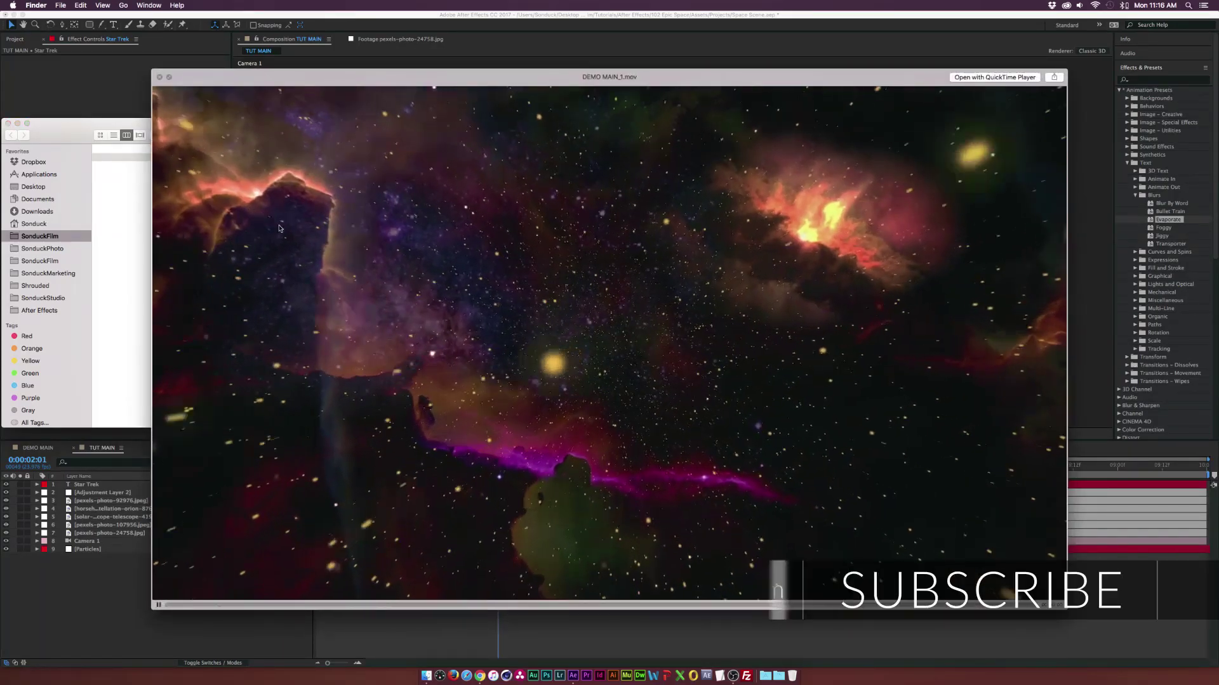